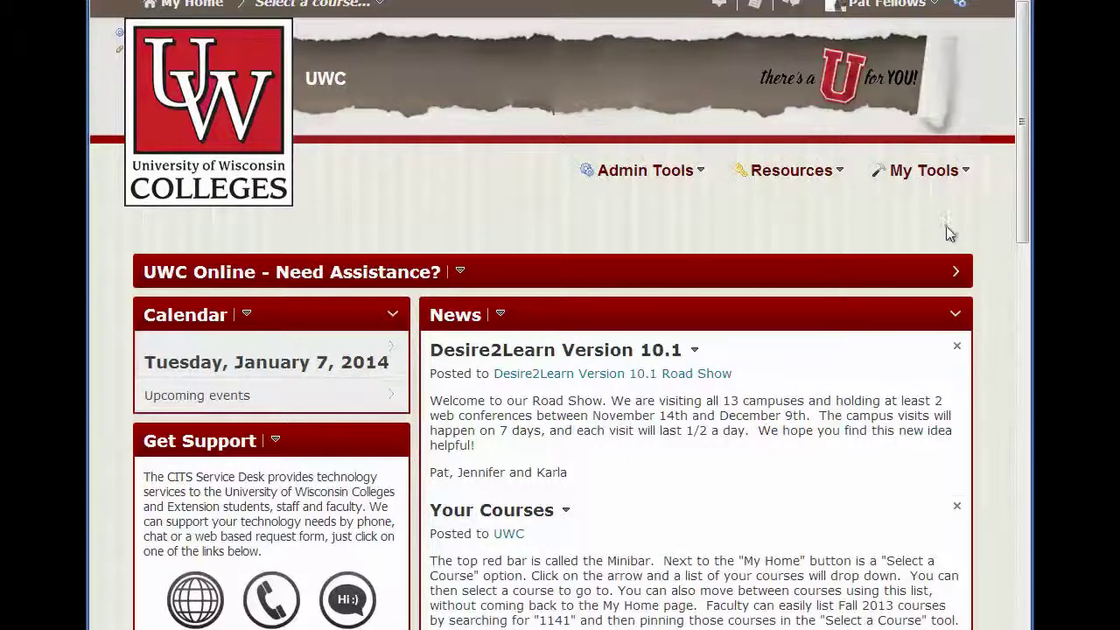
Expand the "UWC Online - Need Assistance?" section, look over its support services, and collapse it again
click(954, 273)
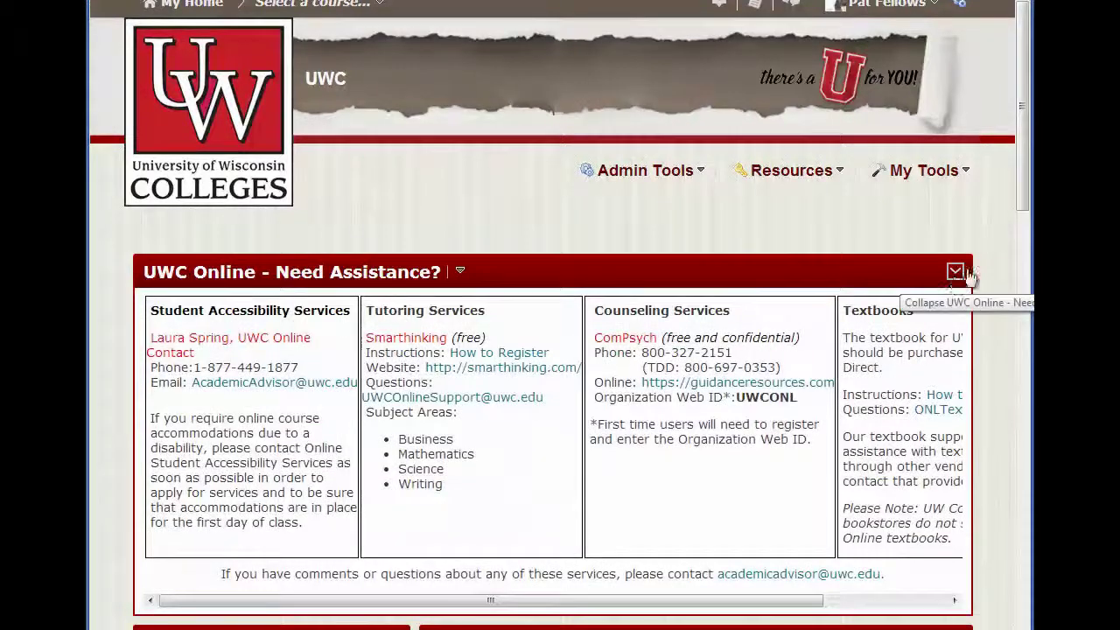
scroll(1023, 254, down, 1)
scroll(1023, 254, down, 3)
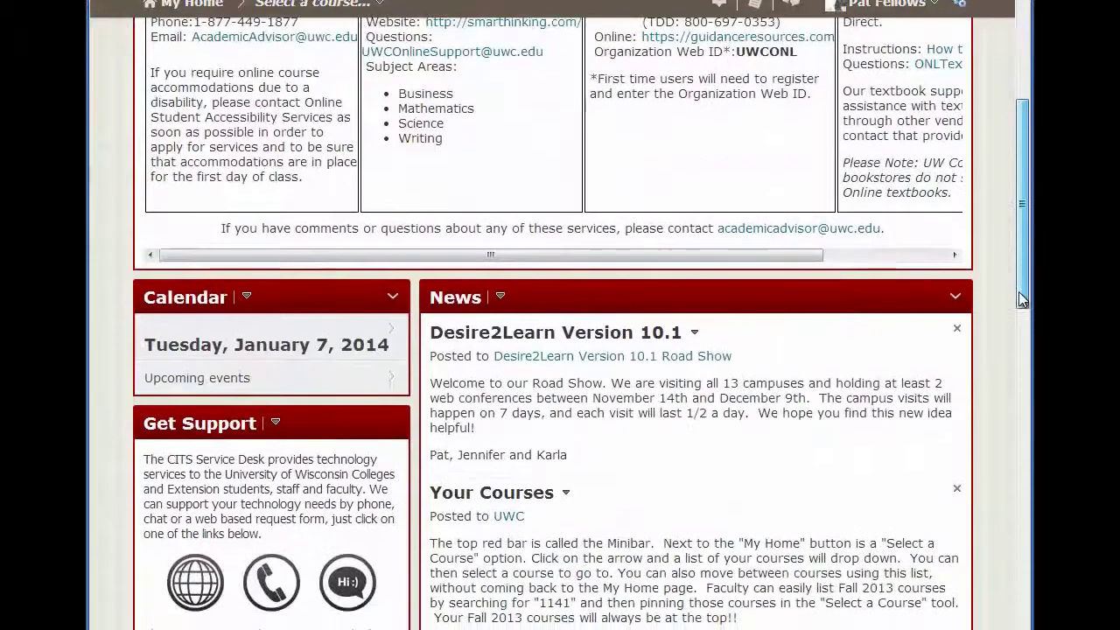
scroll(1022, 253, up, 2)
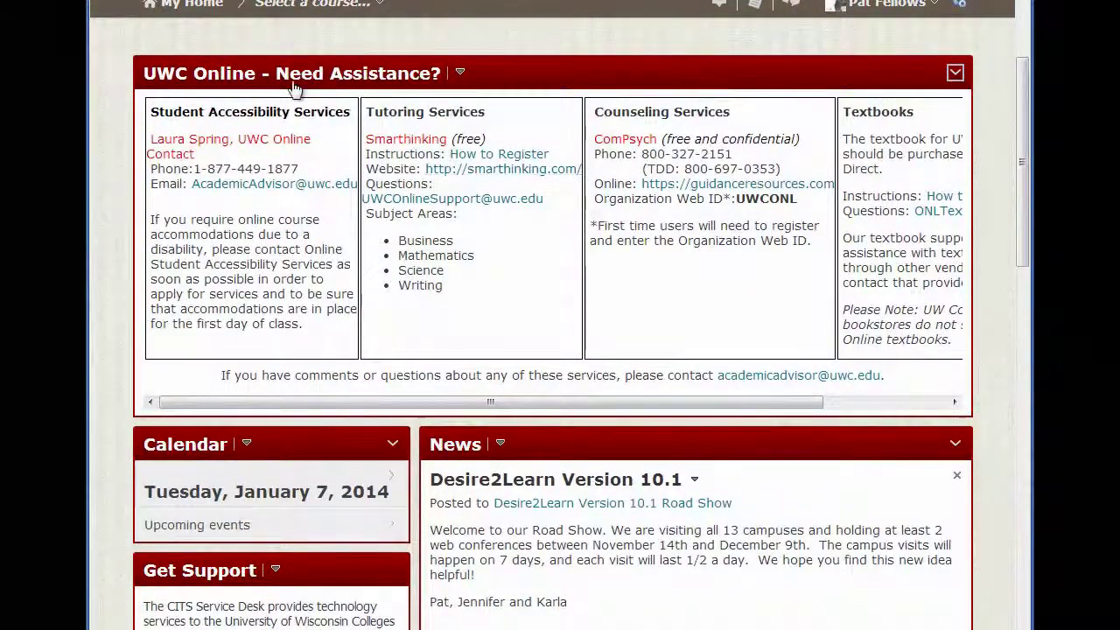
click(955, 73)
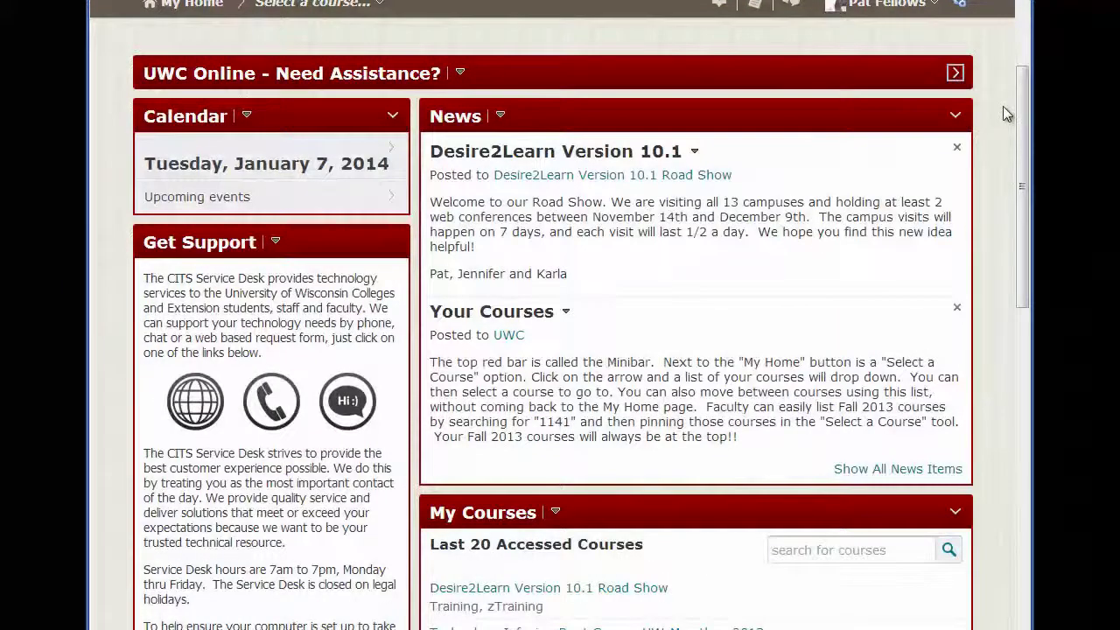
Open the Links page from the Resources and look through its categories and links
drag(1026, 98, 1027, 144)
scroll(890, 216, up, 5)
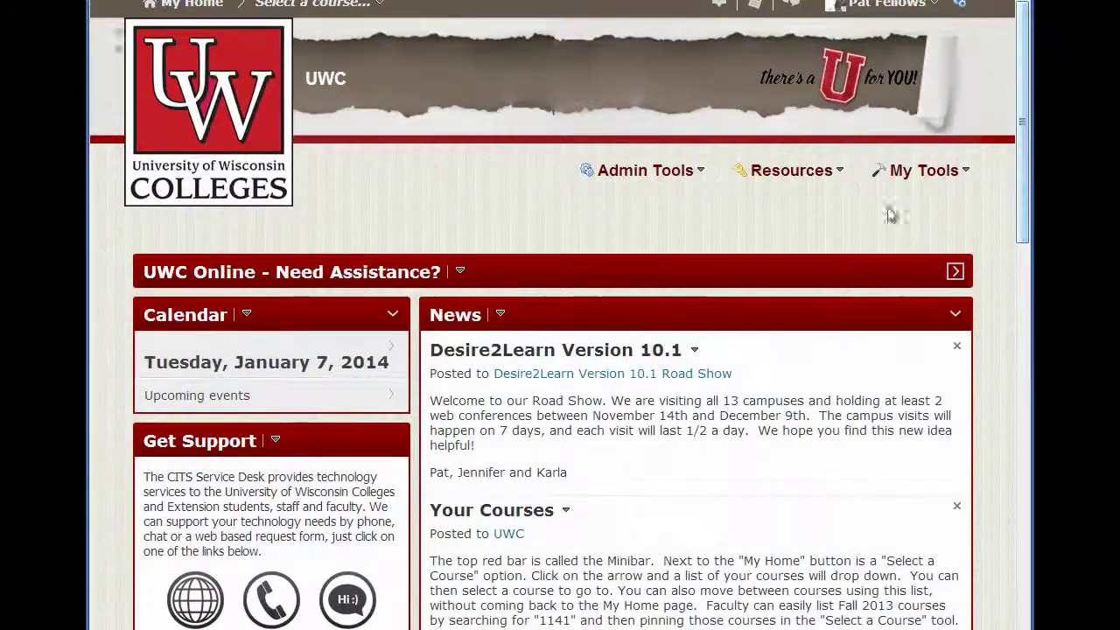
click(840, 173)
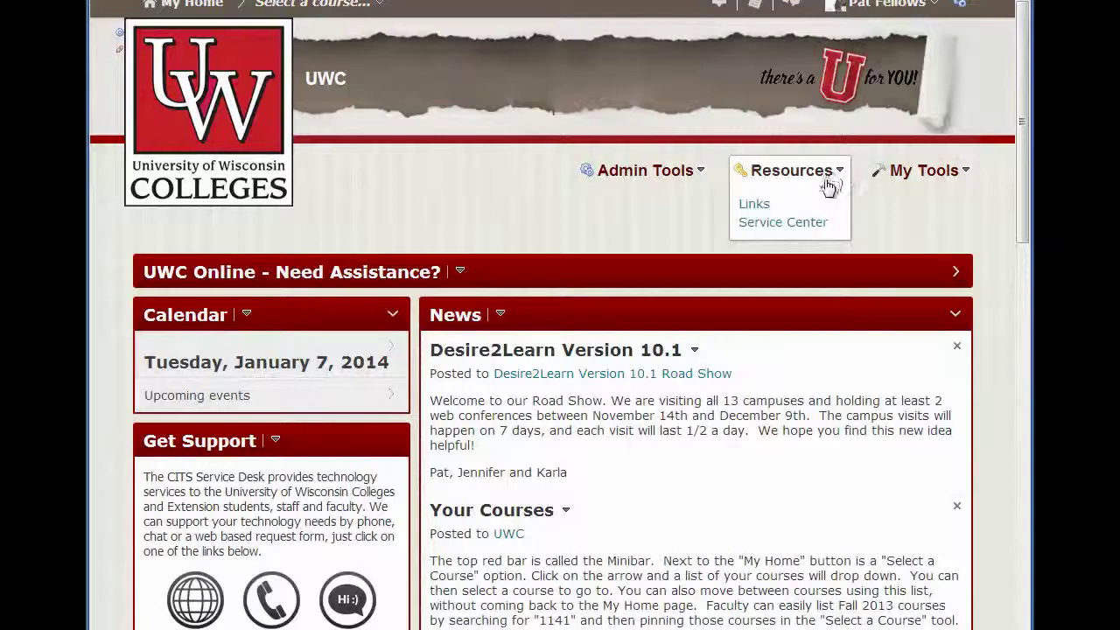
click(755, 205)
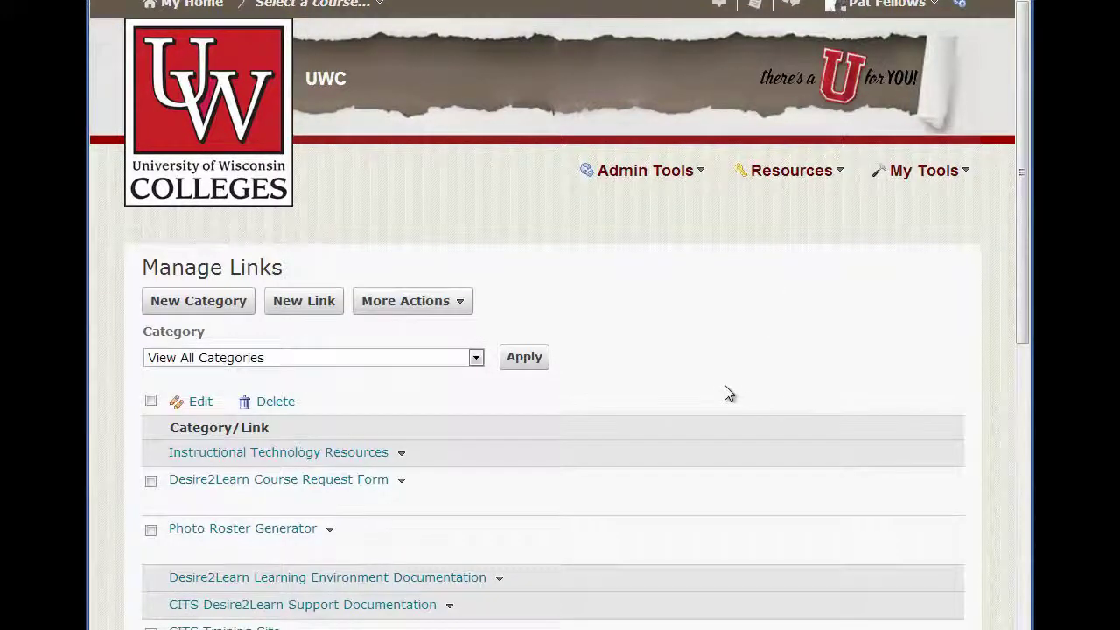
scroll(725, 389, down, 2)
scroll(726, 393, down, 1)
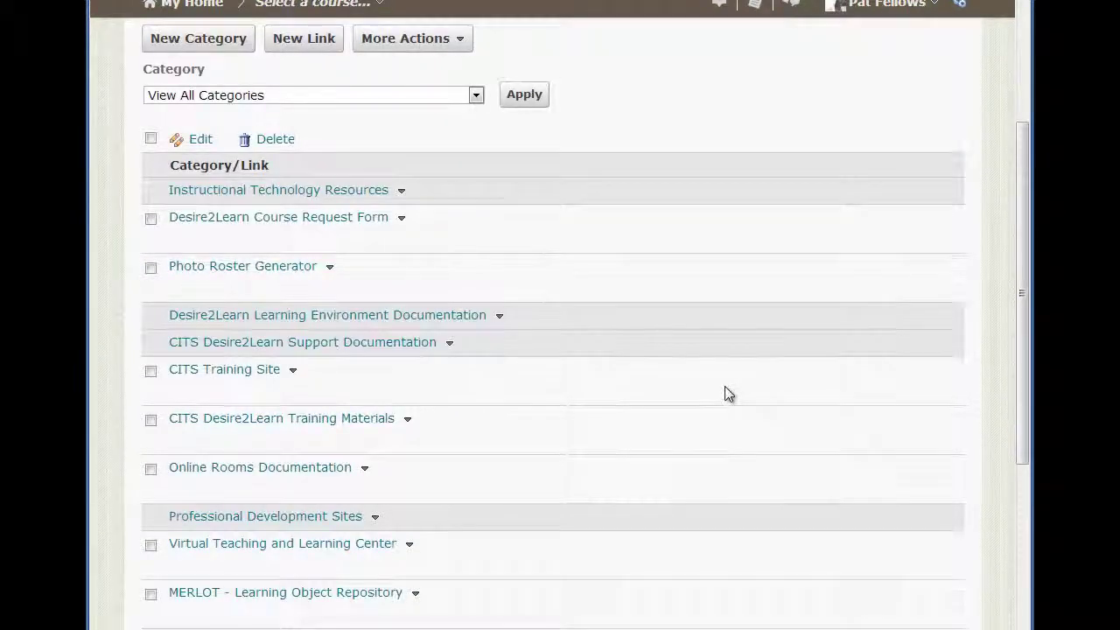
scroll(726, 387, up, 1)
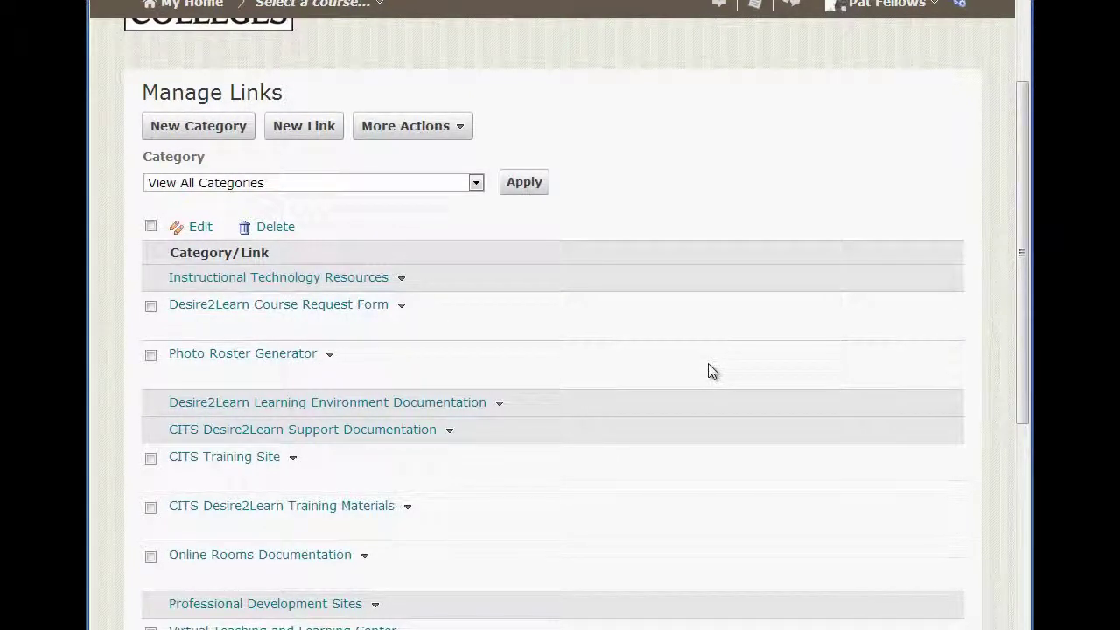
scroll(708, 371, up, 2)
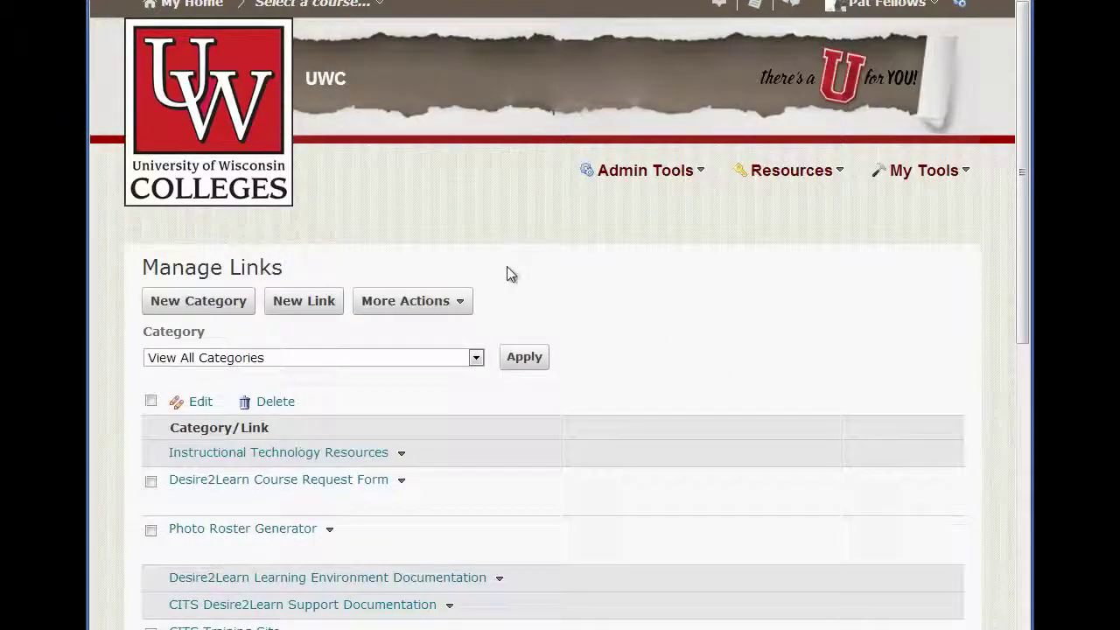
Return to the My Home page and open the Desire2Learn Version 10.1 Road Show course
click(191, 4)
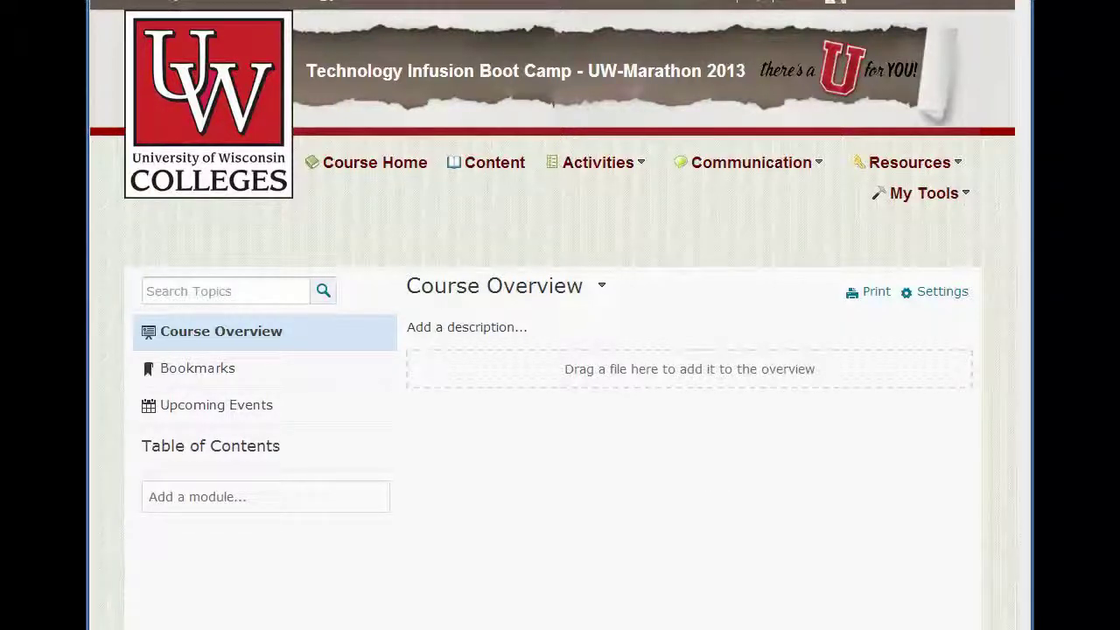
drag(0, 472, 430, 430)
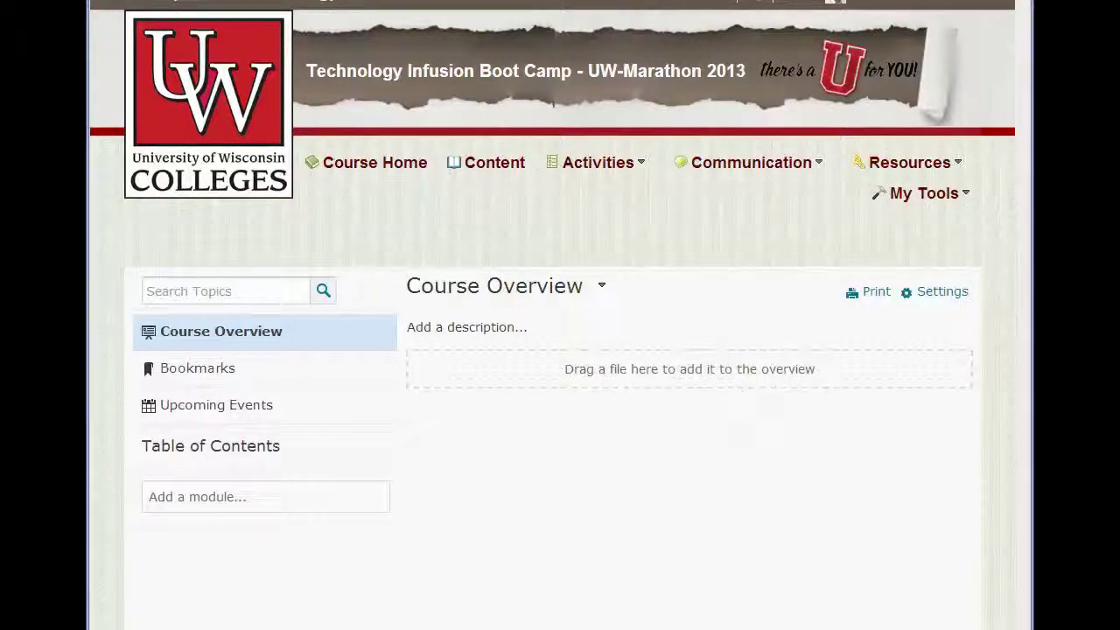
click(263, 3)
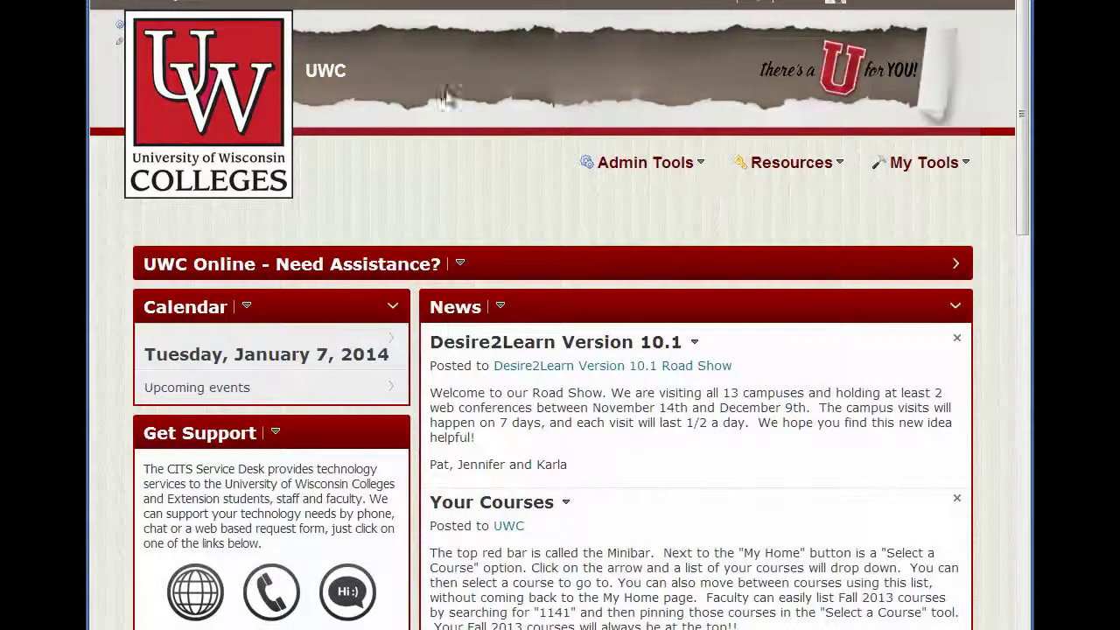
click(383, 3)
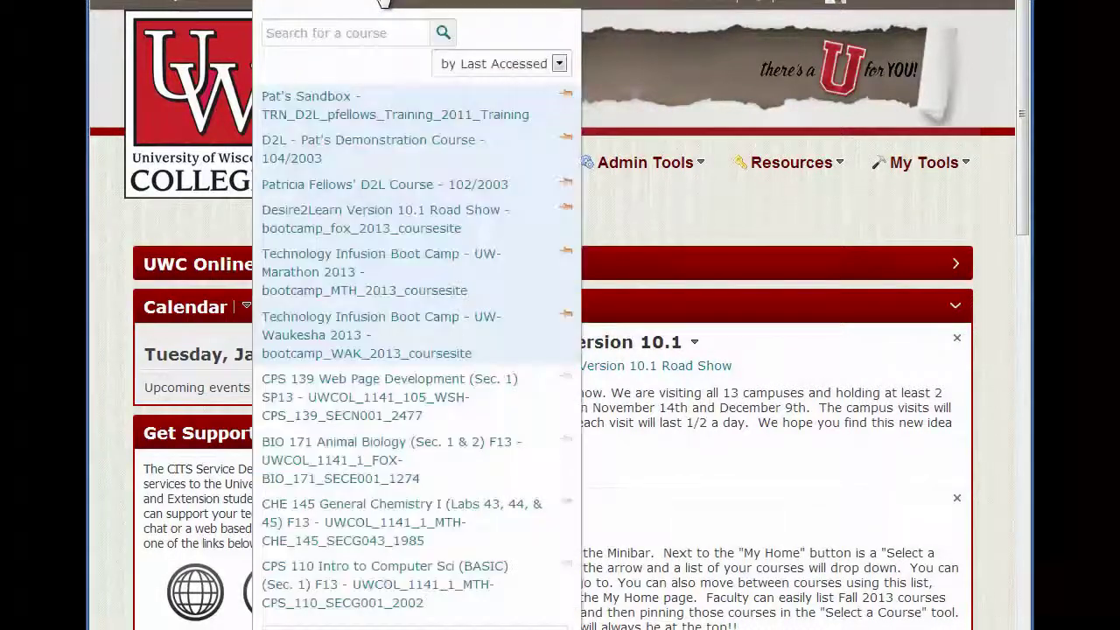
click(372, 213)
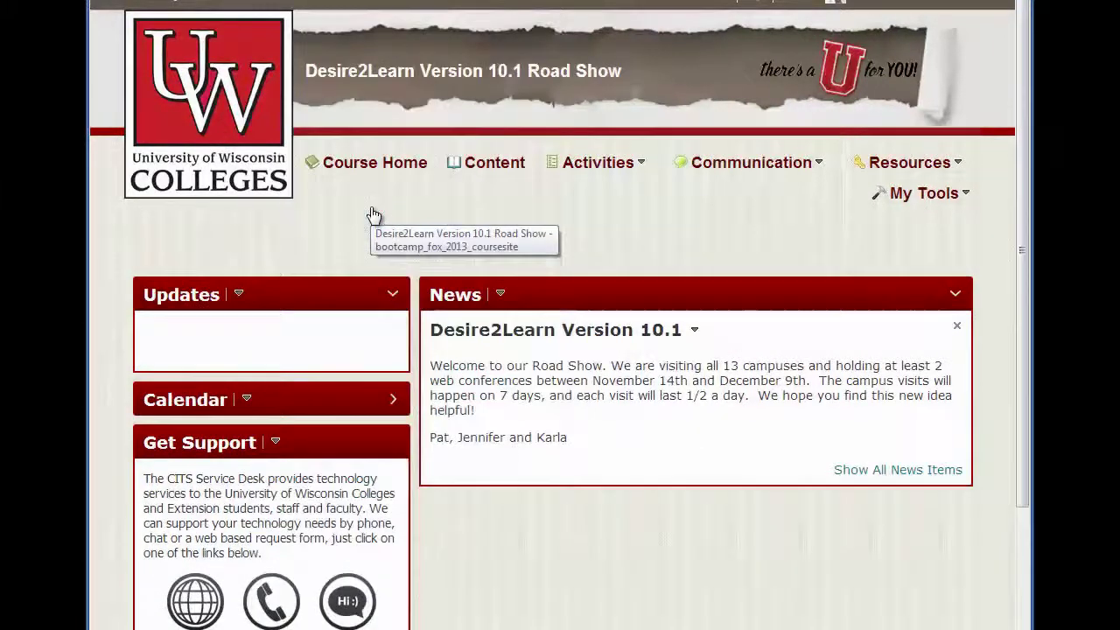
Show the Course Overview in the course content, open its description for editing, and save it without changing the text
click(492, 169)
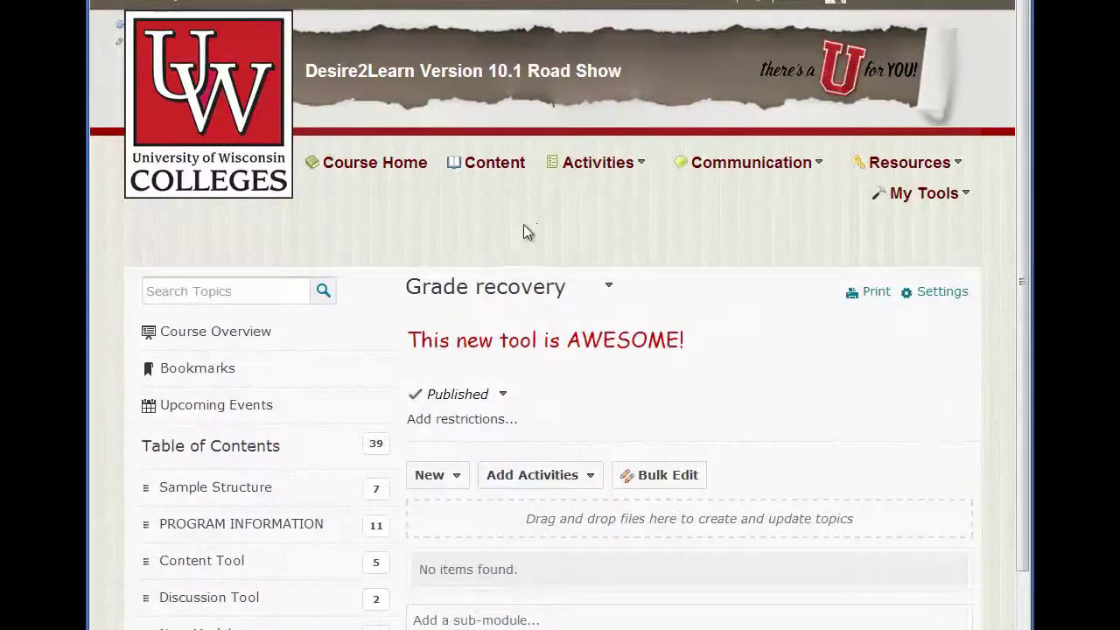
click(193, 335)
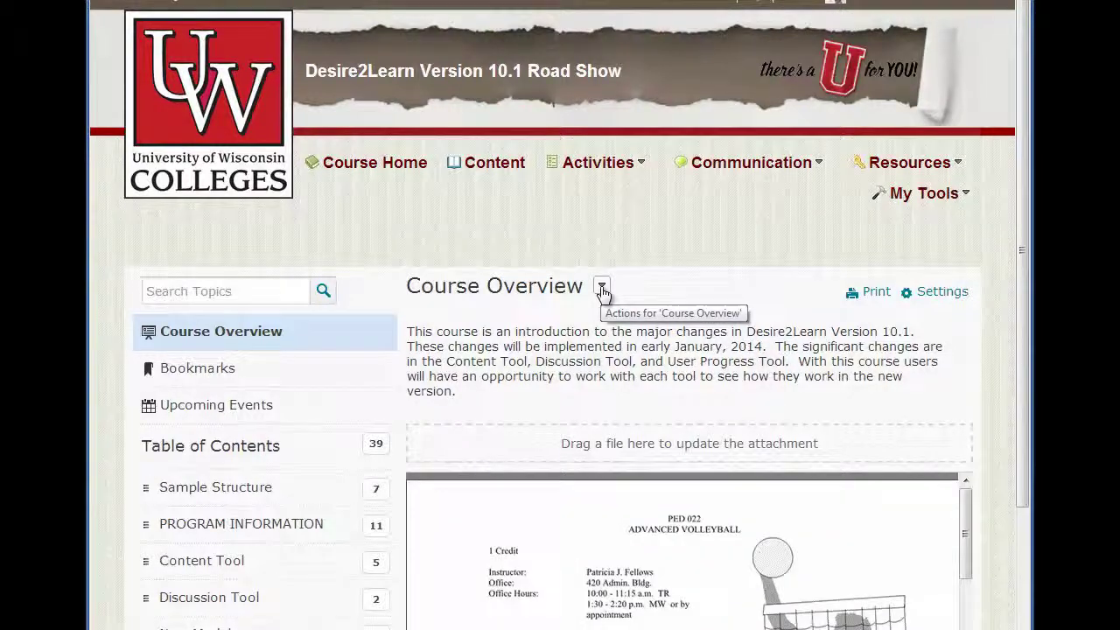
click(602, 289)
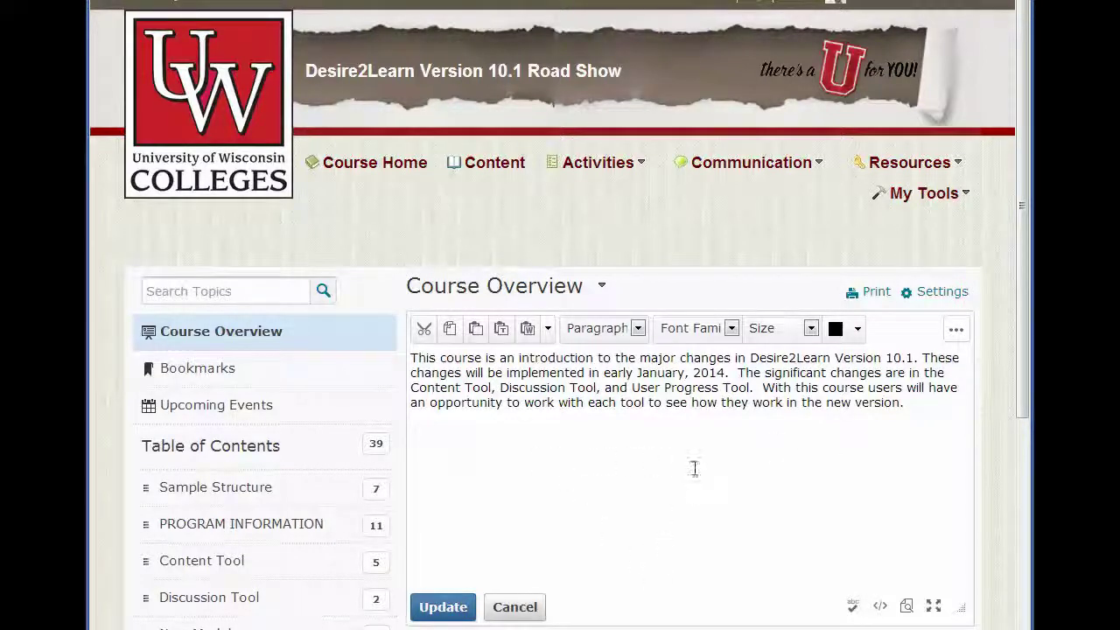
click(443, 607)
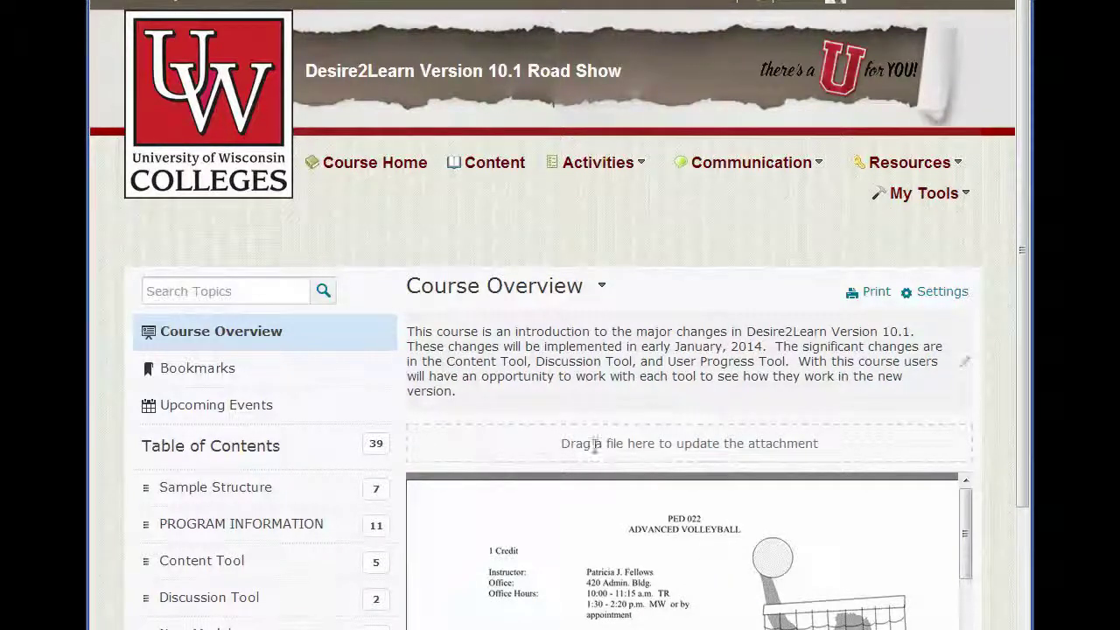
drag(0, 272, 489, 442)
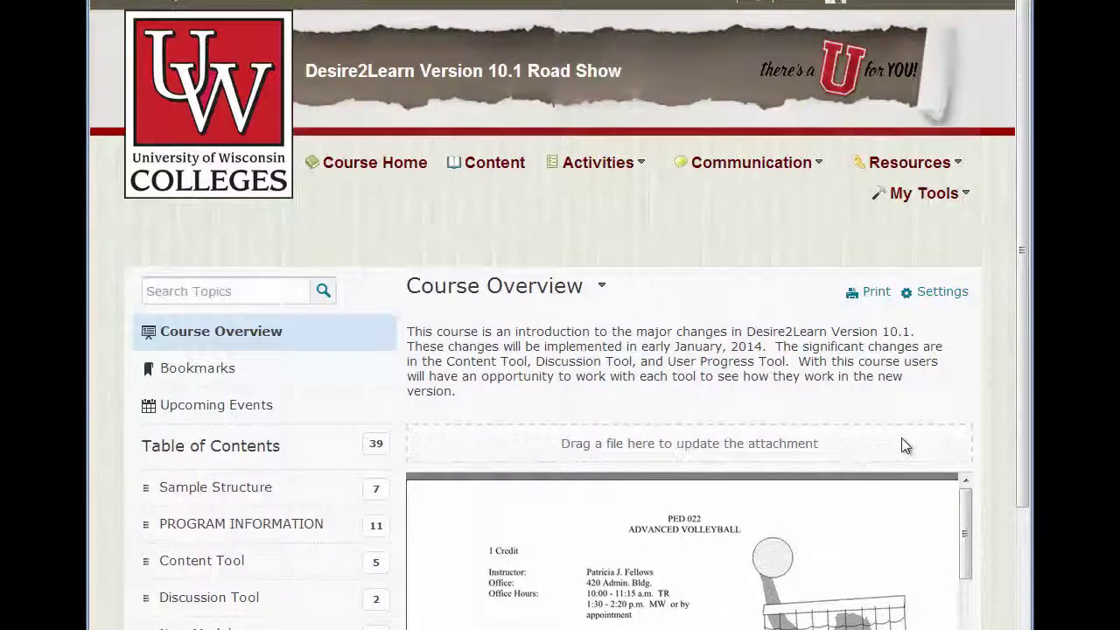
Examine the Advanced Volleyball syllabus attached to the Course Overview, going through its pages and back to the beginning
drag(1020, 373, 1022, 573)
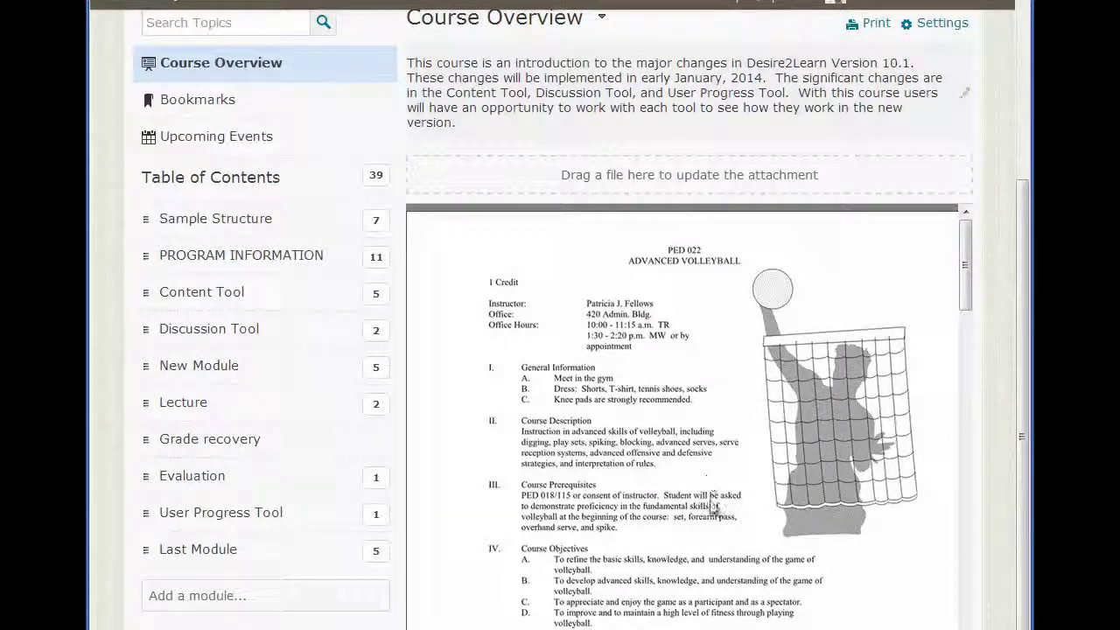
scroll(962, 328, down, 1)
drag(964, 331, 962, 445)
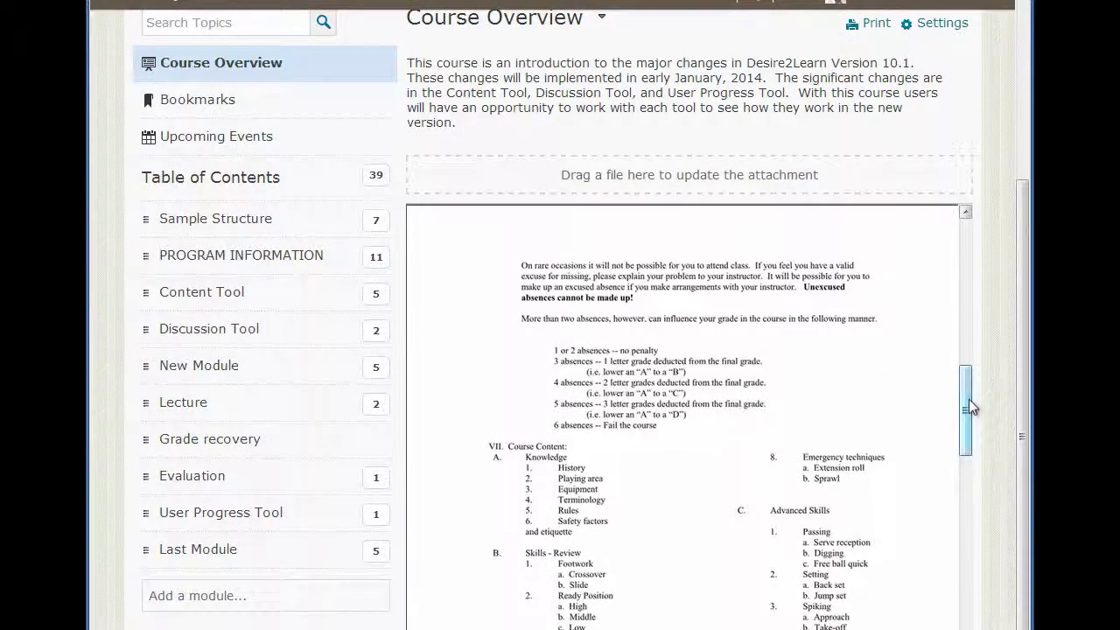
drag(969, 399, 968, 493)
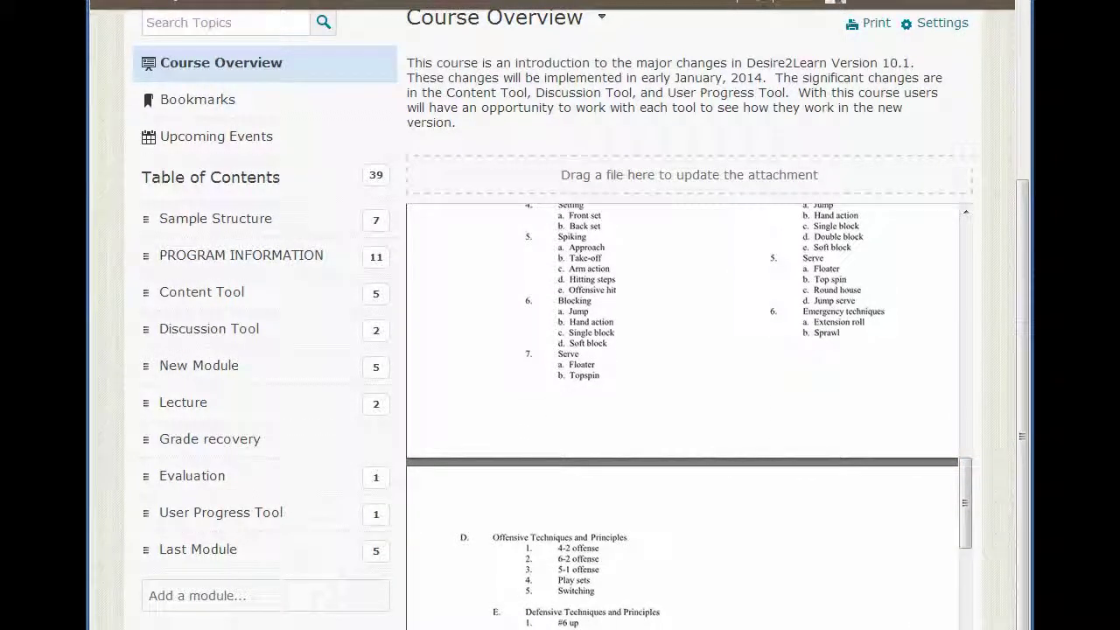
scroll(683, 416, down, 3)
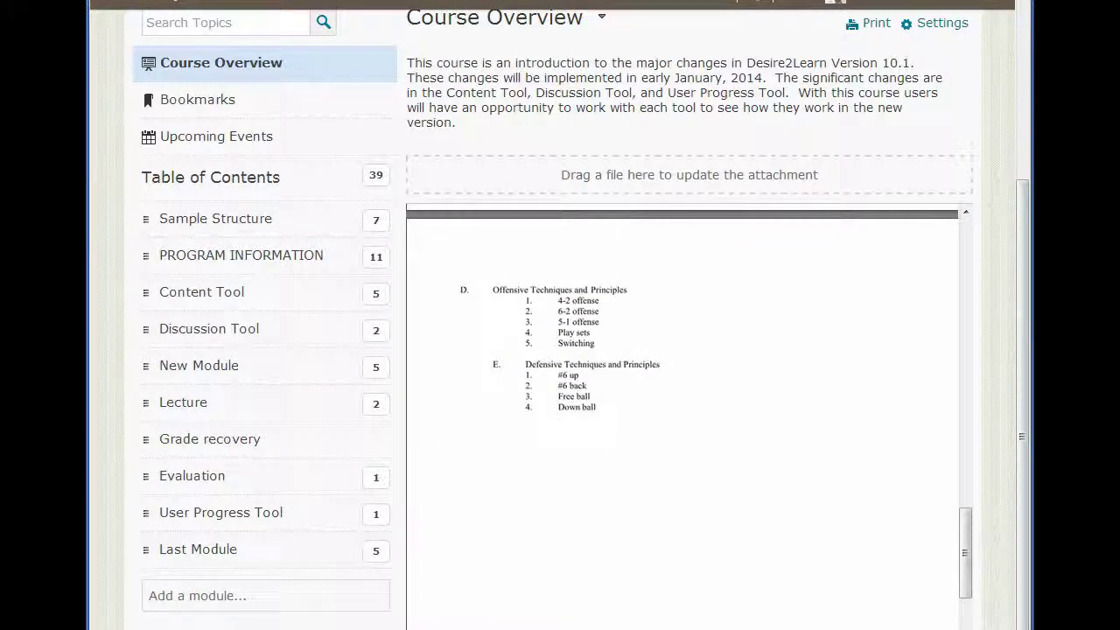
scroll(682, 416, up, 5)
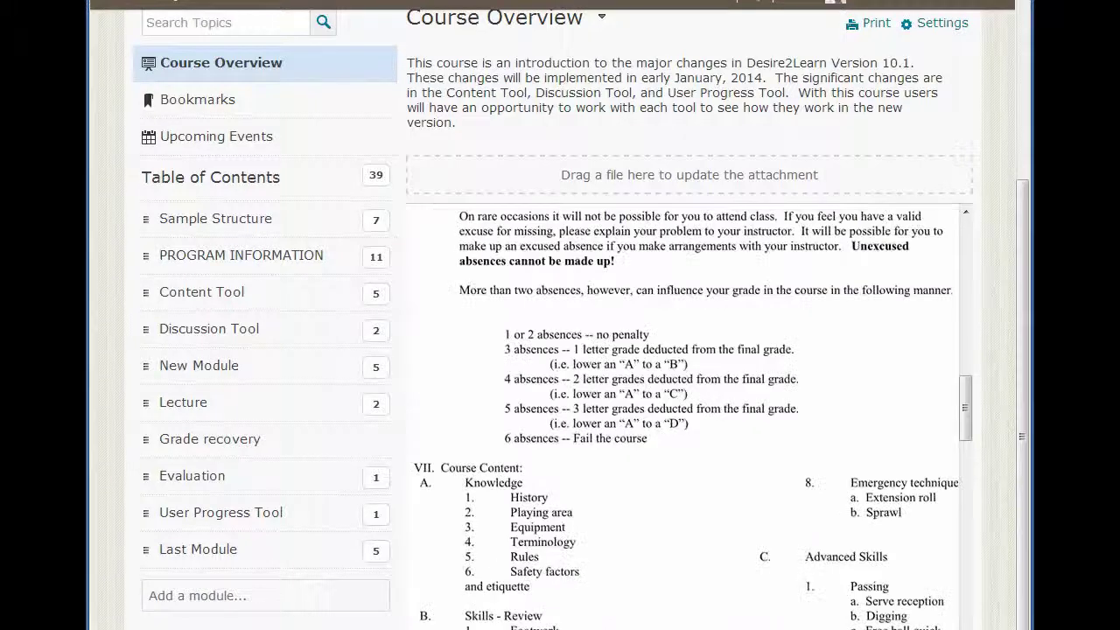
scroll(683, 416, up, 2)
scroll(683, 416, down, 2)
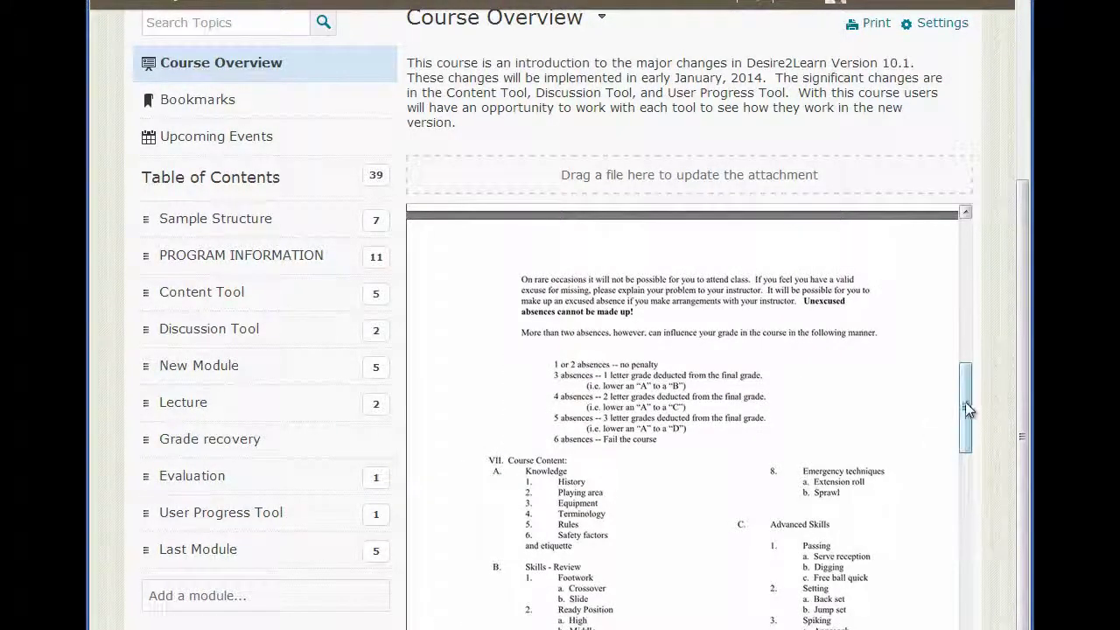
drag(965, 402, 979, 250)
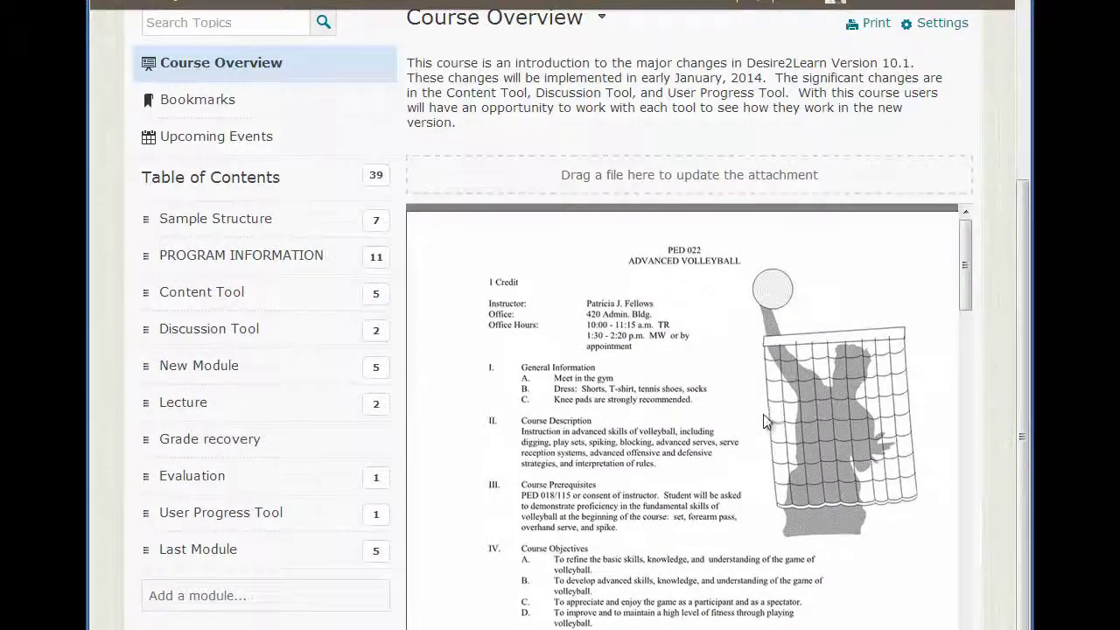
scroll(762, 416, down, 4)
scroll(762, 421, up, 7)
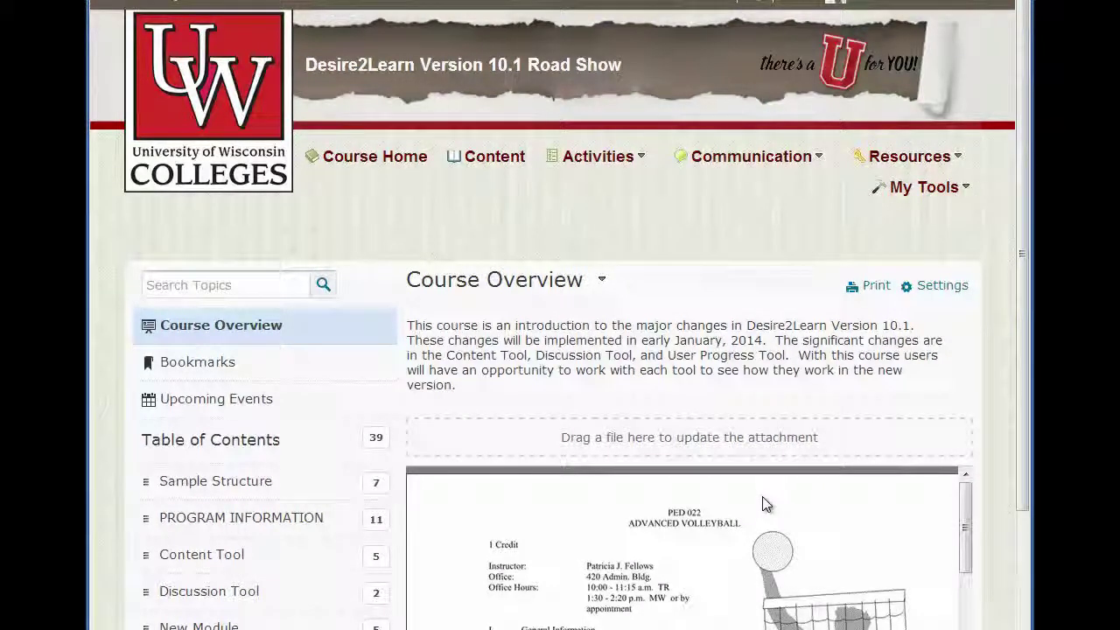
Set the content's default completion status to Manual Completion, enable automatic updating of files with the same name, and save the settings
click(949, 292)
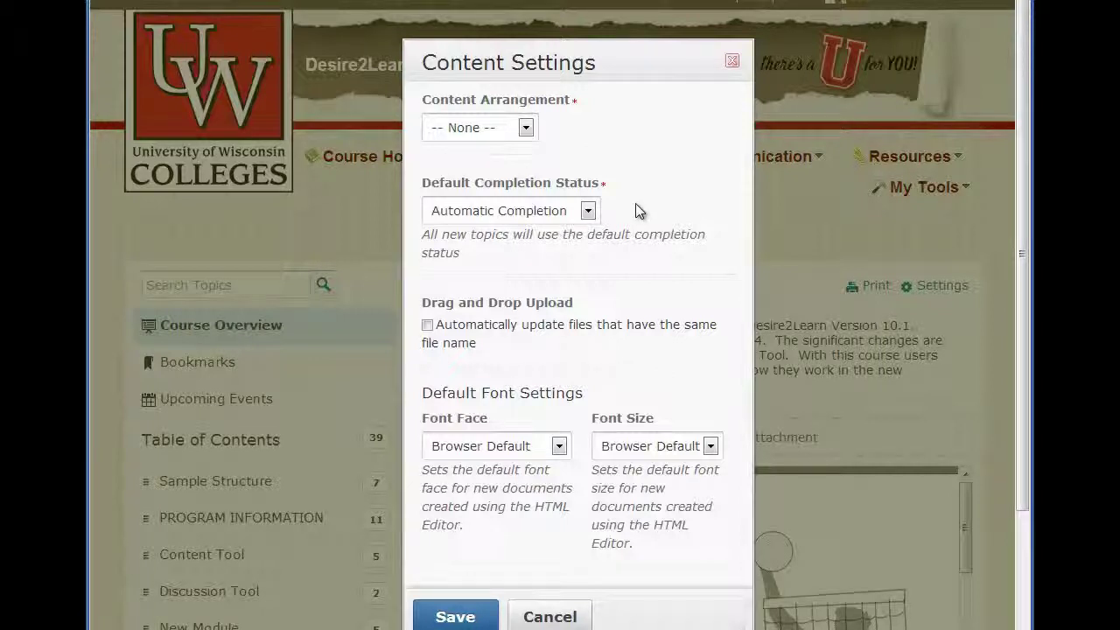
click(589, 213)
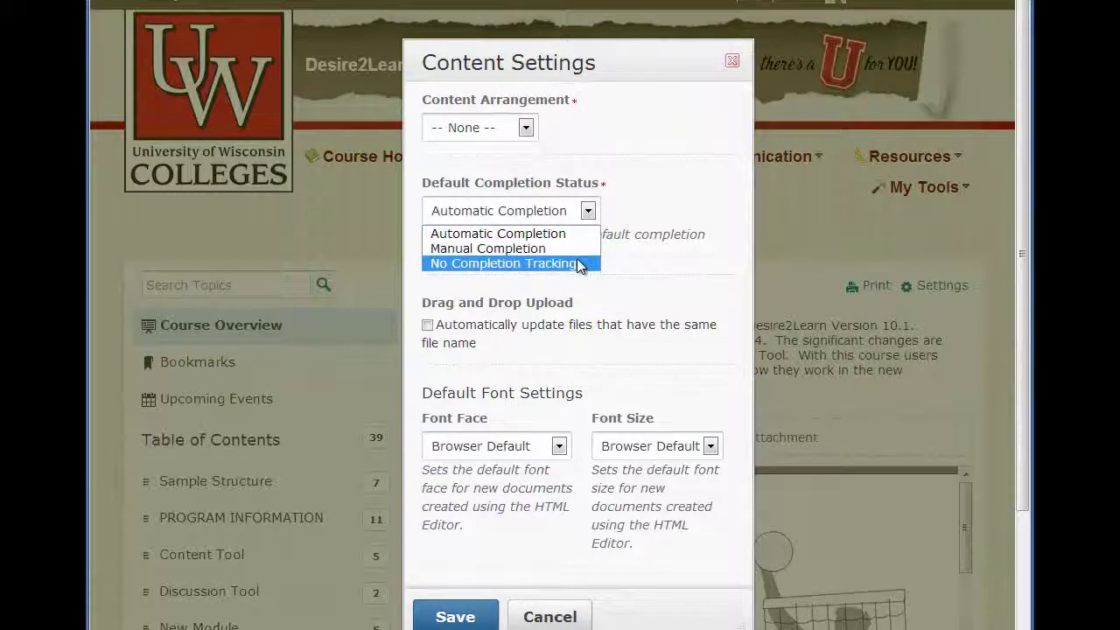
click(658, 254)
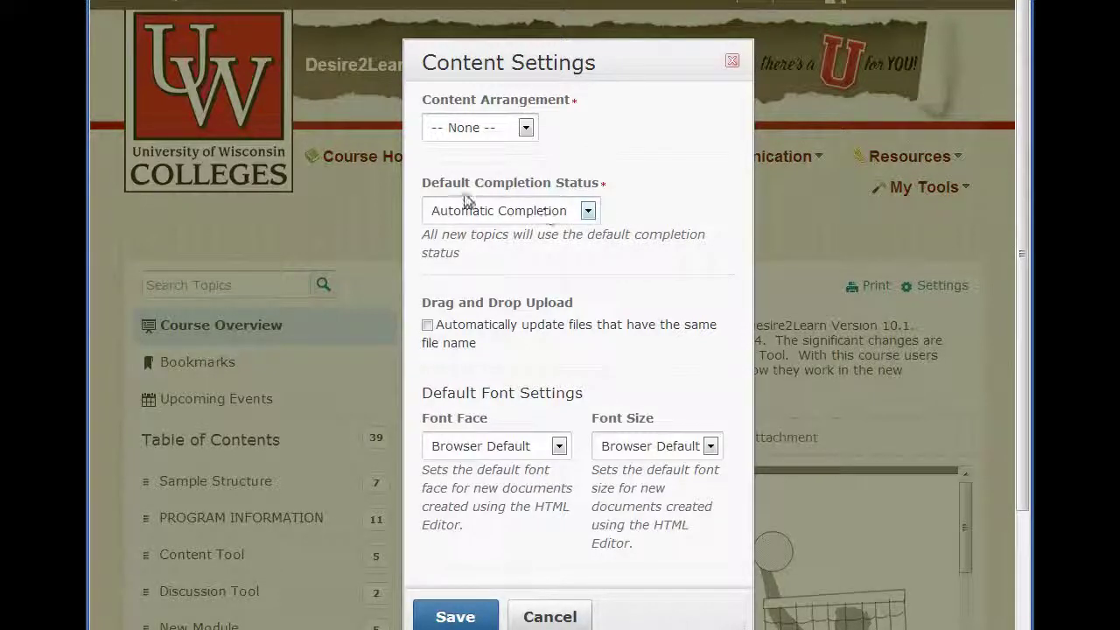
click(589, 211)
click(579, 249)
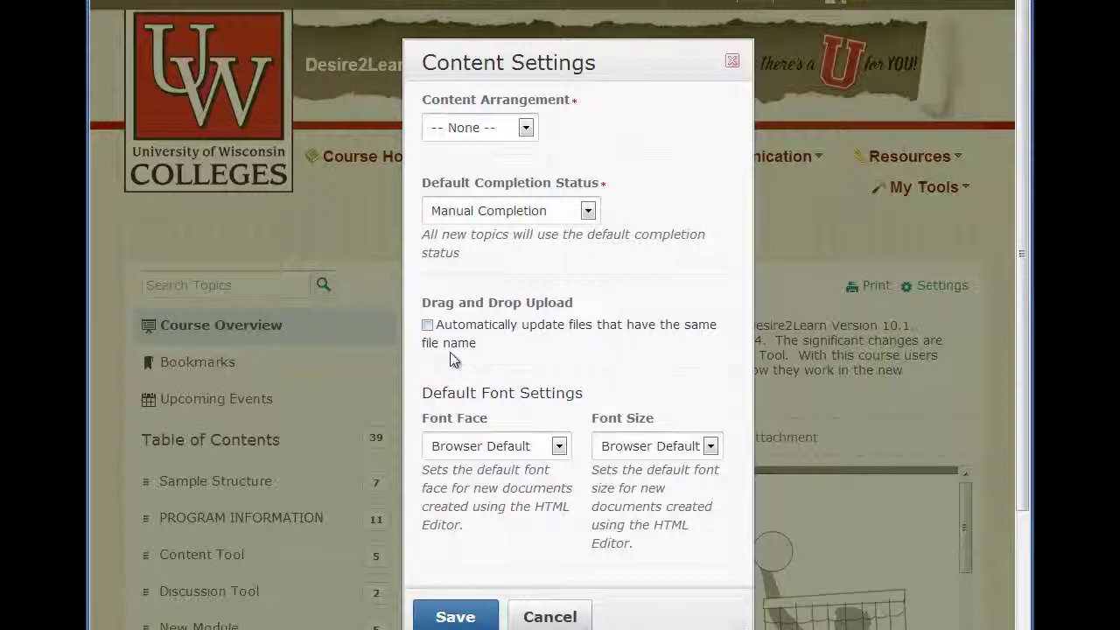
click(431, 328)
click(455, 617)
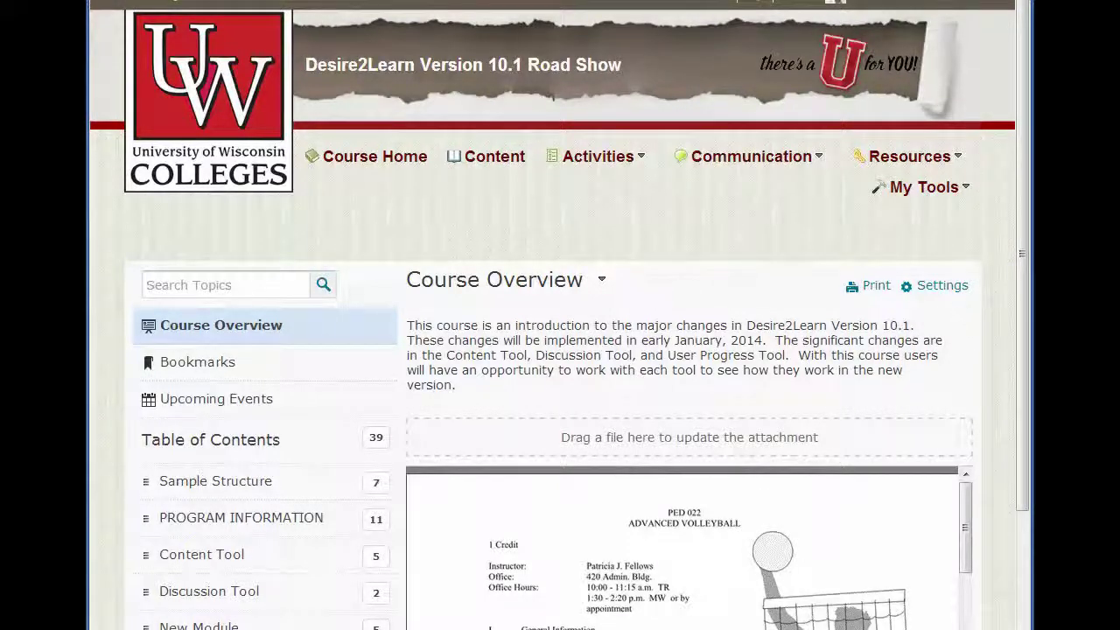
Show the Bookmarks page of the course content
mouse_move(1028, 228)
mouse_down()
mouse_move(1023, 413)
mouse_move(1022, 219)
mouse_up()
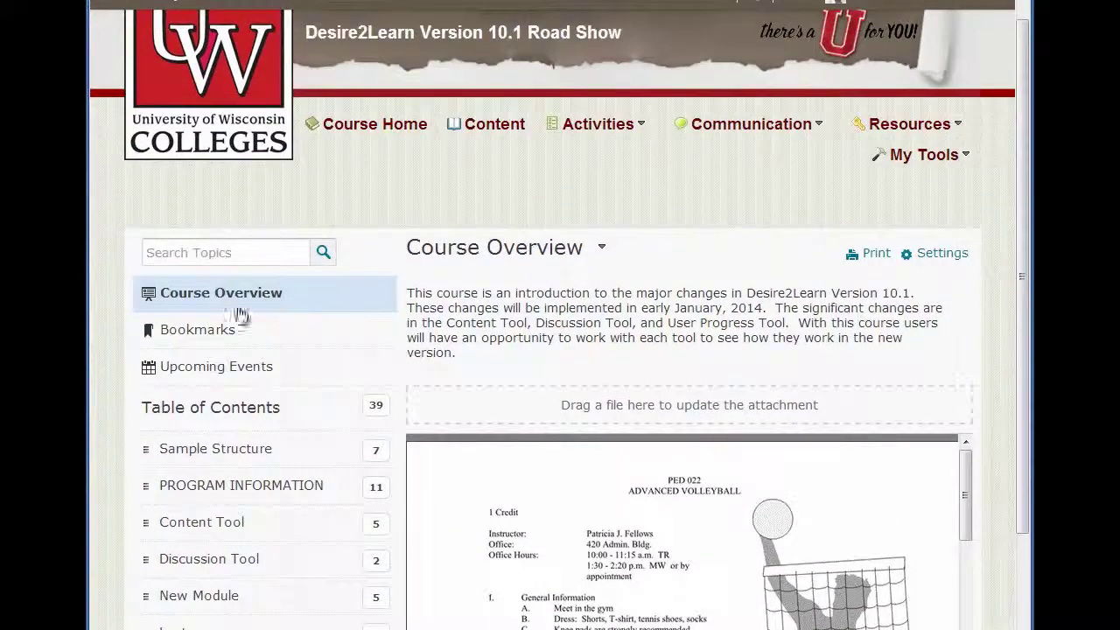
click(218, 339)
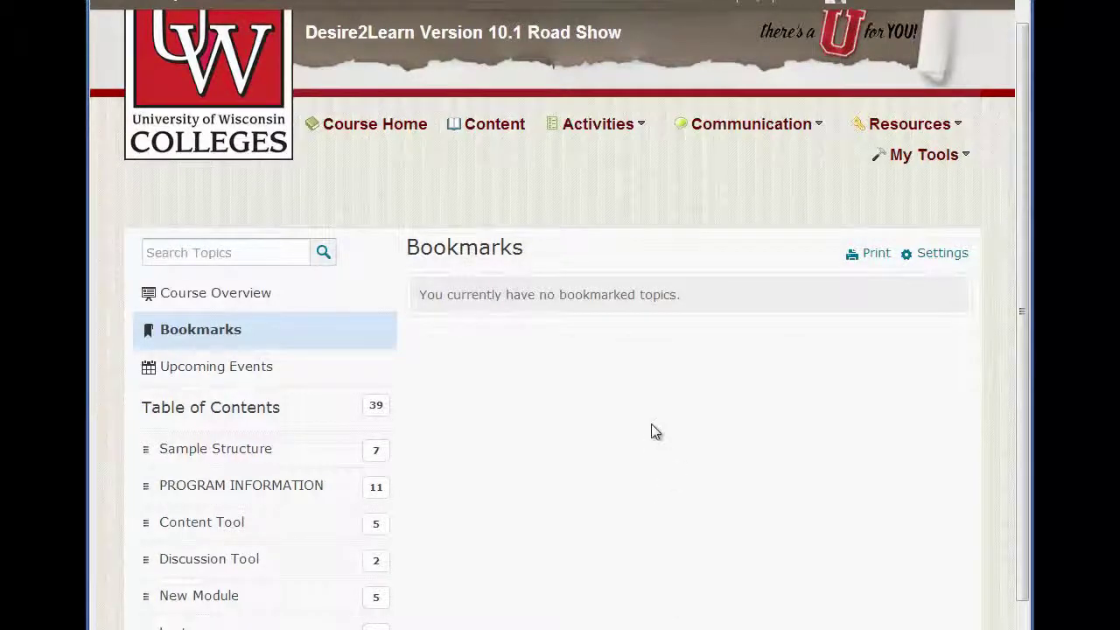
Impersonate the third participant in the course Classlist and confirm the switch to that user's session
scroll(651, 424, up, 1)
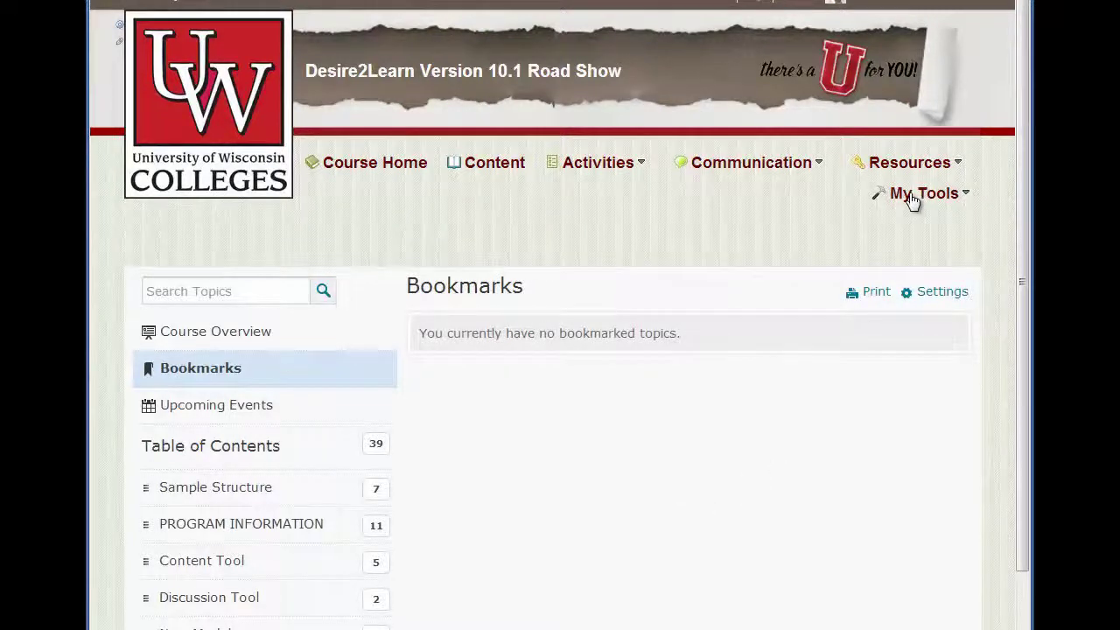
click(910, 199)
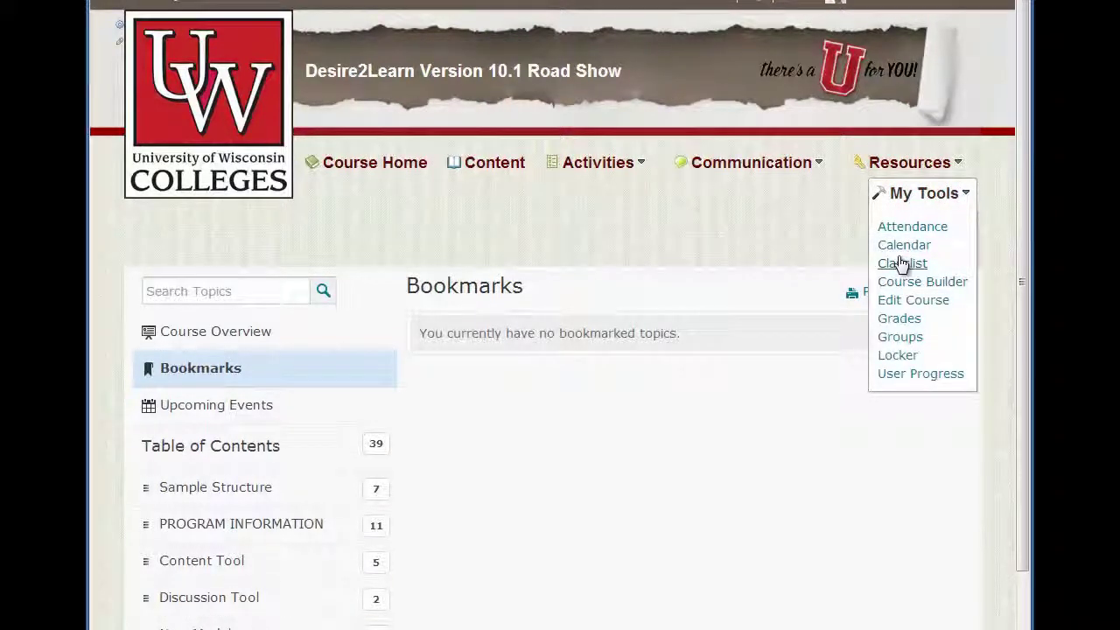
click(902, 264)
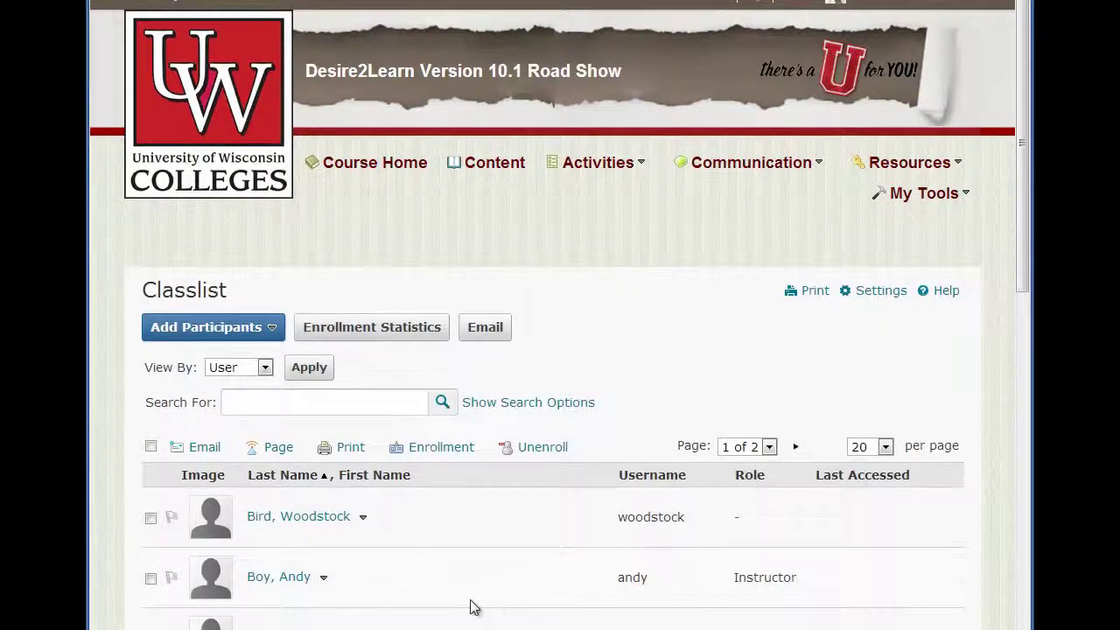
scroll(470, 604, down, 1)
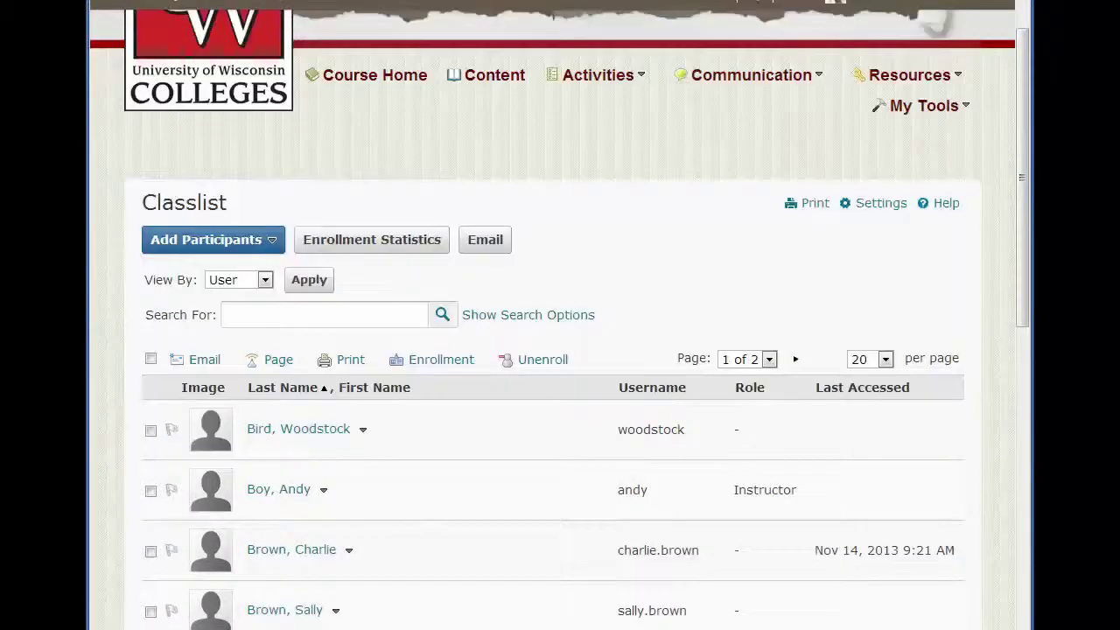
click(349, 552)
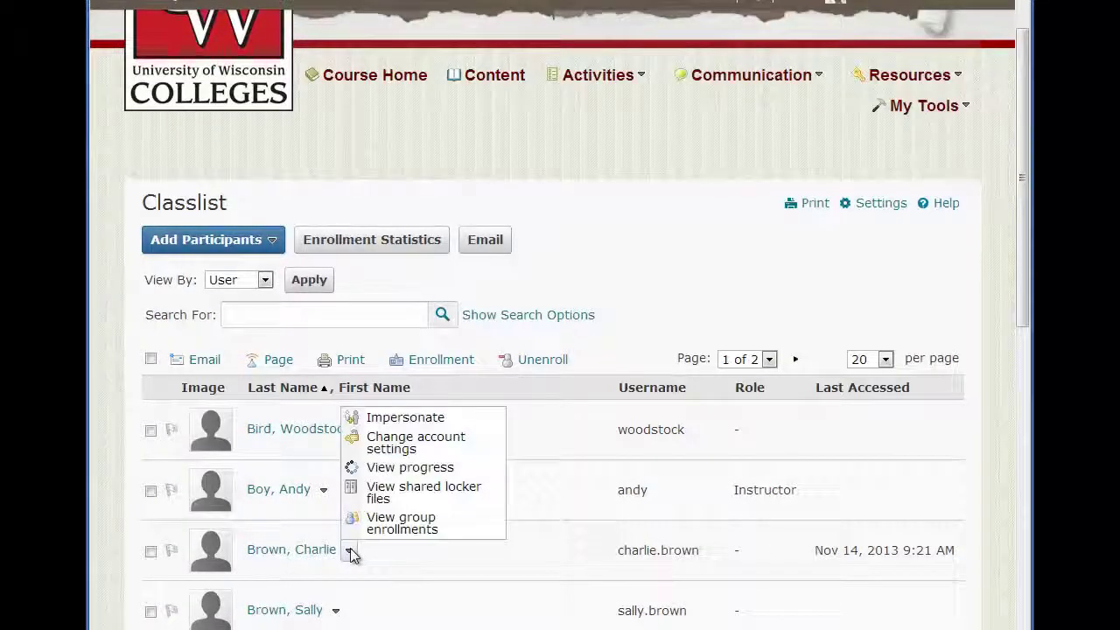
click(355, 421)
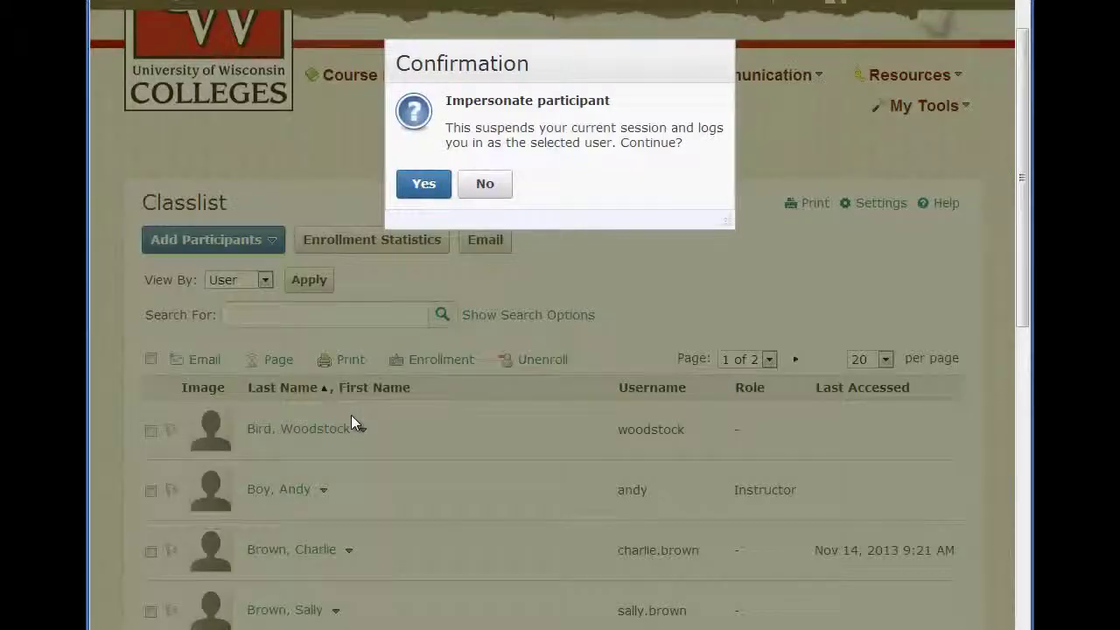
click(424, 184)
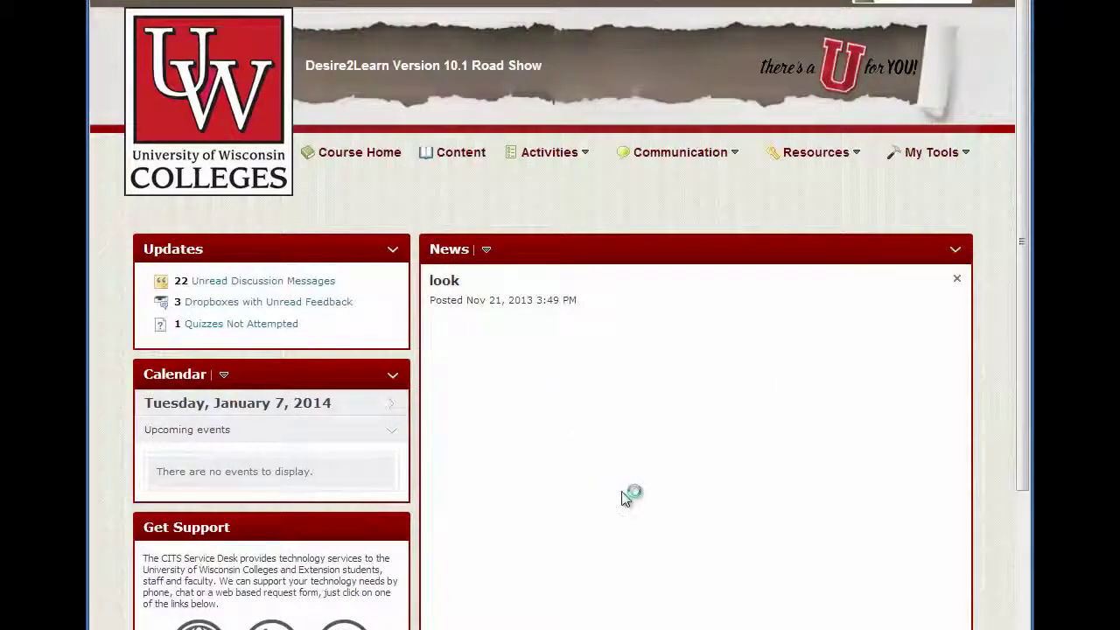
Show the impersonated participant's bookmarks in the course content and open the bookmarked topic Recipe - Rapid CourseBuilder
click(459, 156)
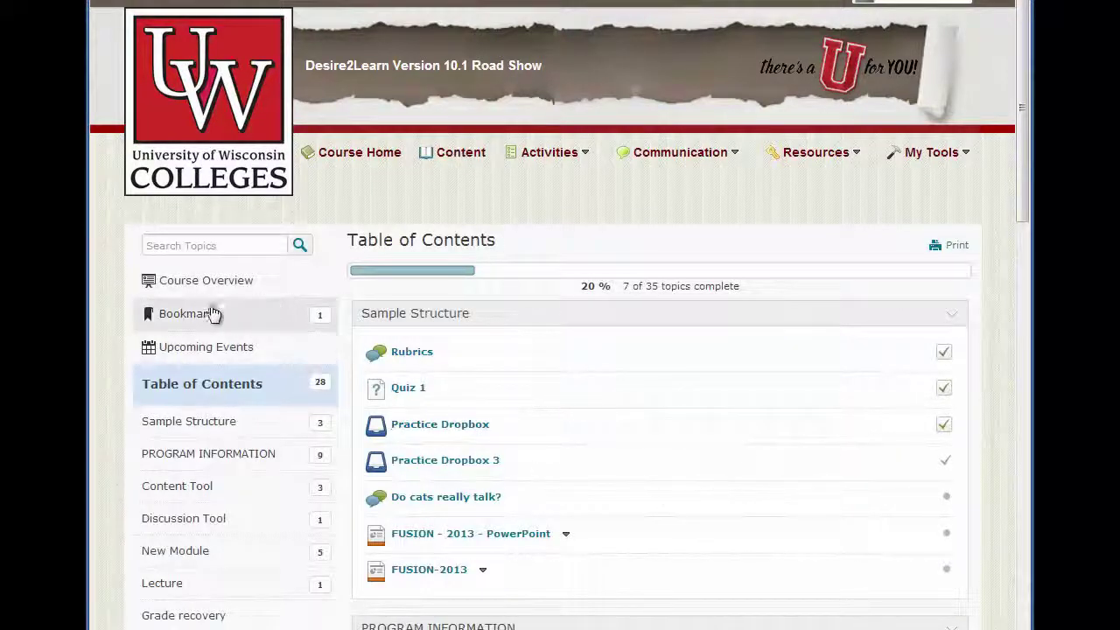
click(182, 319)
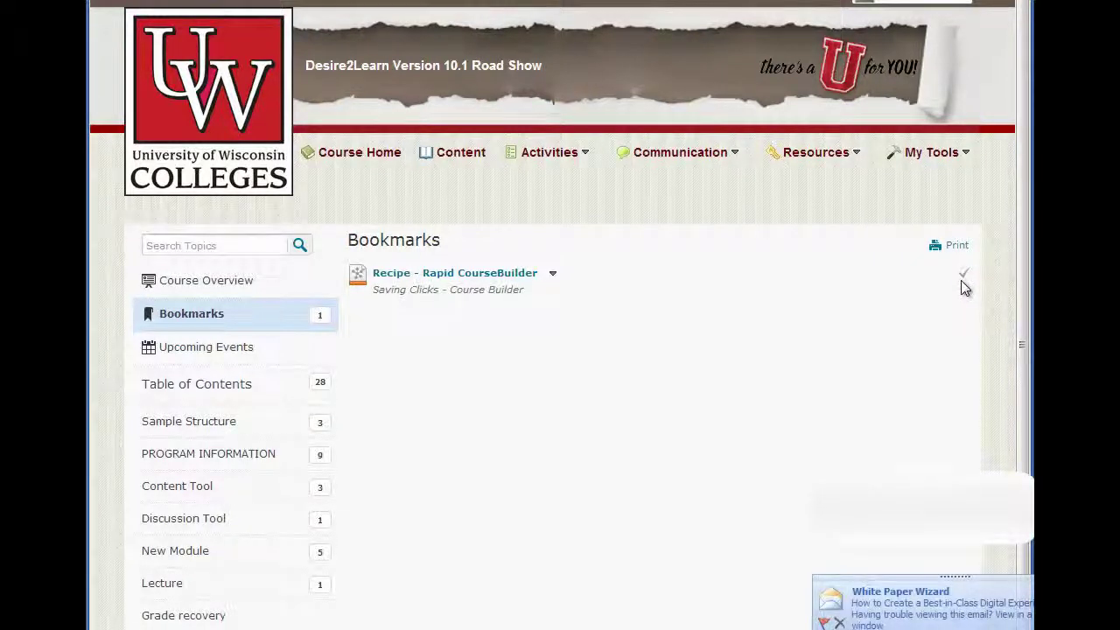
click(431, 274)
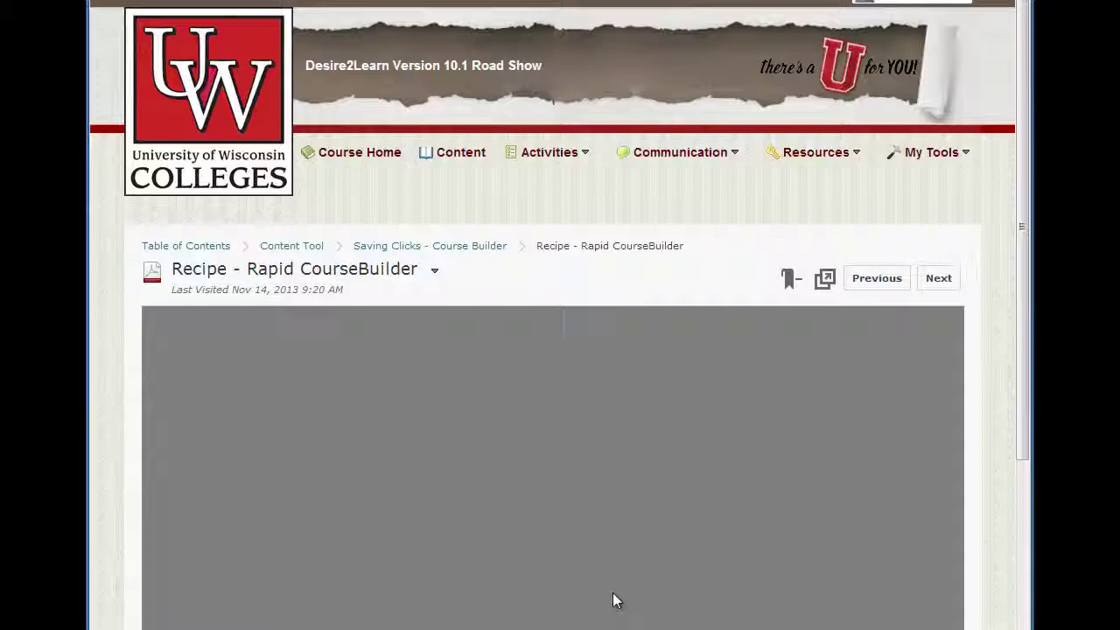
Examine the Recipe - Rapid CourseBuilder document, going through its pages and back to the beginning
scroll(613, 594, down, 1)
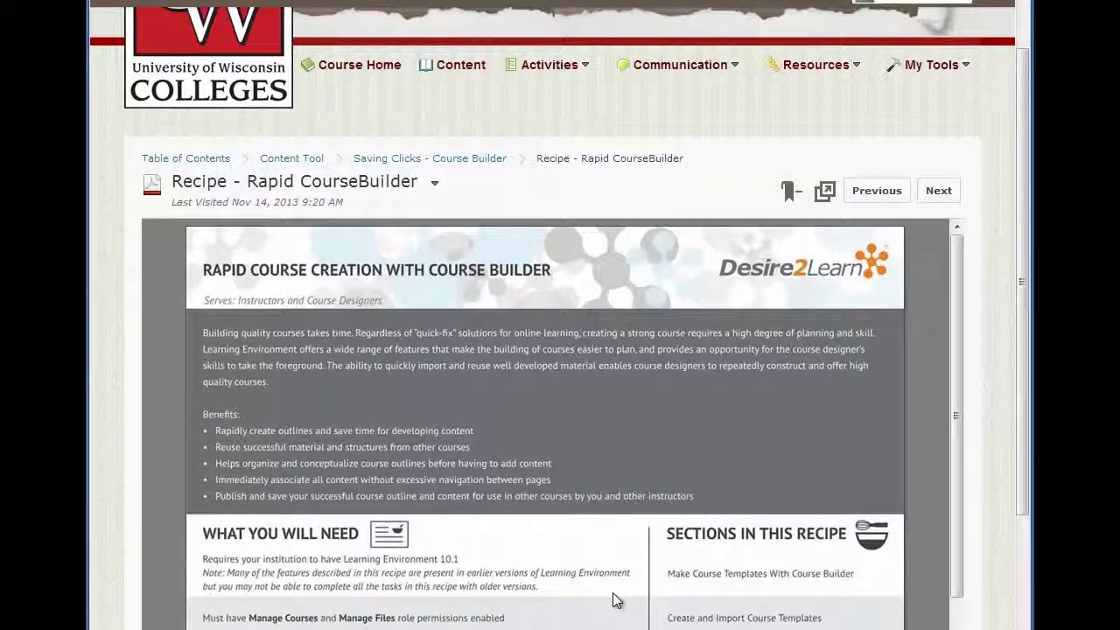
scroll(613, 600, down, 1)
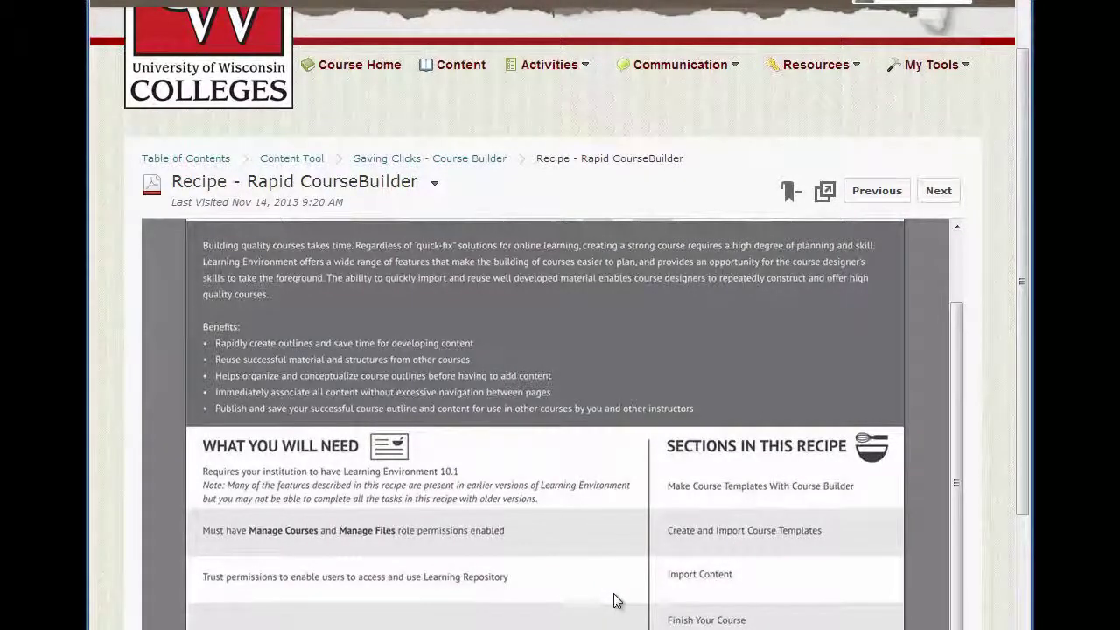
scroll(615, 601, down, 1)
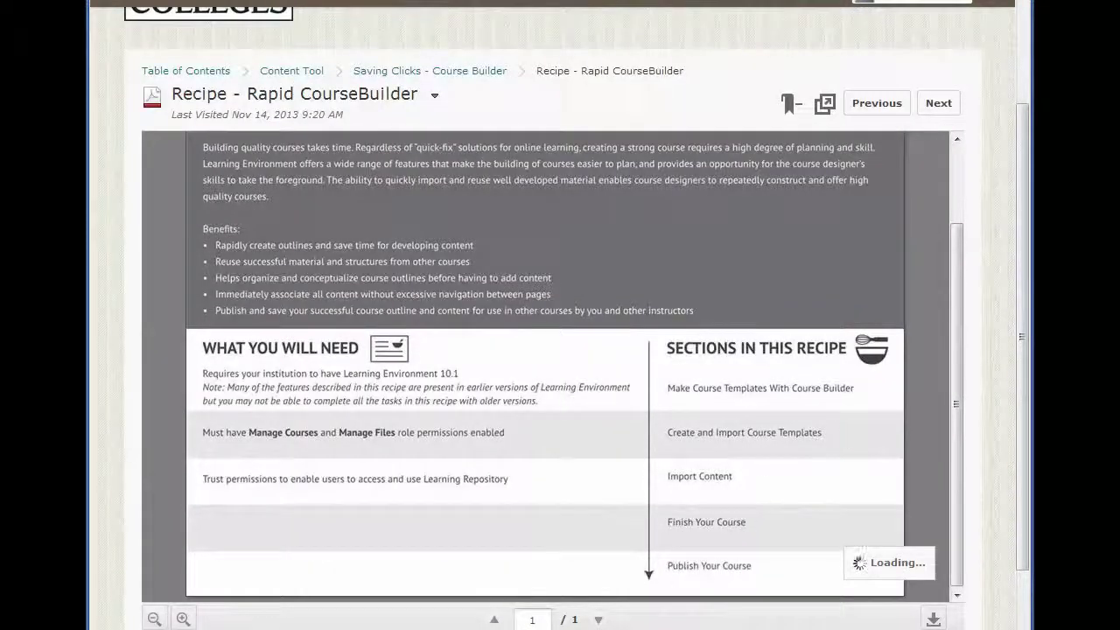
scroll(510, 410, down, 2)
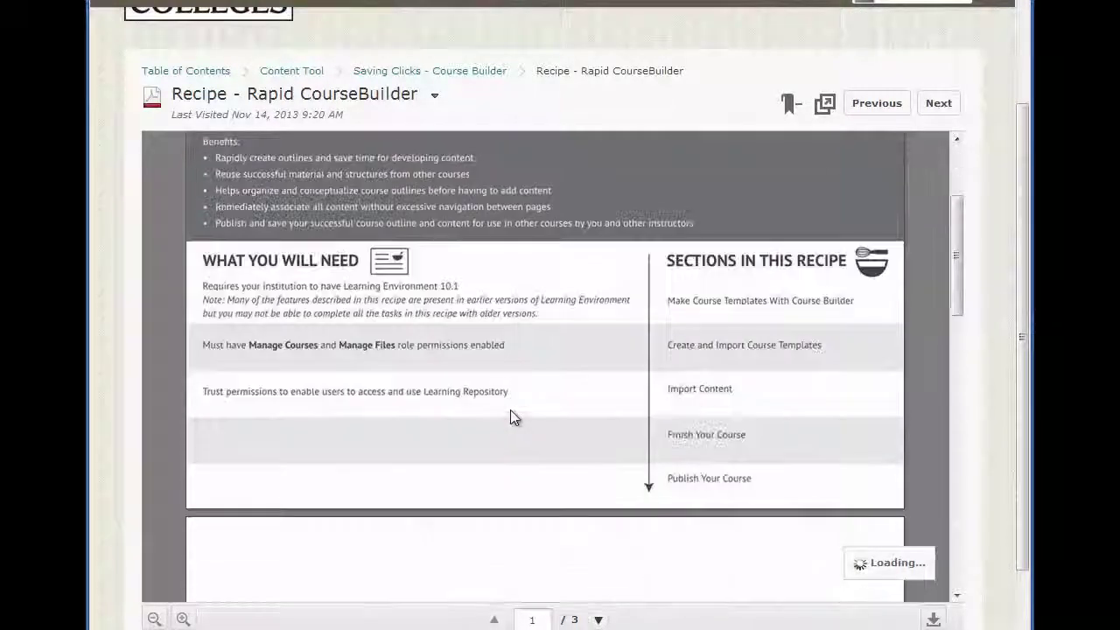
scroll(509, 411, down, 4)
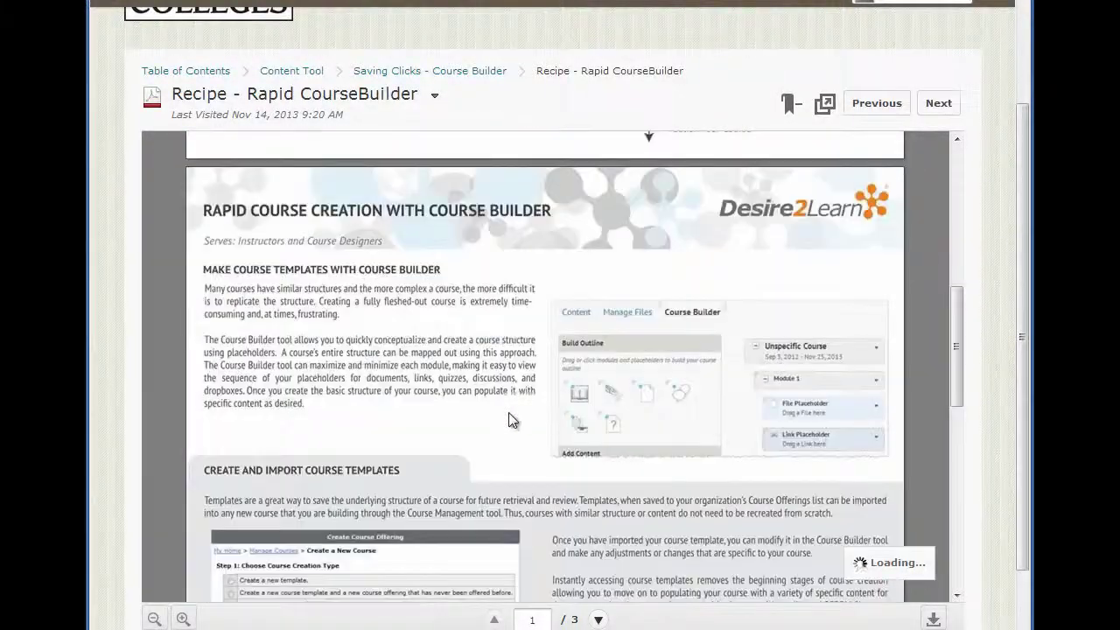
scroll(509, 412, down, 6)
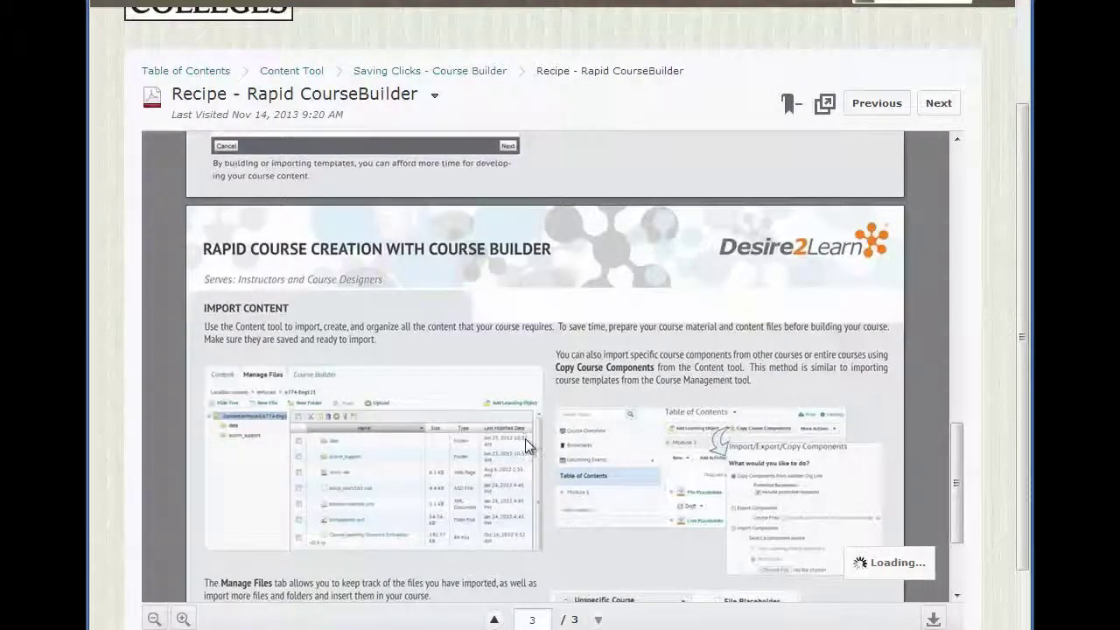
scroll(525, 439, up, 6)
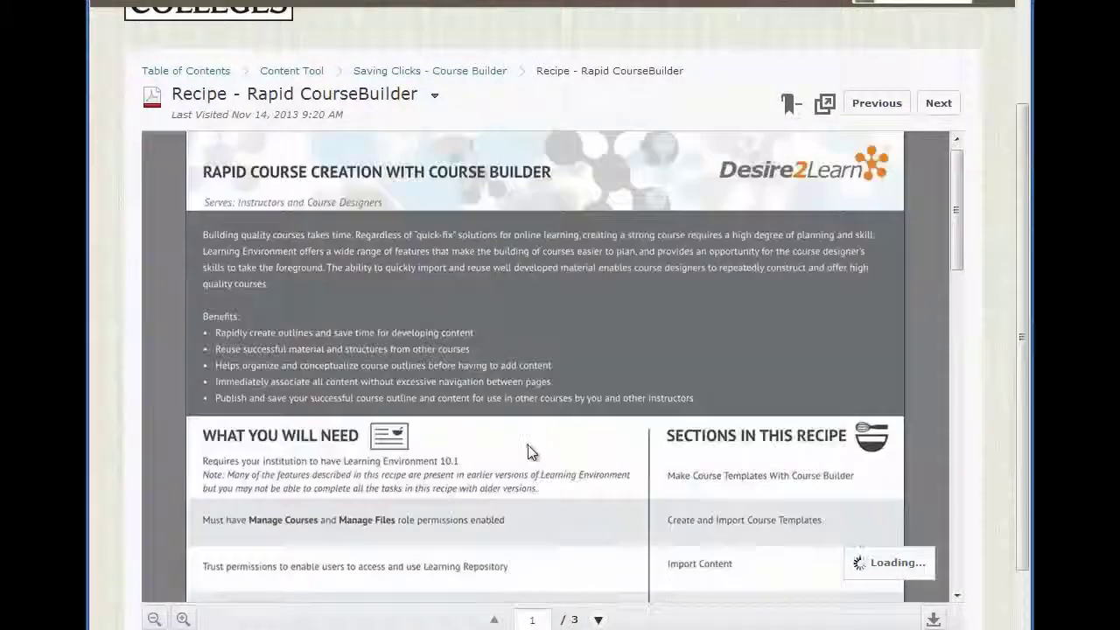
scroll(530, 451, up, 1)
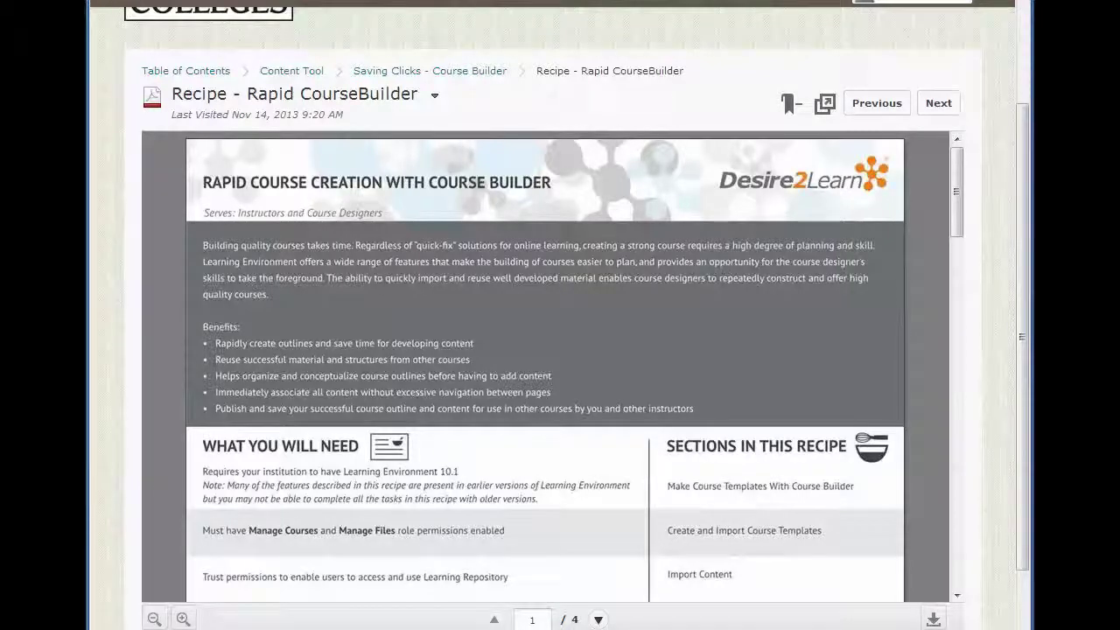
scroll(755, 464, up, 1)
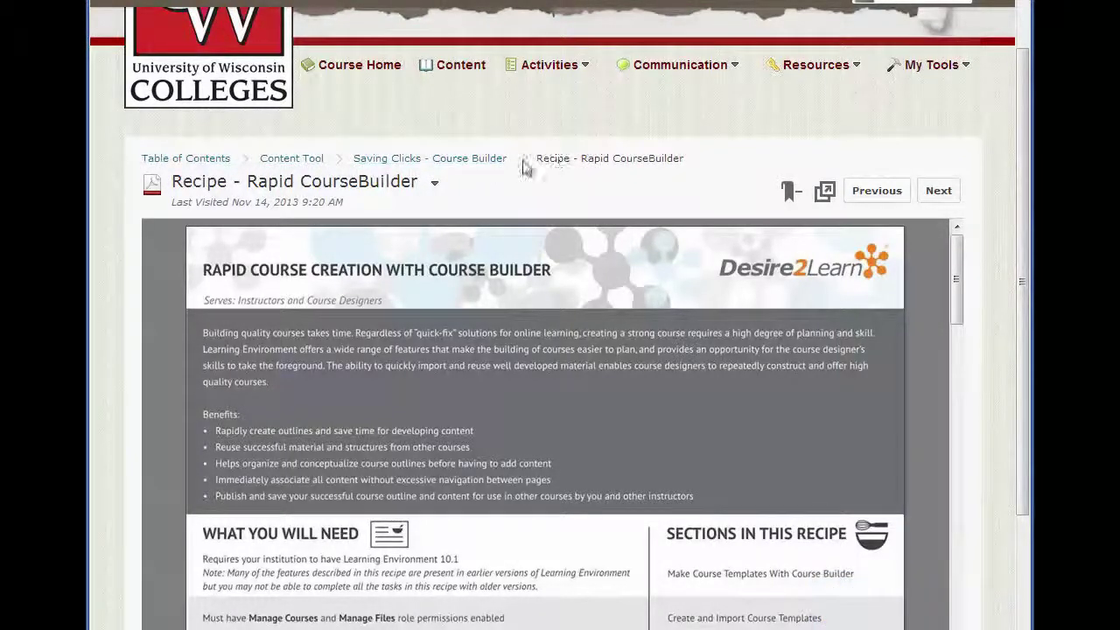
Reopen Recipe - Rapid CourseBuilder from the Bookmarks page, remove its bookmark and add it again
click(311, 158)
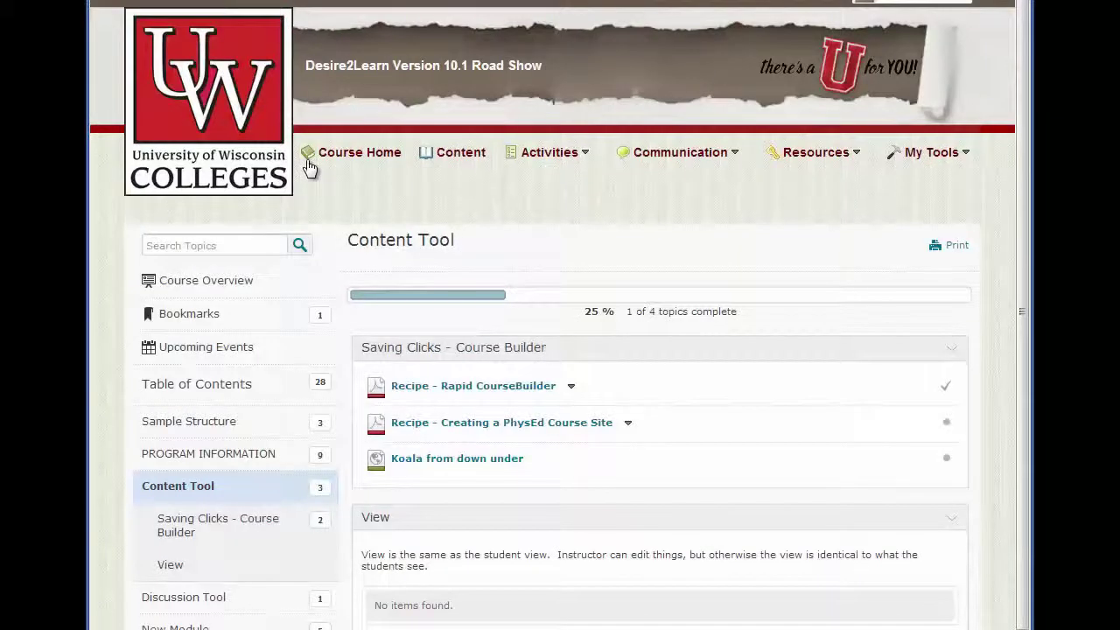
click(242, 316)
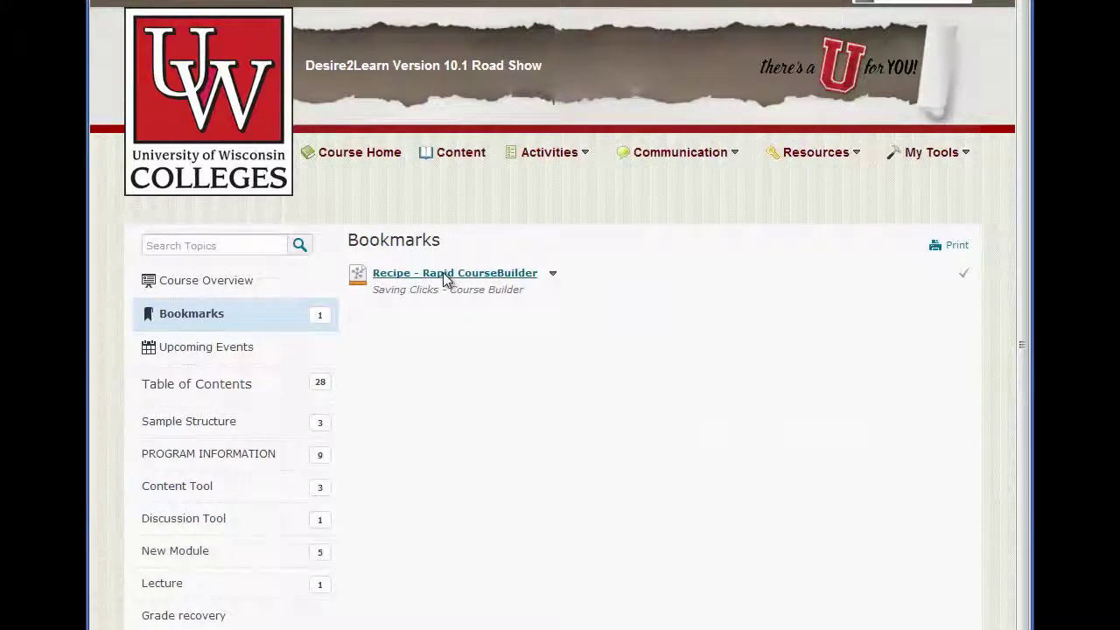
click(445, 275)
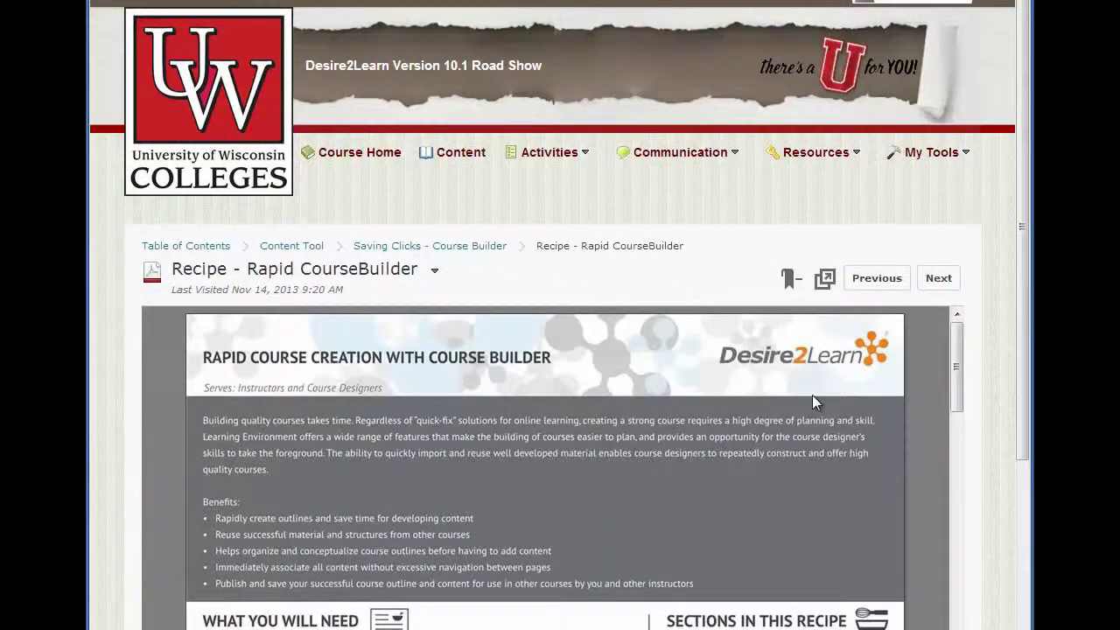
click(790, 279)
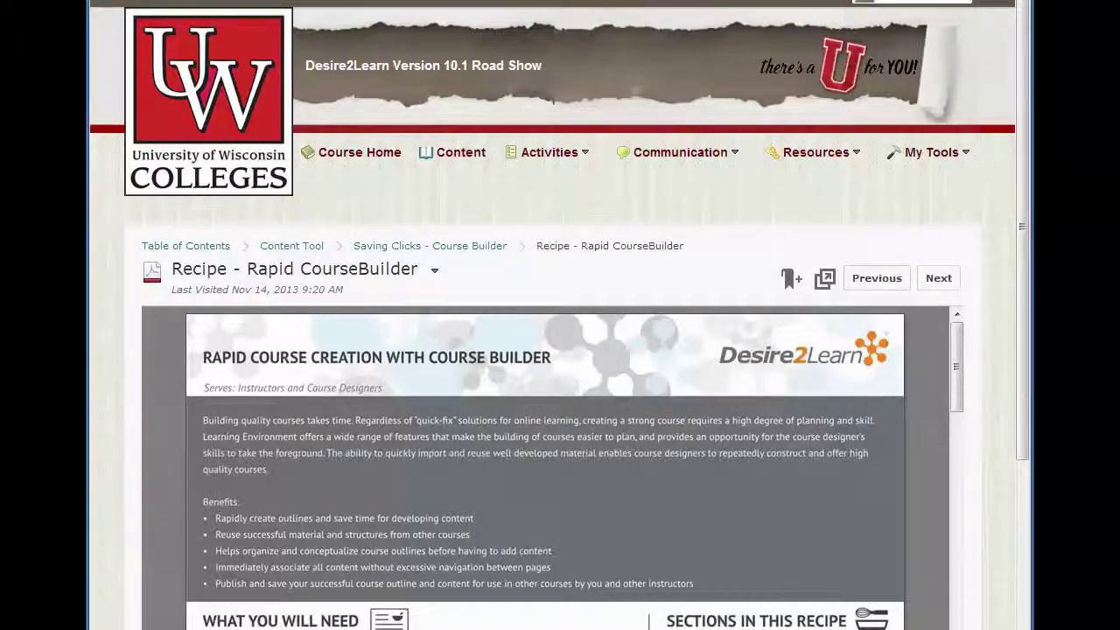
click(797, 285)
End the impersonation by restoring the original session, and return to the course content
click(963, 4)
click(945, 23)
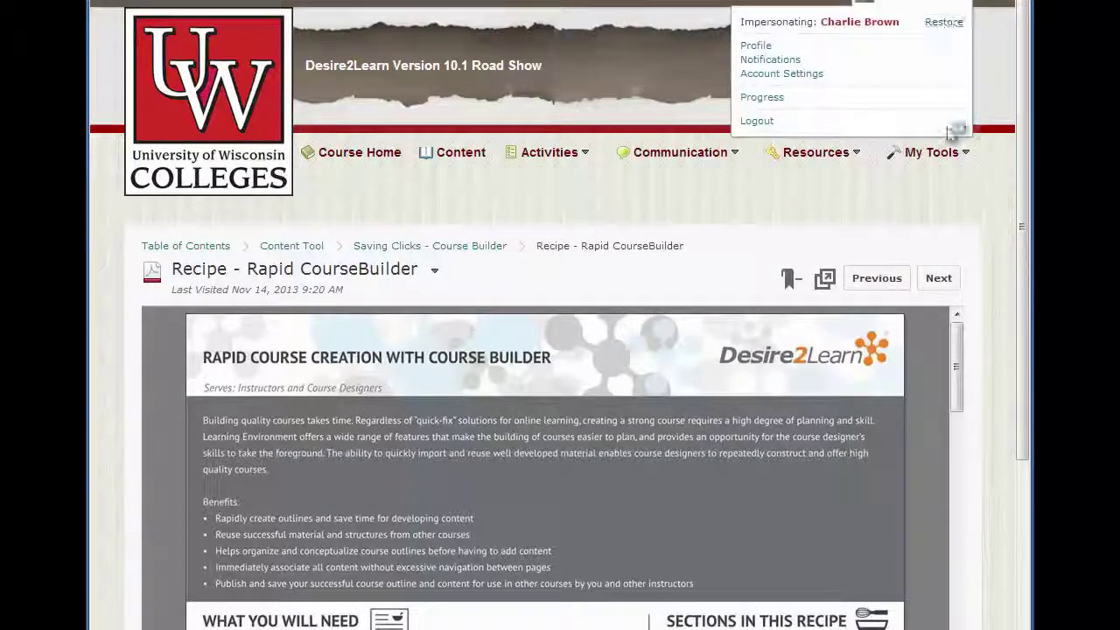
click(496, 166)
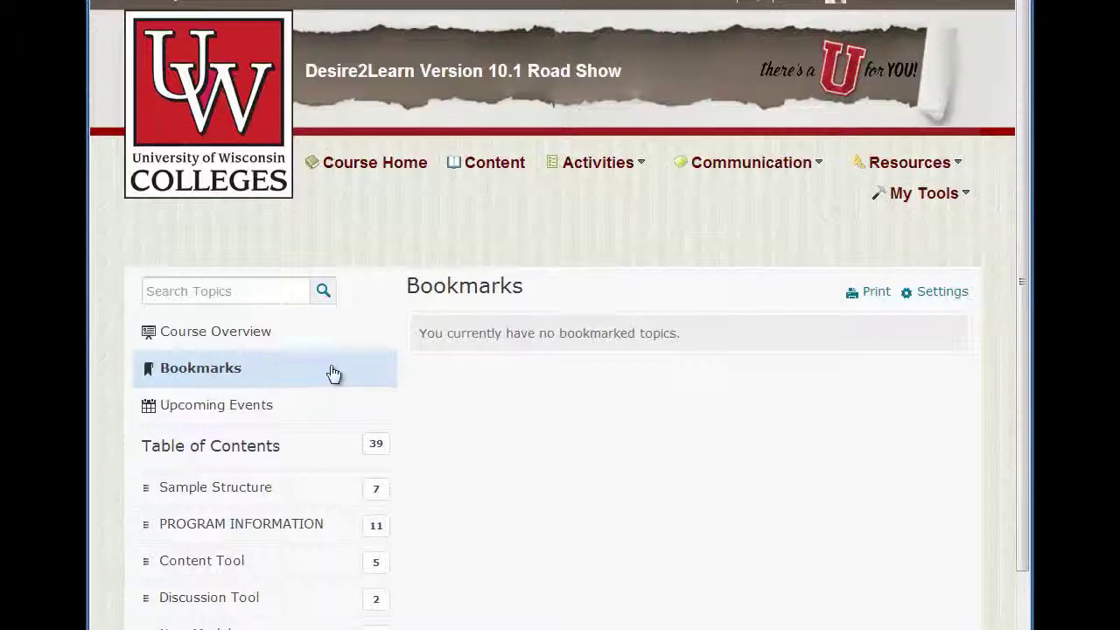
Show the Upcoming Events page of the course content and check the course tools for the Calendar
click(249, 409)
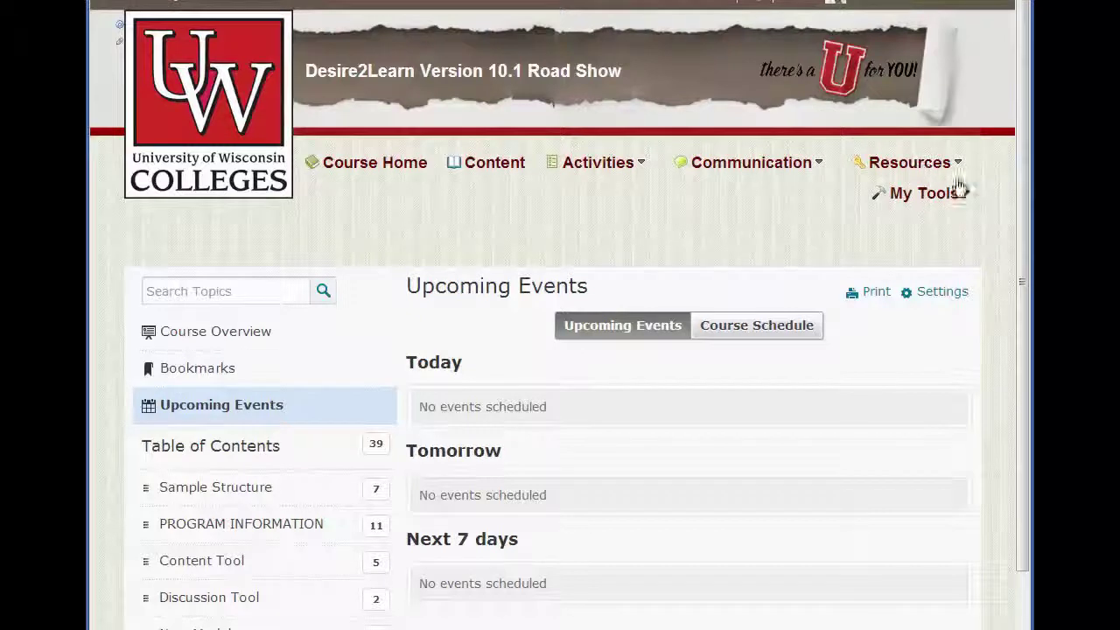
click(960, 193)
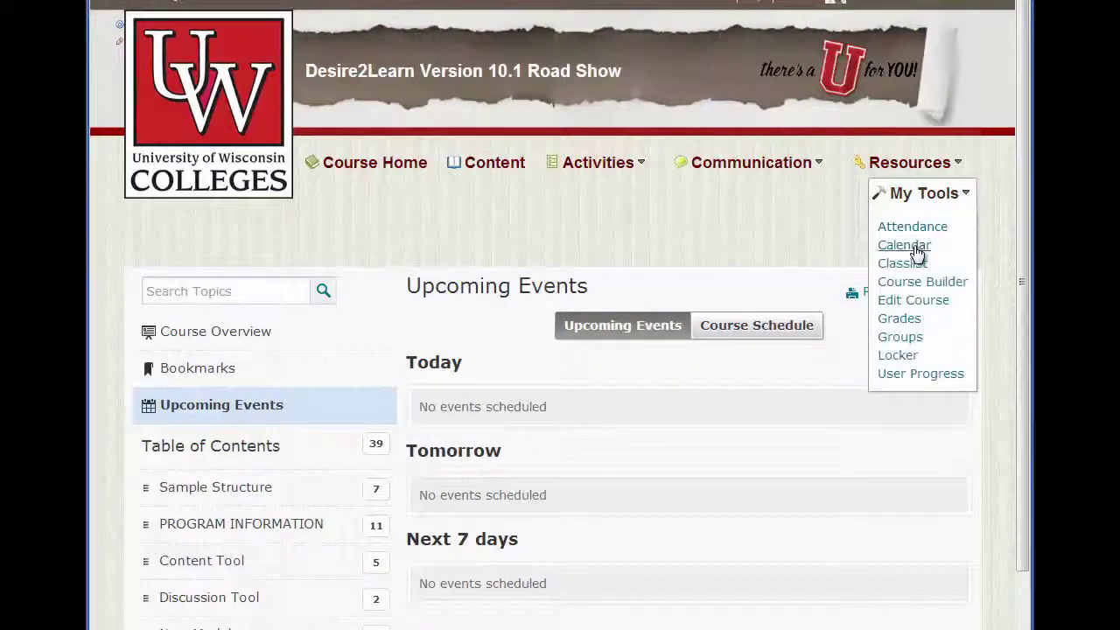
click(755, 359)
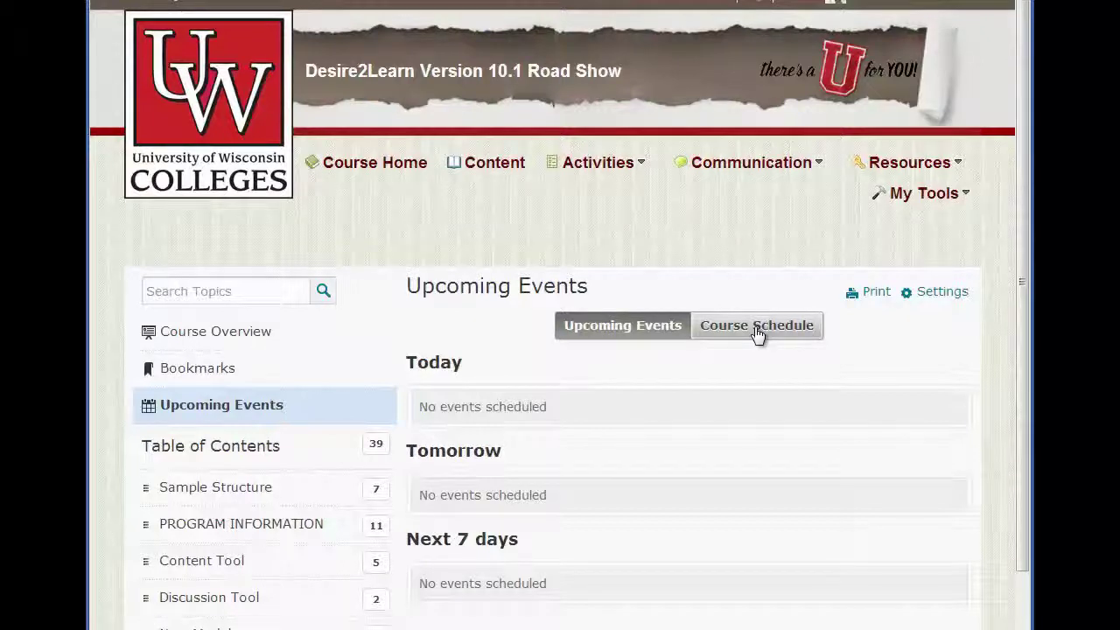
Switch the Upcoming Events page to the Course Schedule and examine its dated events, returning to the earliest ones
click(757, 328)
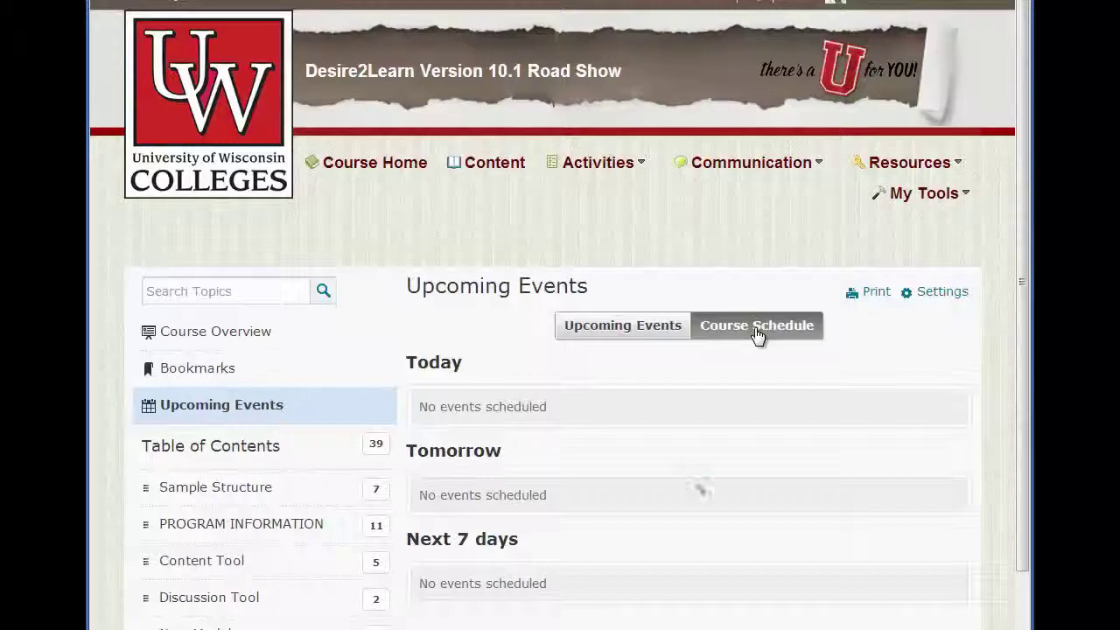
scroll(757, 505, down, 1)
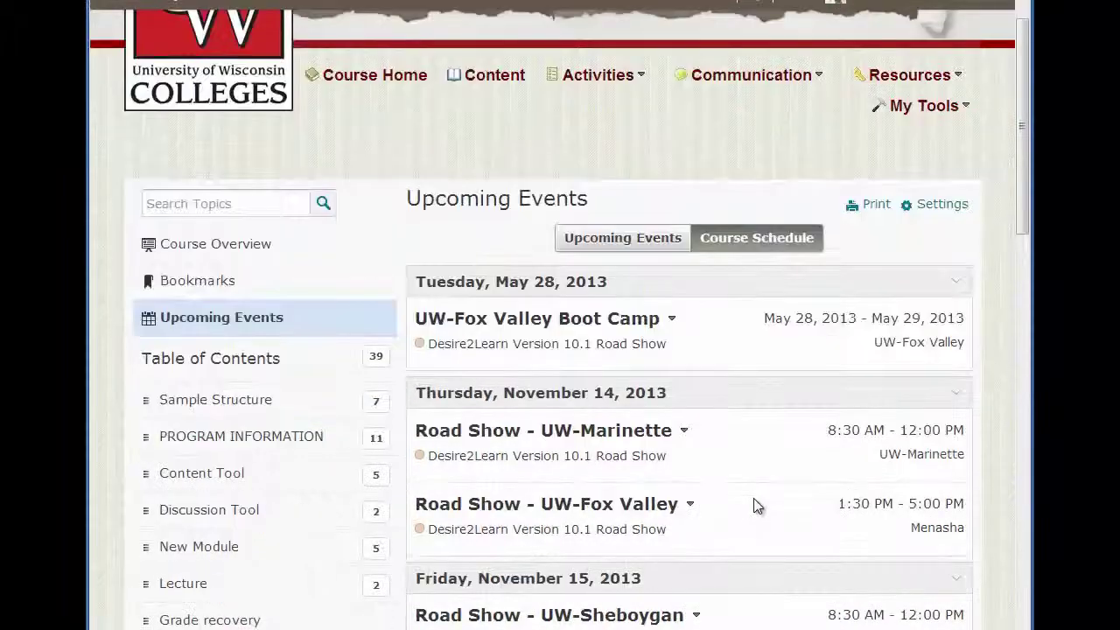
scroll(757, 506, down, 5)
scroll(757, 505, down, 10)
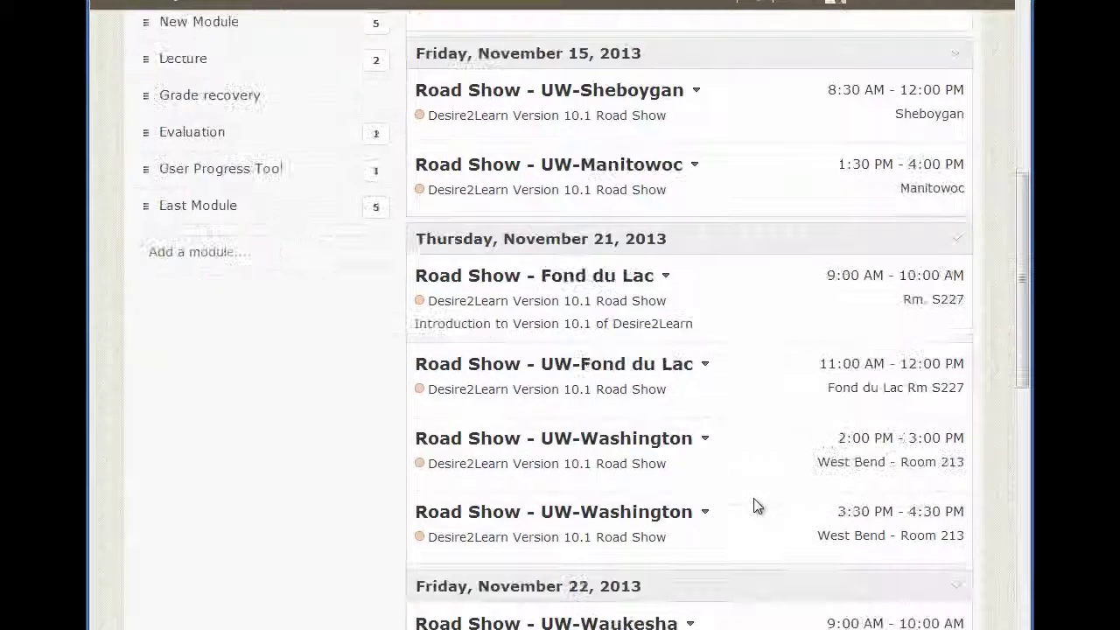
scroll(757, 506, down, 3)
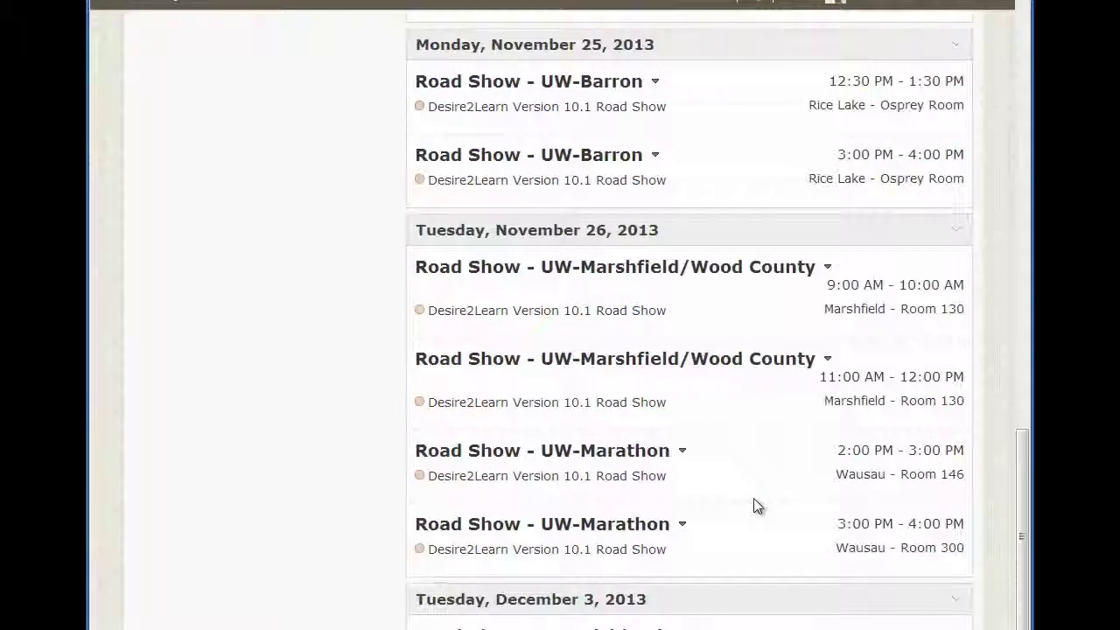
scroll(757, 505, up, 4)
scroll(756, 498, up, 15)
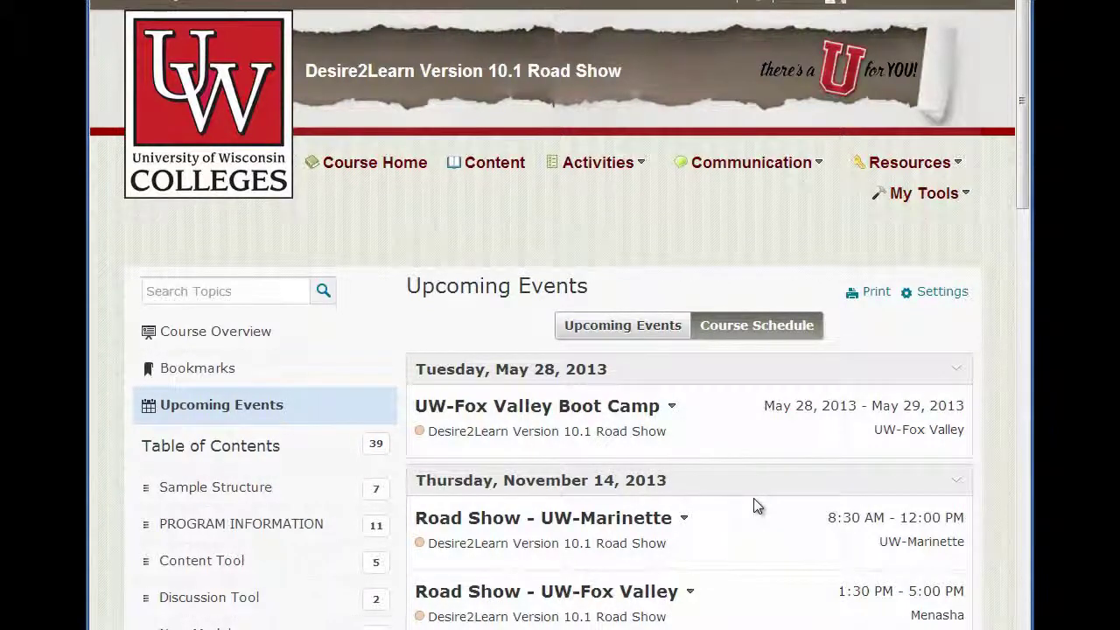
scroll(754, 498, down, 2)
scroll(753, 498, up, 2)
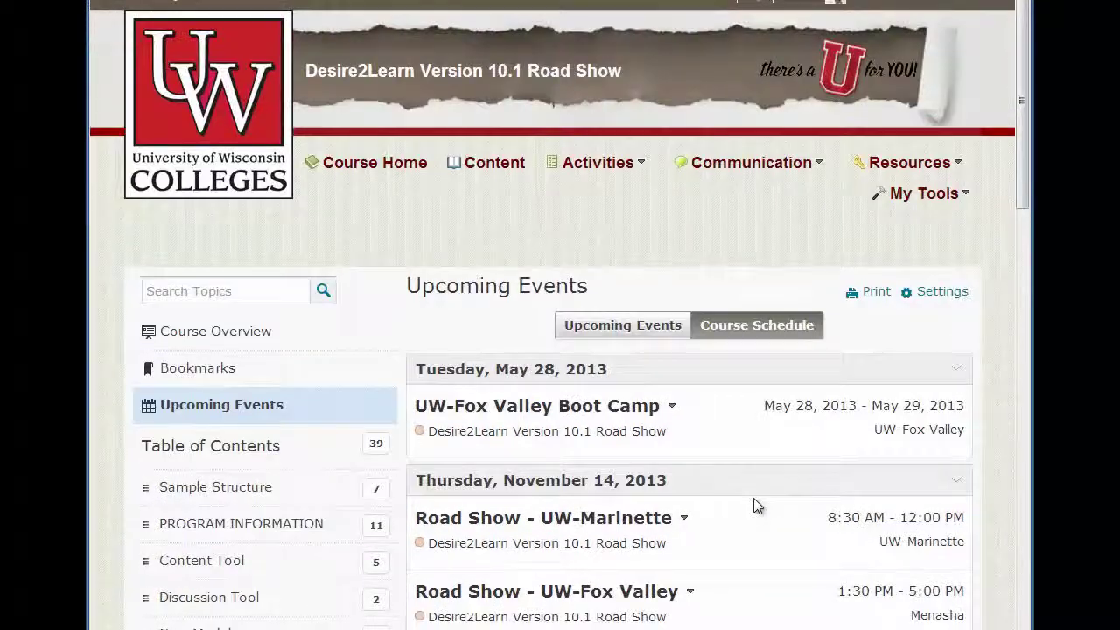
scroll(755, 502, down, 3)
scroll(757, 508, up, 1)
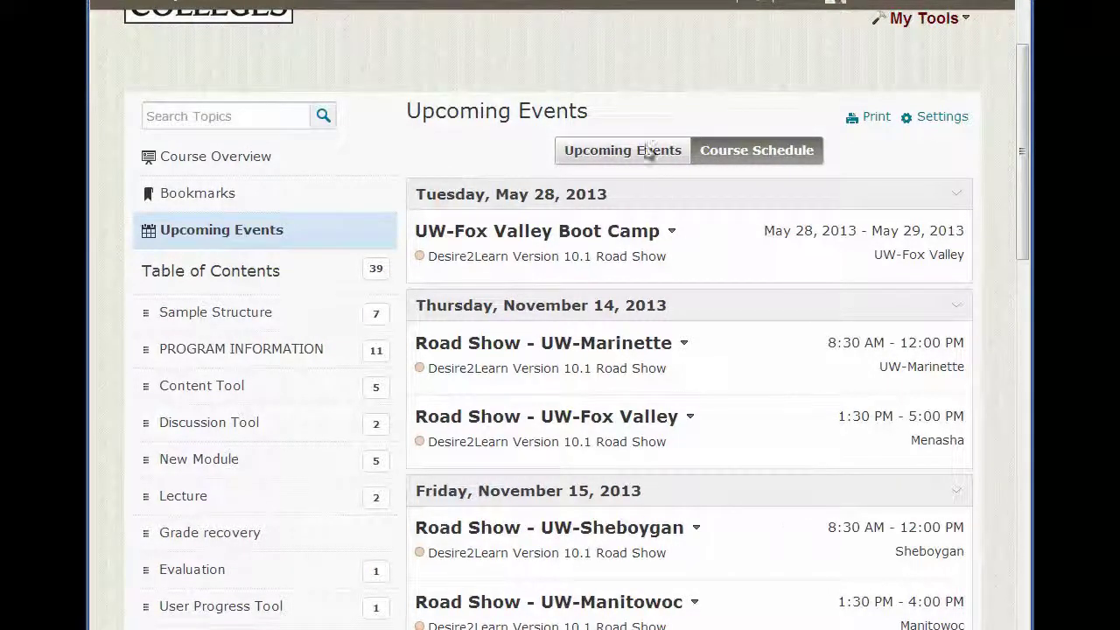
Switch from Course Schedule back to Upcoming Events, then open the Table of Contents and check its available actions
click(618, 156)
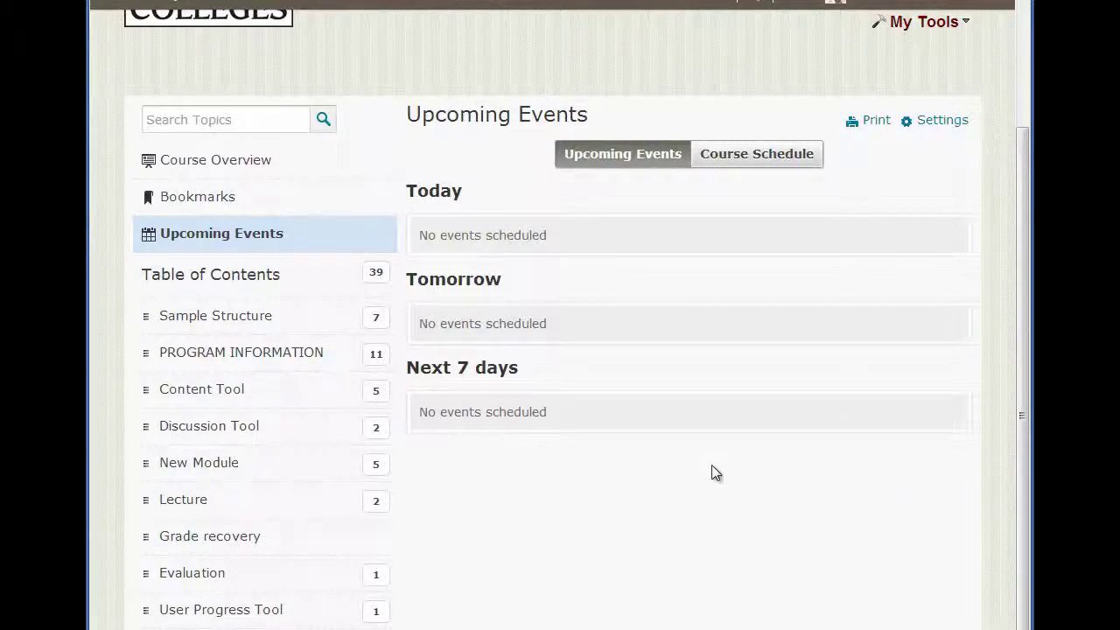
click(171, 276)
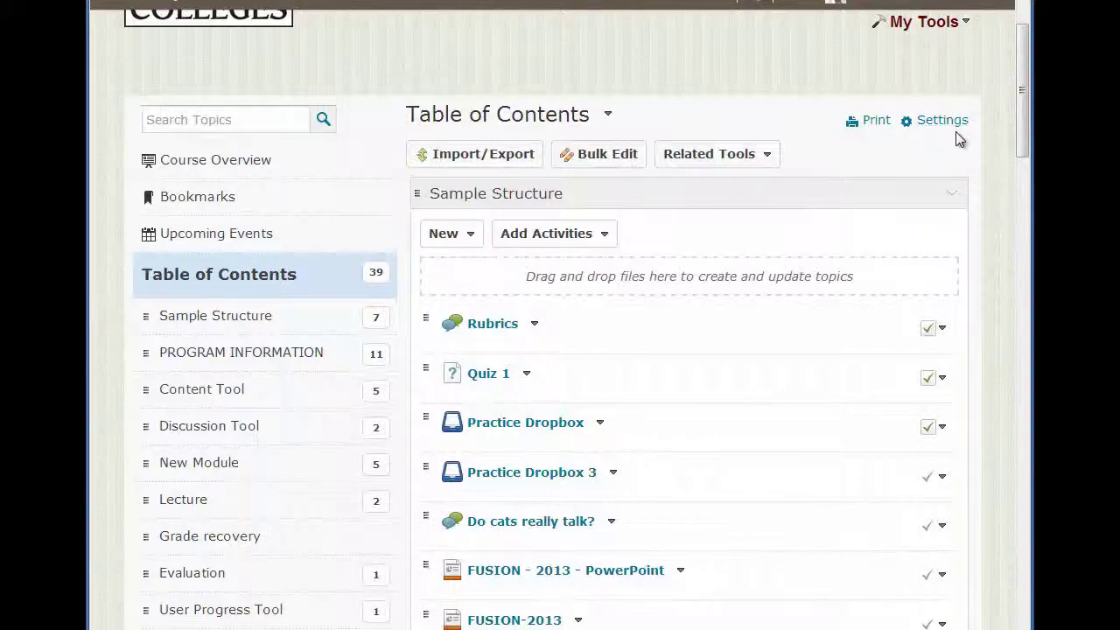
click(608, 117)
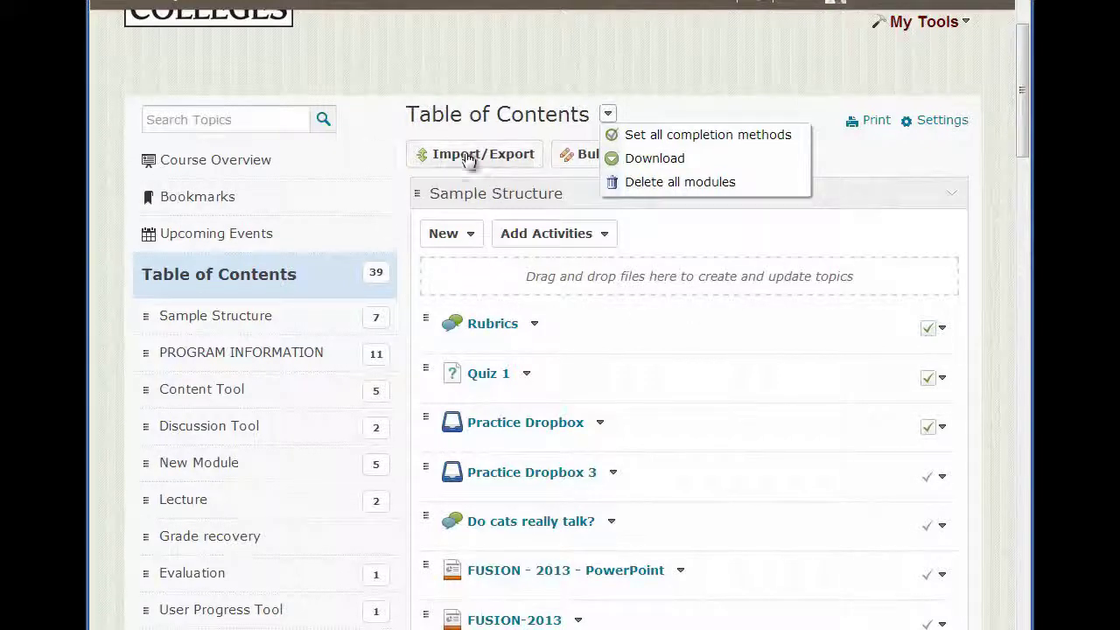
click(351, 141)
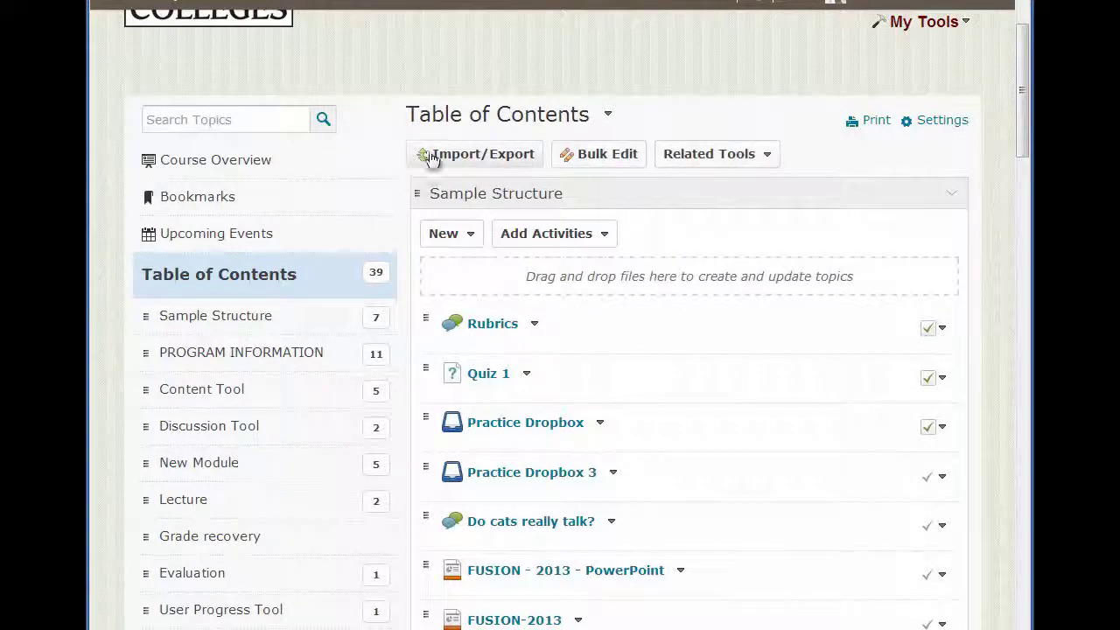
View the Import/Export/Copy Components options, then return to the course's Table of Contents
click(515, 163)
scroll(667, 374, down, 1)
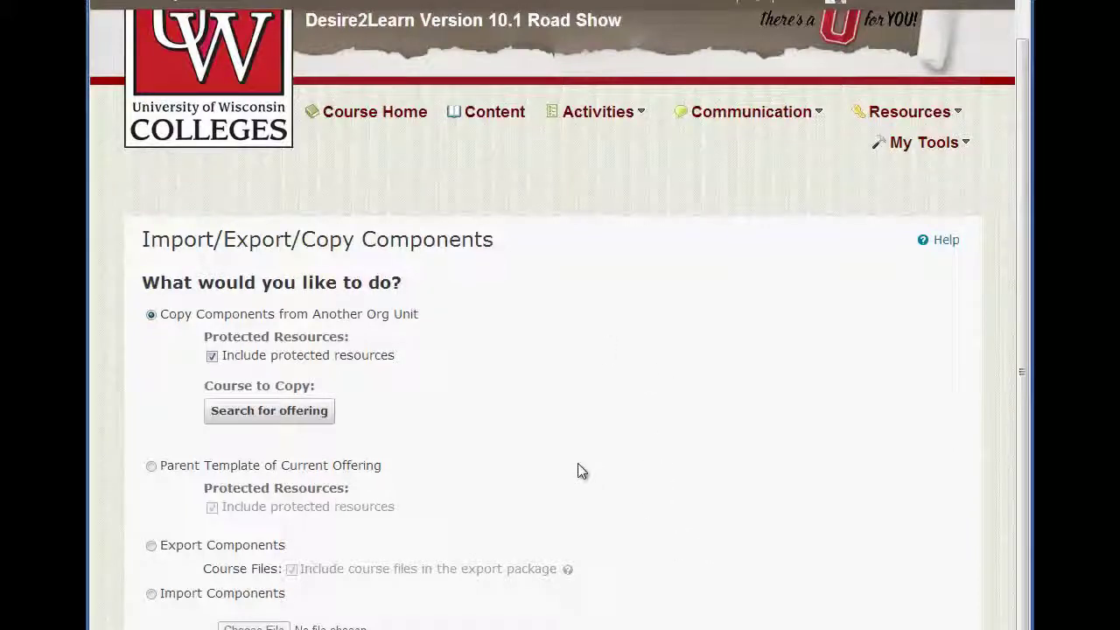
click(487, 116)
scroll(742, 476, down, 1)
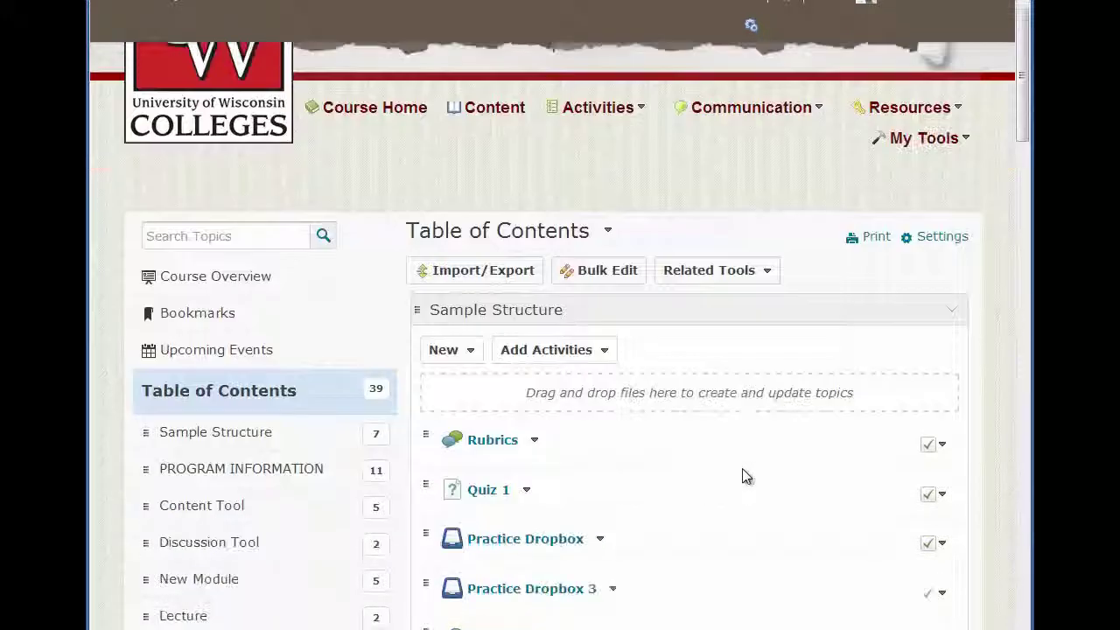
Turn on Bulk Edit for the Table of Contents and examine the editable details of the modules and topics
click(617, 274)
scroll(672, 432, down, 10)
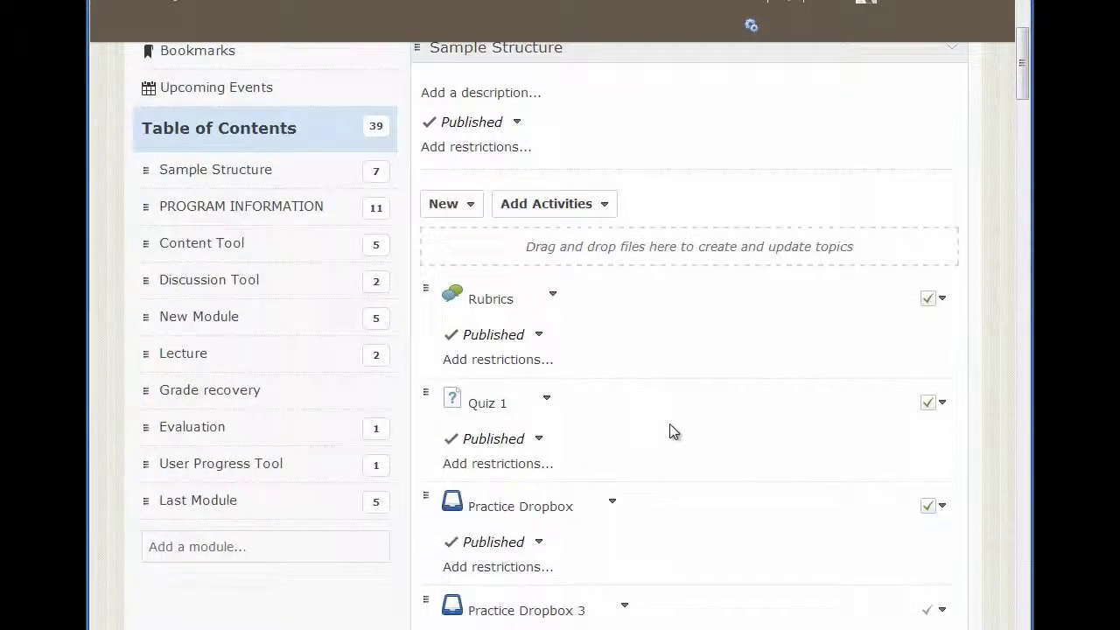
scroll(673, 431, down, 1)
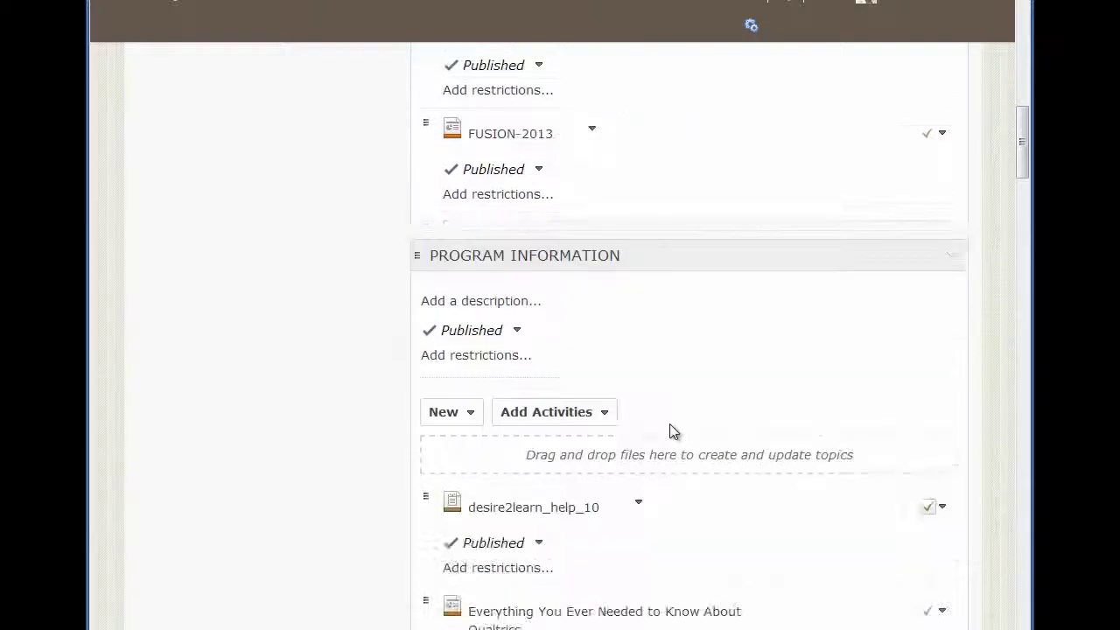
scroll(672, 431, up, 4)
scroll(669, 424, up, 15)
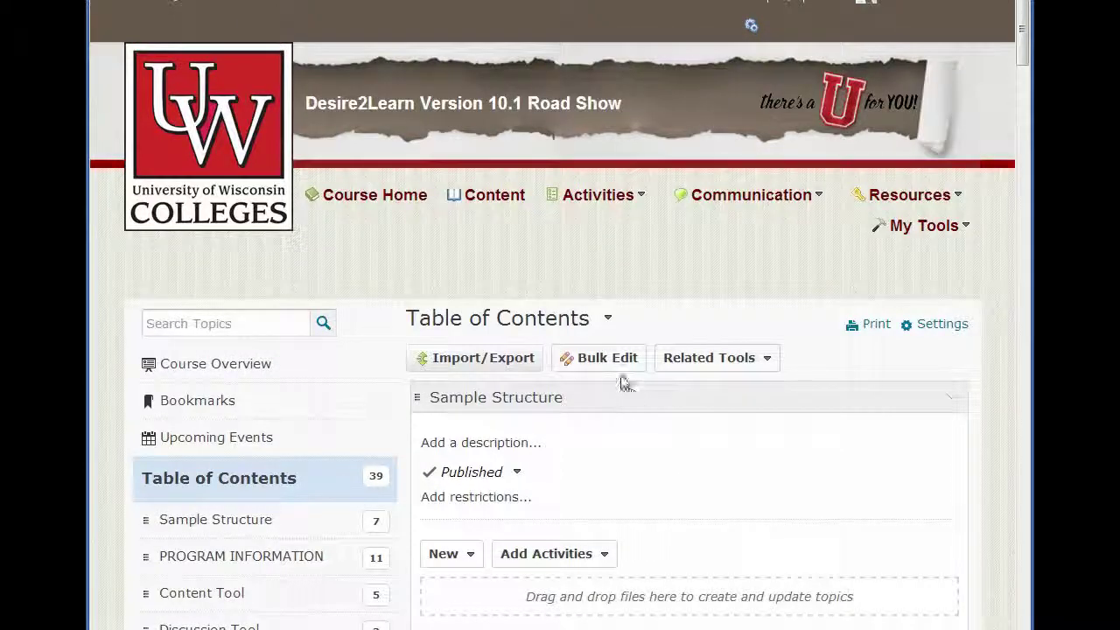
Open the content statistics report among the related tools and examine the visits recorded for each topic
click(768, 364)
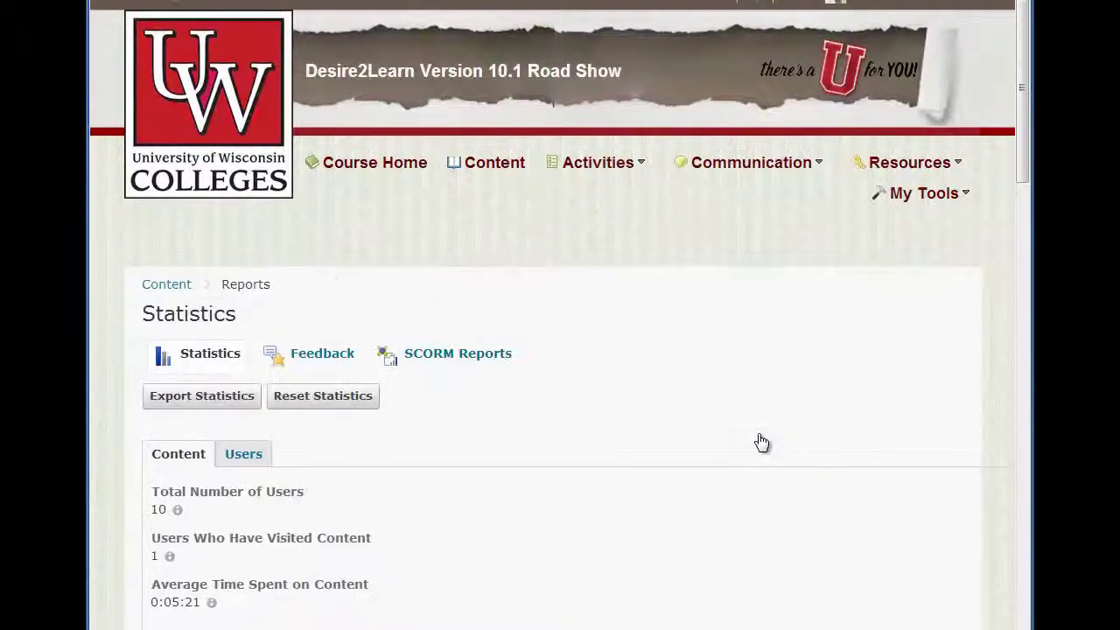
scroll(759, 437, down, 3)
scroll(758, 440, down, 5)
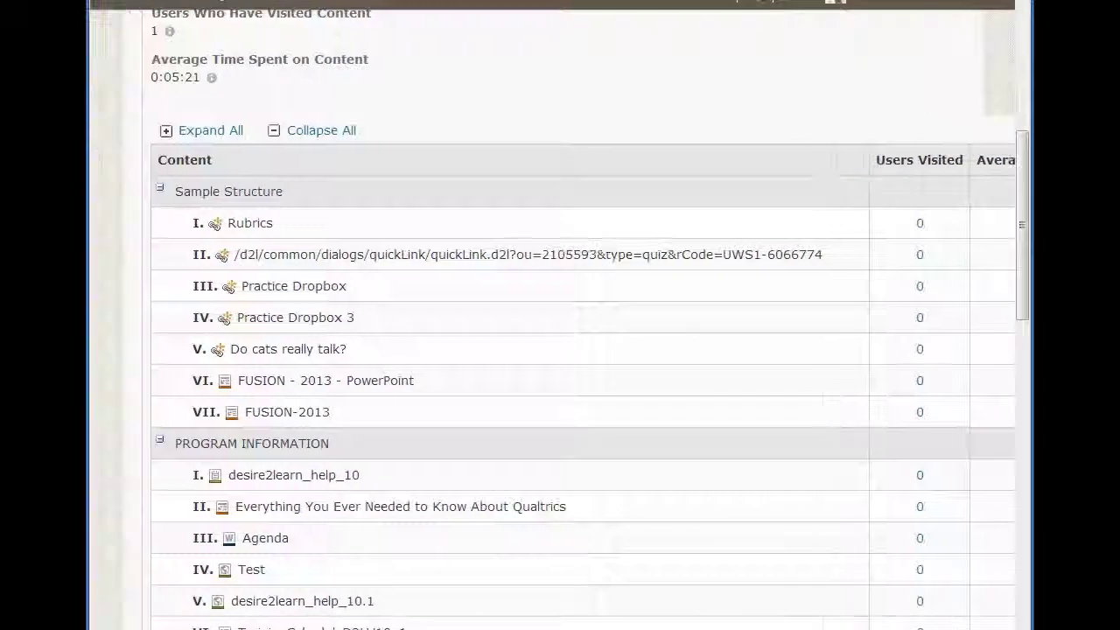
scroll(477, 283, up, 5)
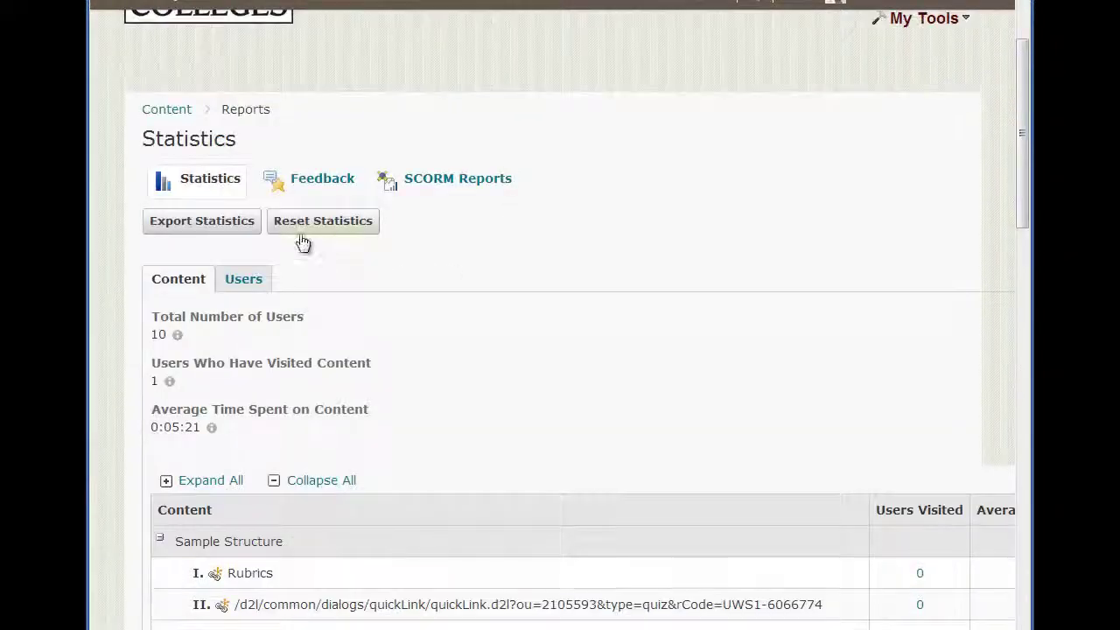
Show the content statistics by user, then return to the Table of Contents
click(248, 280)
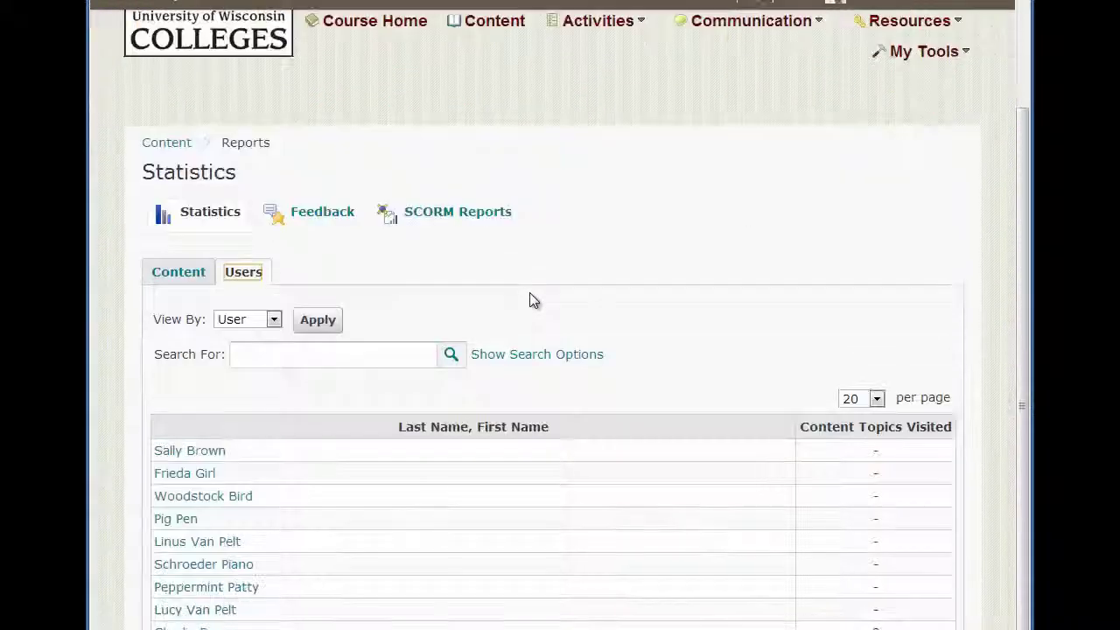
scroll(533, 300, up, 1)
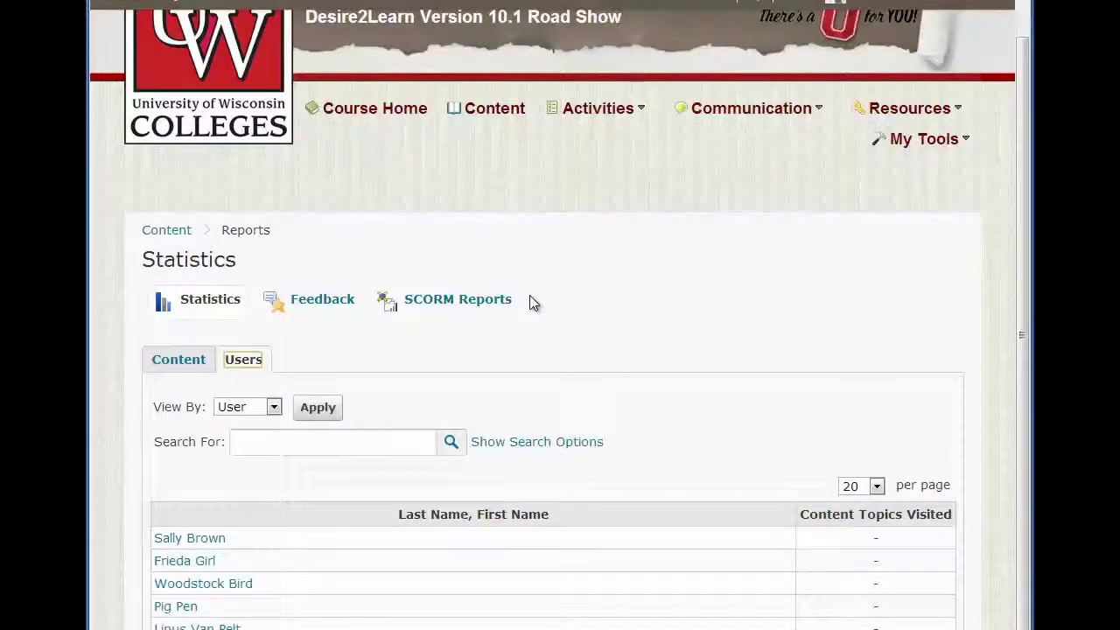
scroll(528, 306, up, 1)
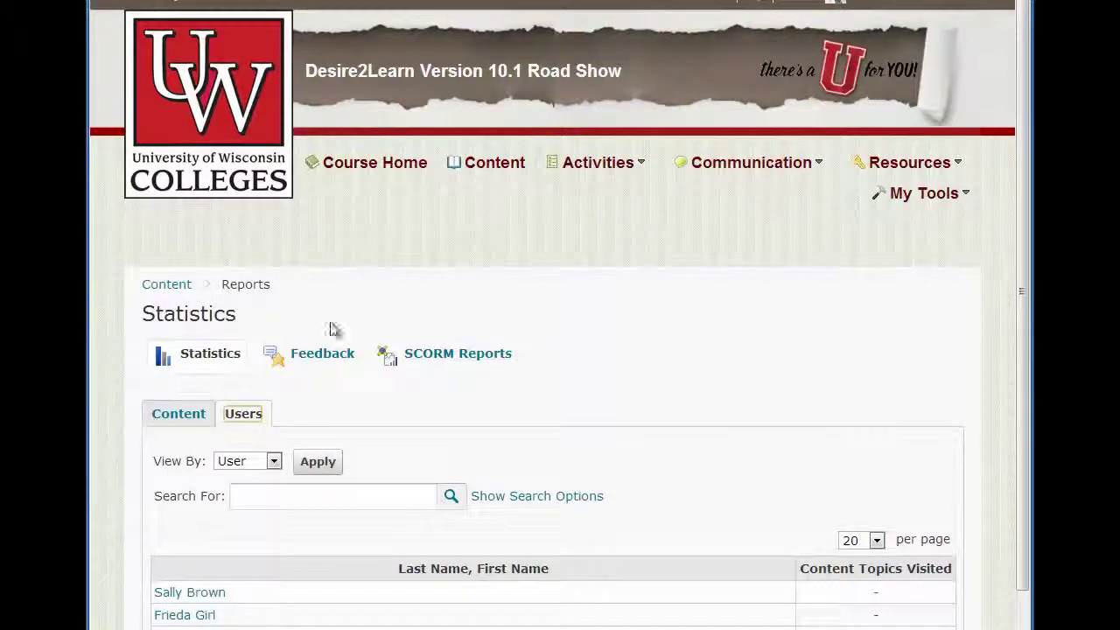
click(155, 292)
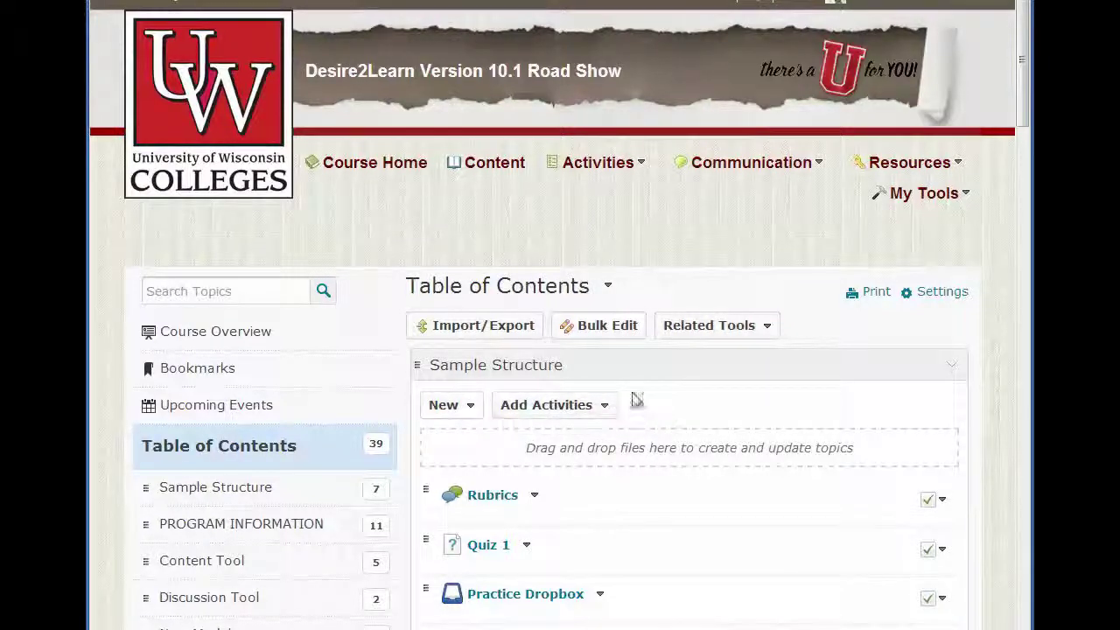
Add a new module named Module 7 to the course's Table of Contents
scroll(802, 417, down, 1)
scroll(800, 415, down, 3)
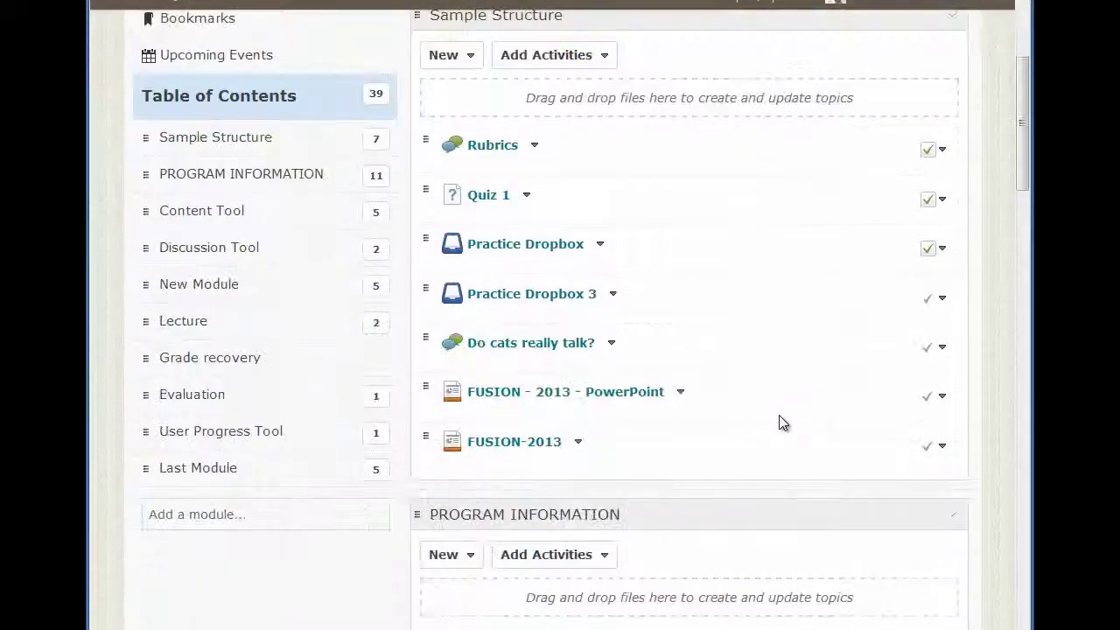
click(207, 512)
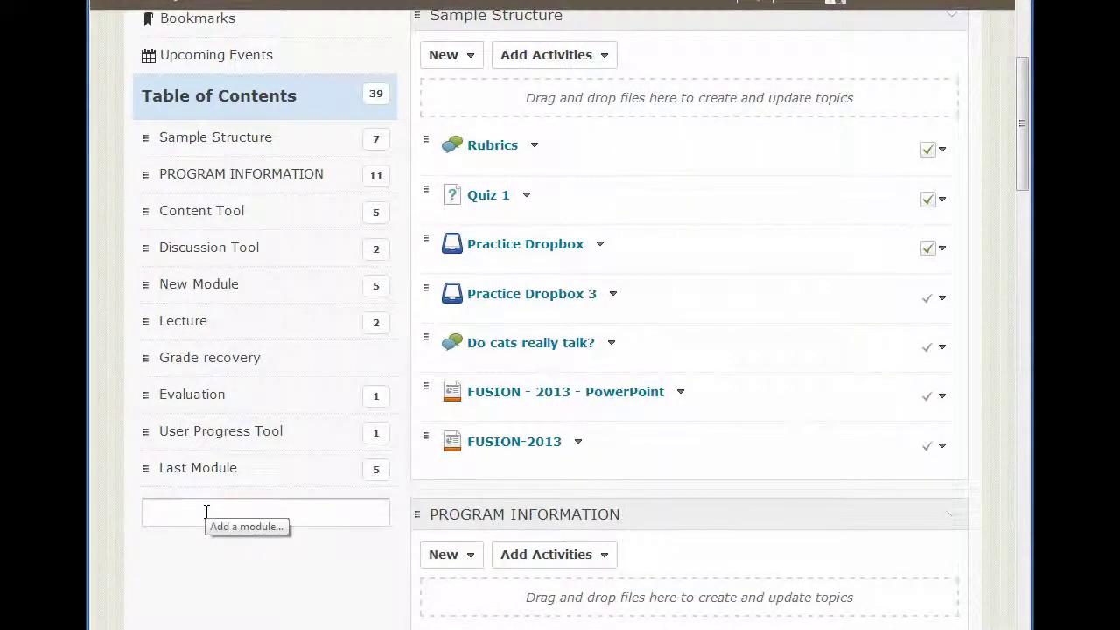
text(Module 7)
key(Return)
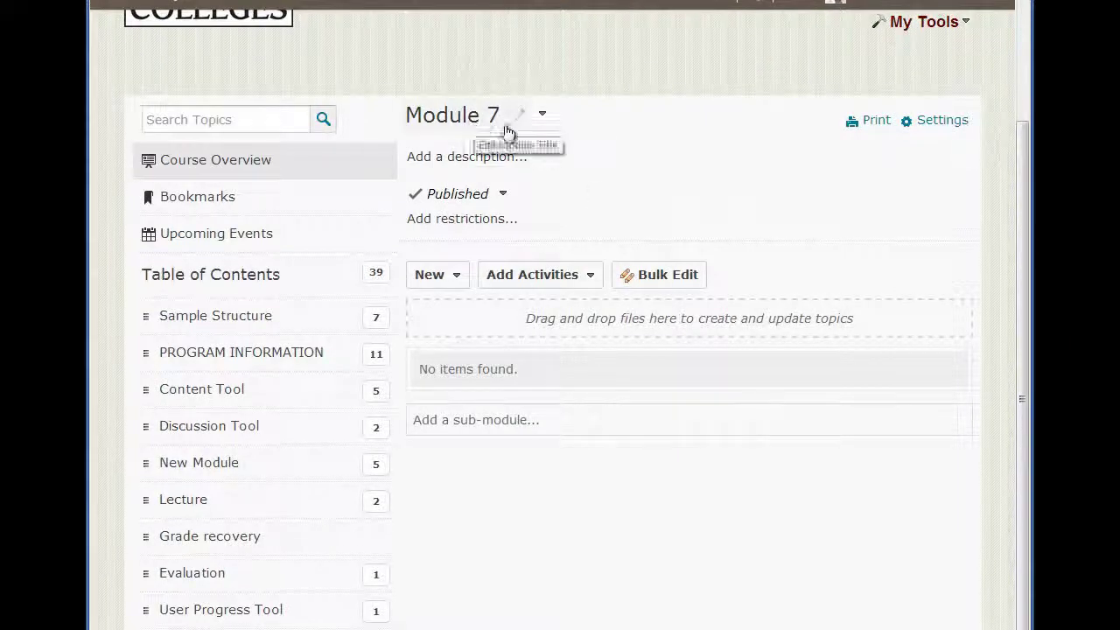
Review the new content types for Module 7 and insert the existing Mobile Learning discussion topic as an activity
click(456, 276)
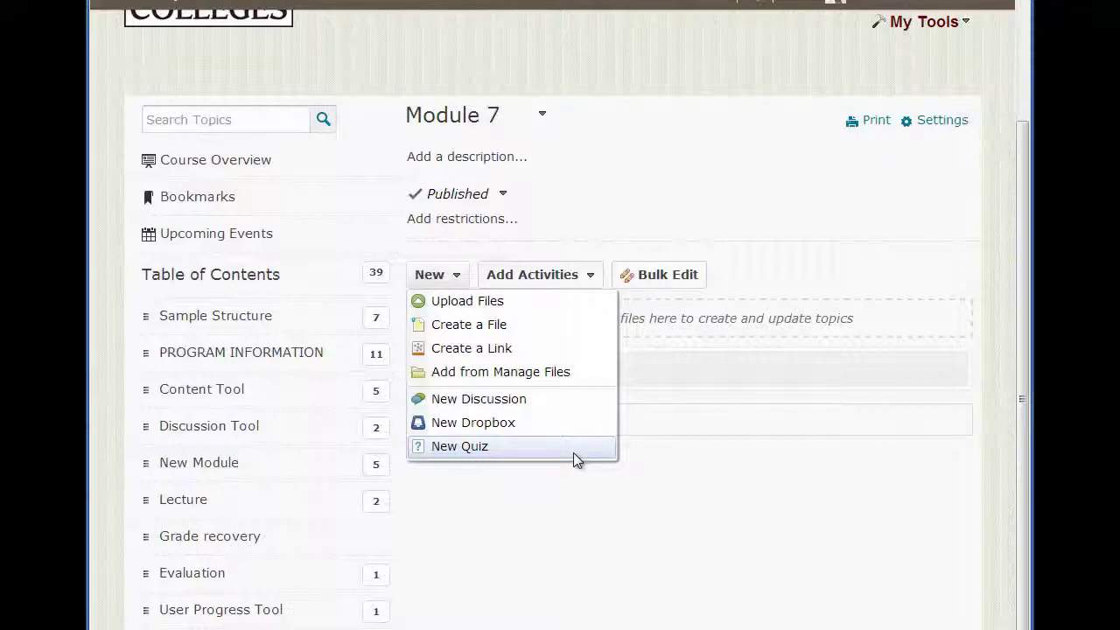
click(577, 538)
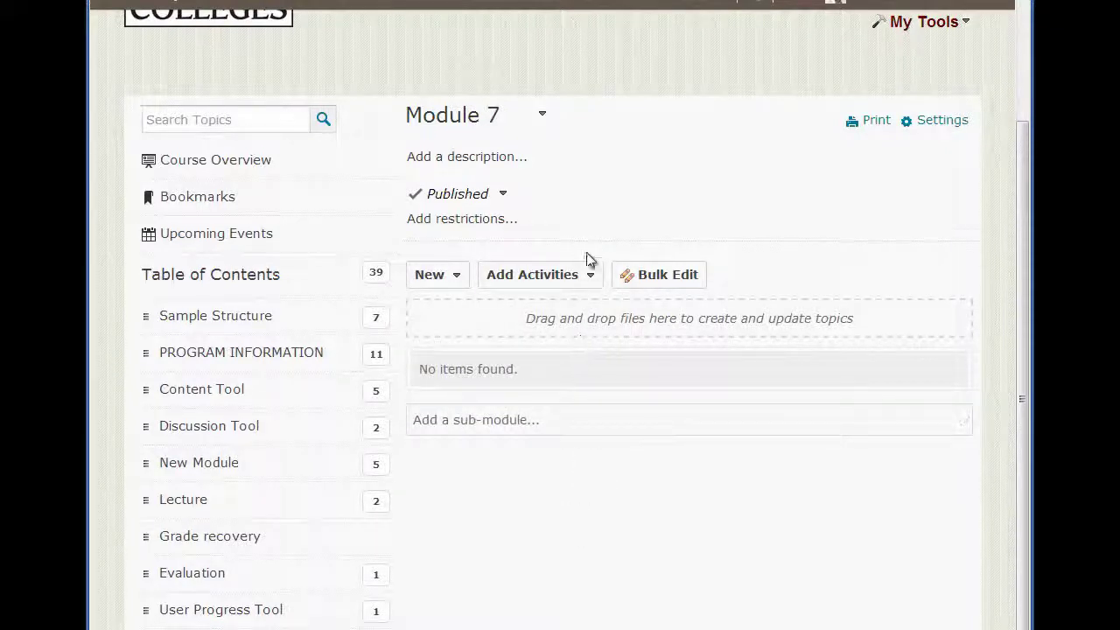
click(590, 275)
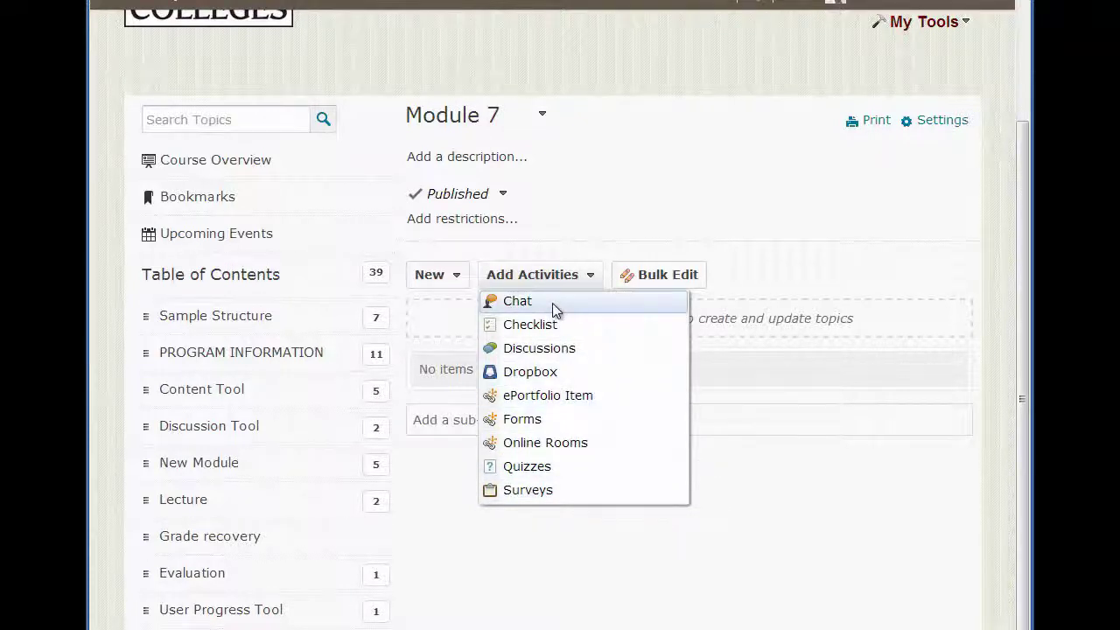
click(565, 348)
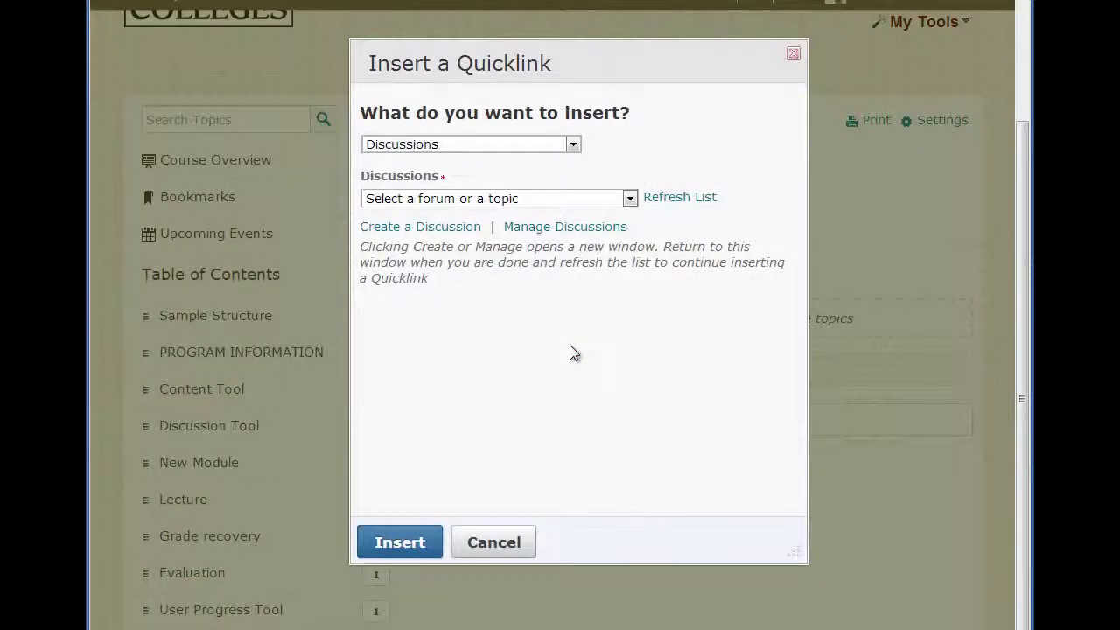
click(508, 200)
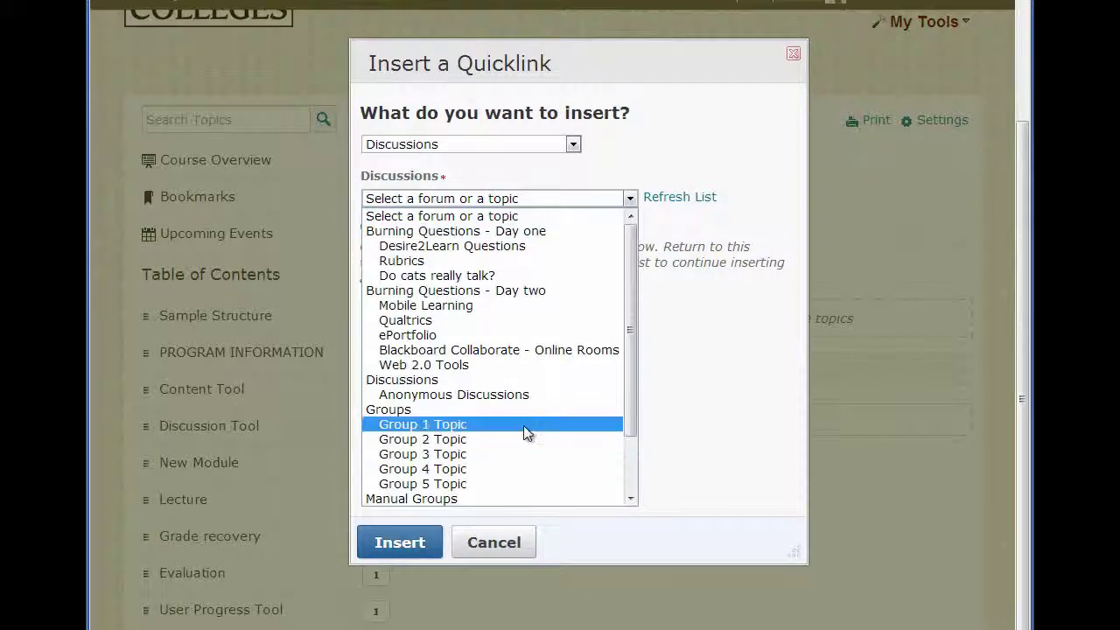
click(447, 305)
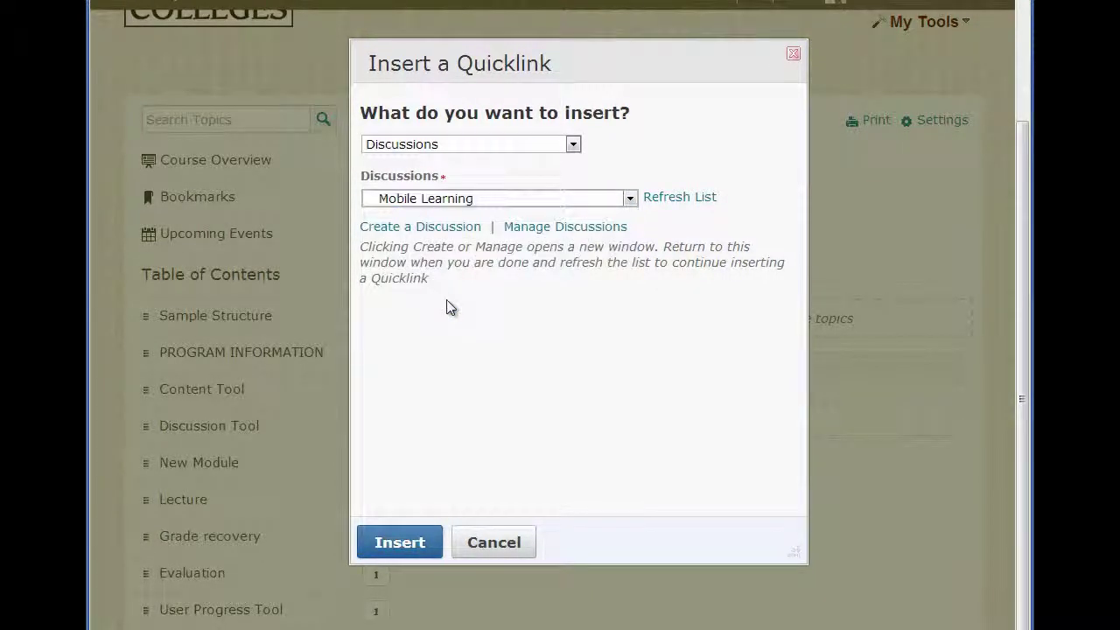
click(378, 544)
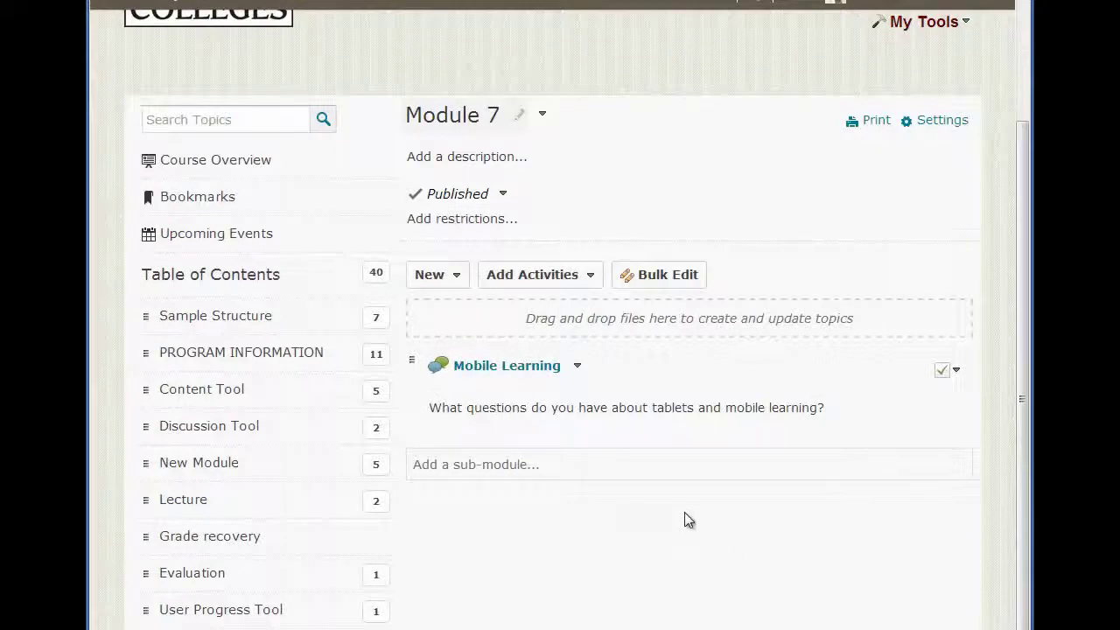
Remove the Mobile Learning topic from Module 7 while keeping all associated files and activities
click(576, 368)
click(614, 442)
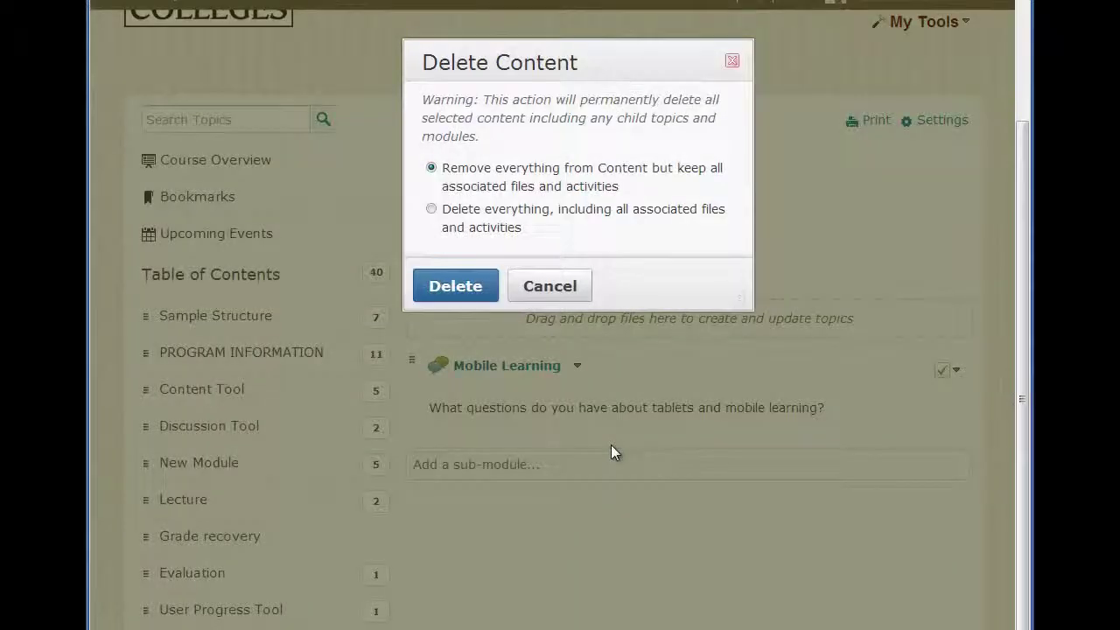
click(457, 286)
Open the form for creating a discussion in Module 7, review the selectable forums and return without saving
click(460, 283)
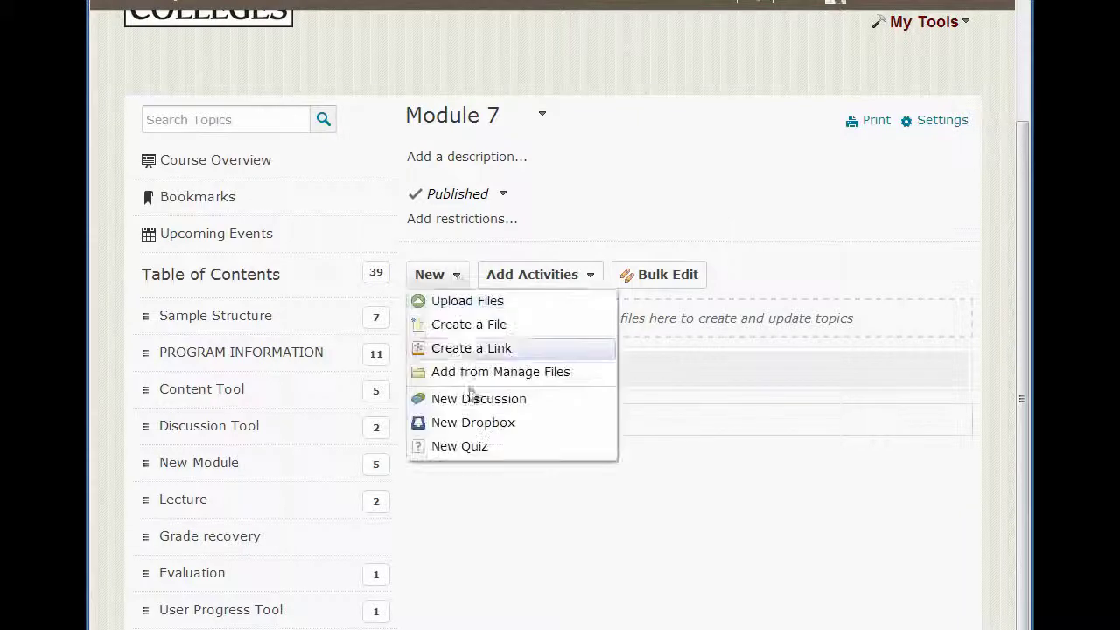
click(491, 401)
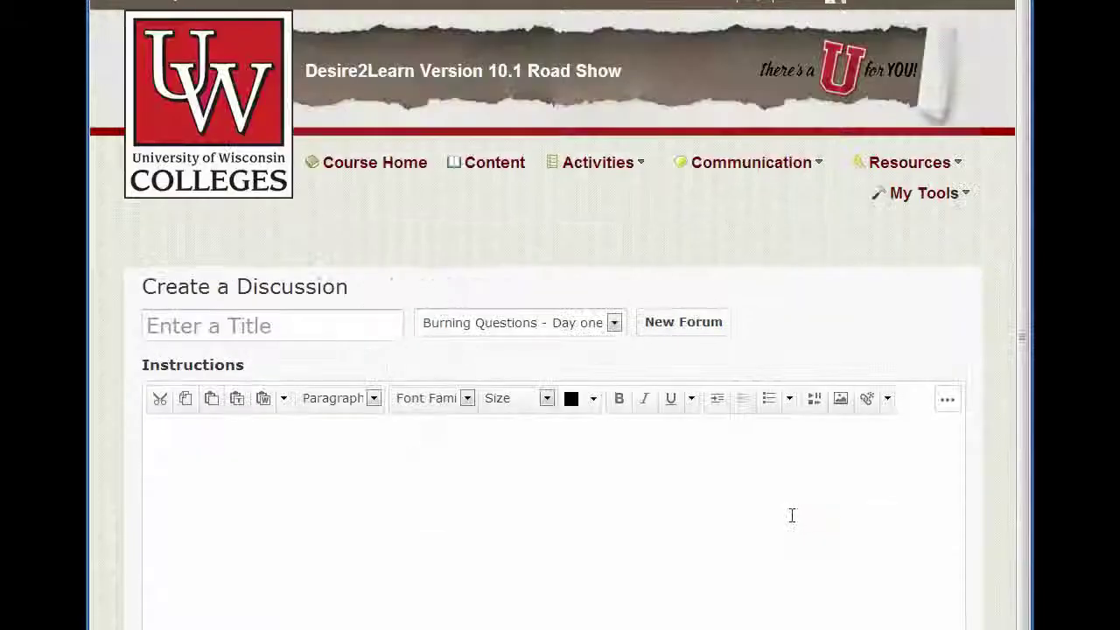
scroll(414, 519, down, 1)
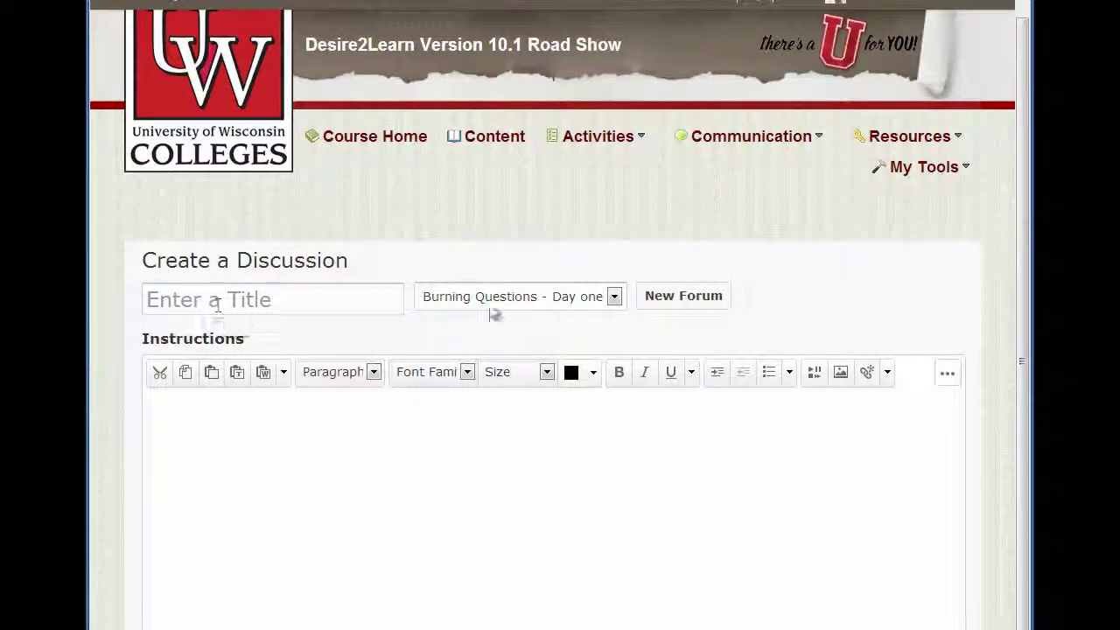
click(616, 299)
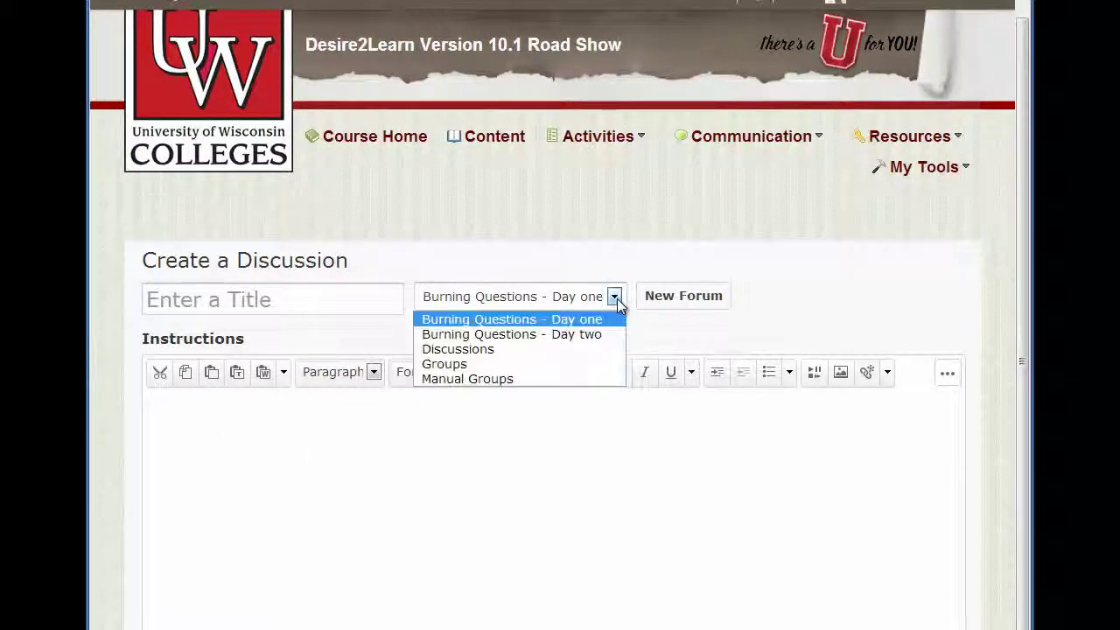
click(617, 299)
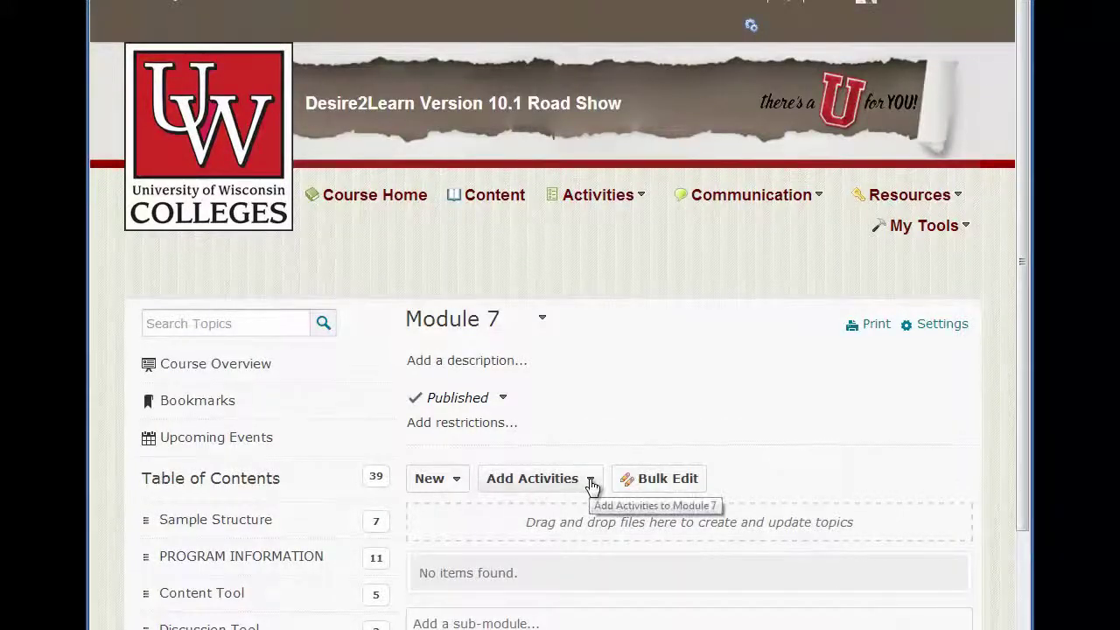
Check which kinds of new files, links and activities can be created in Module 7
scroll(782, 425, down, 1)
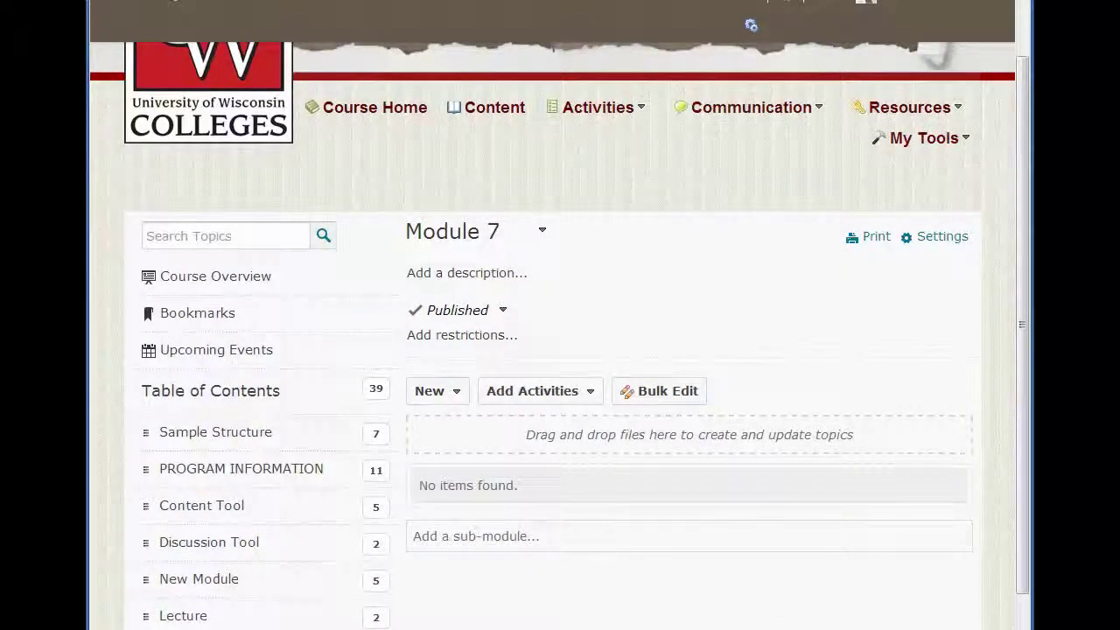
click(457, 396)
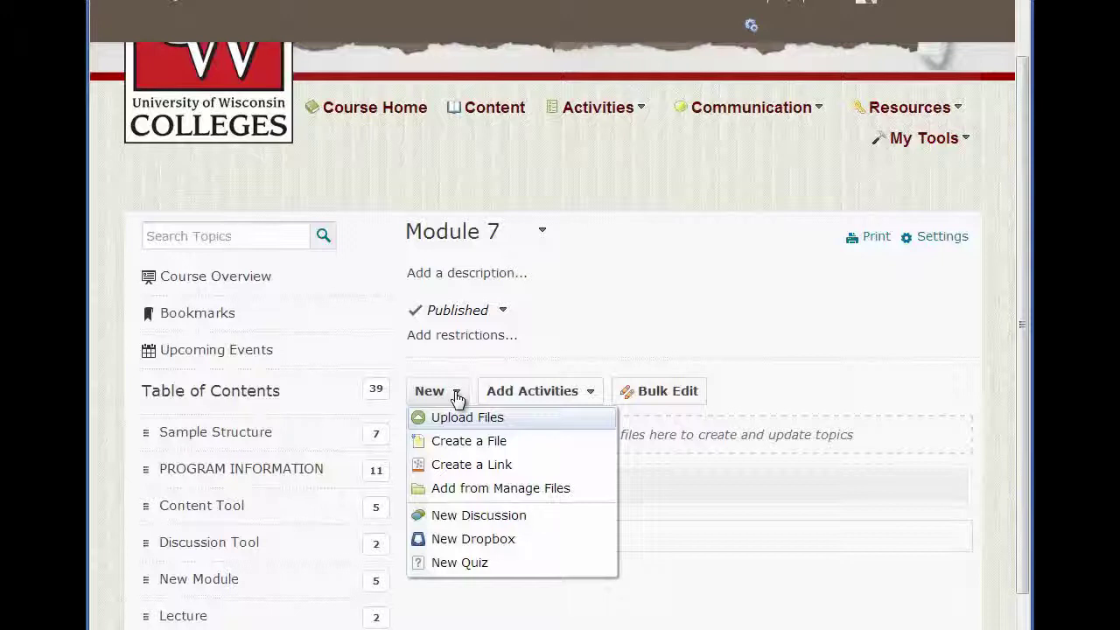
click(578, 614)
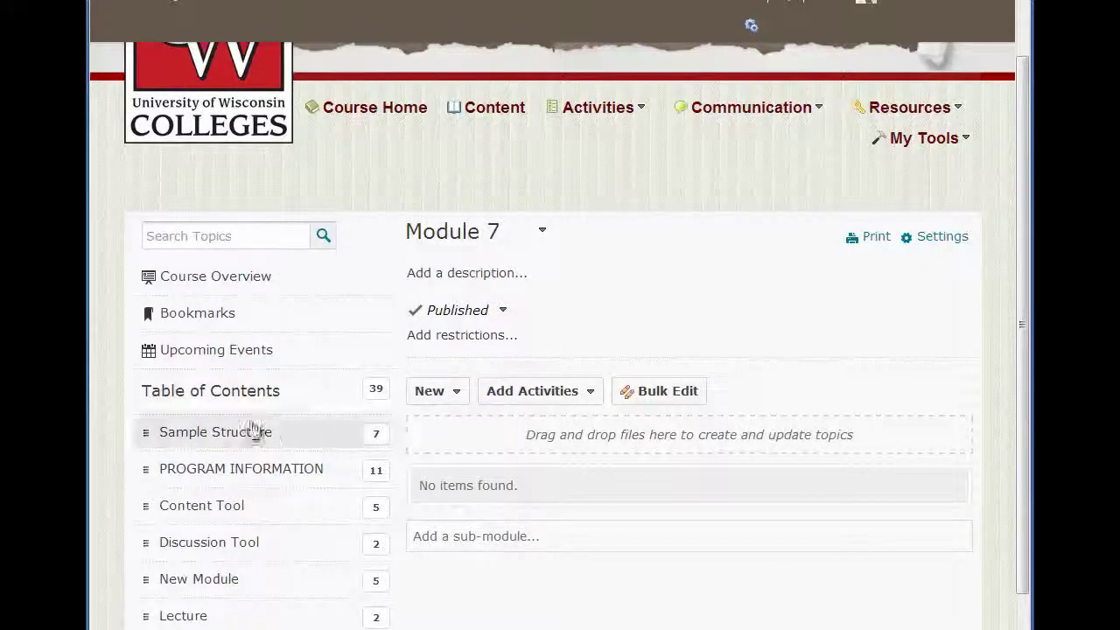
Add the LibraryChatFlowChart Word document to Module 7 as a topic and check its completion tracking options
drag(90, 455, 575, 429)
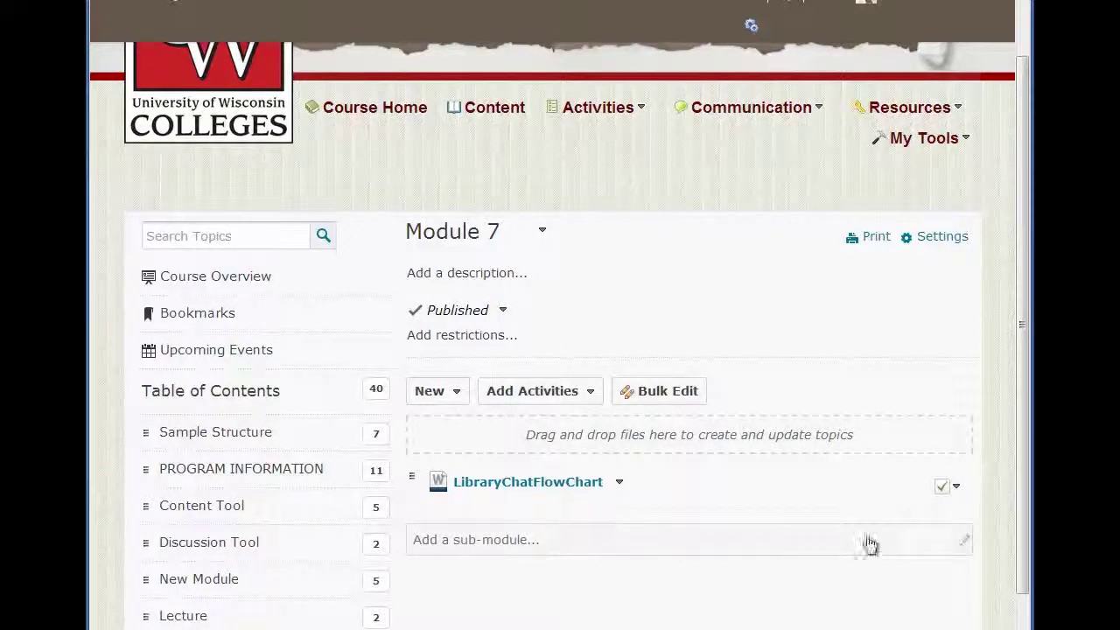
click(956, 490)
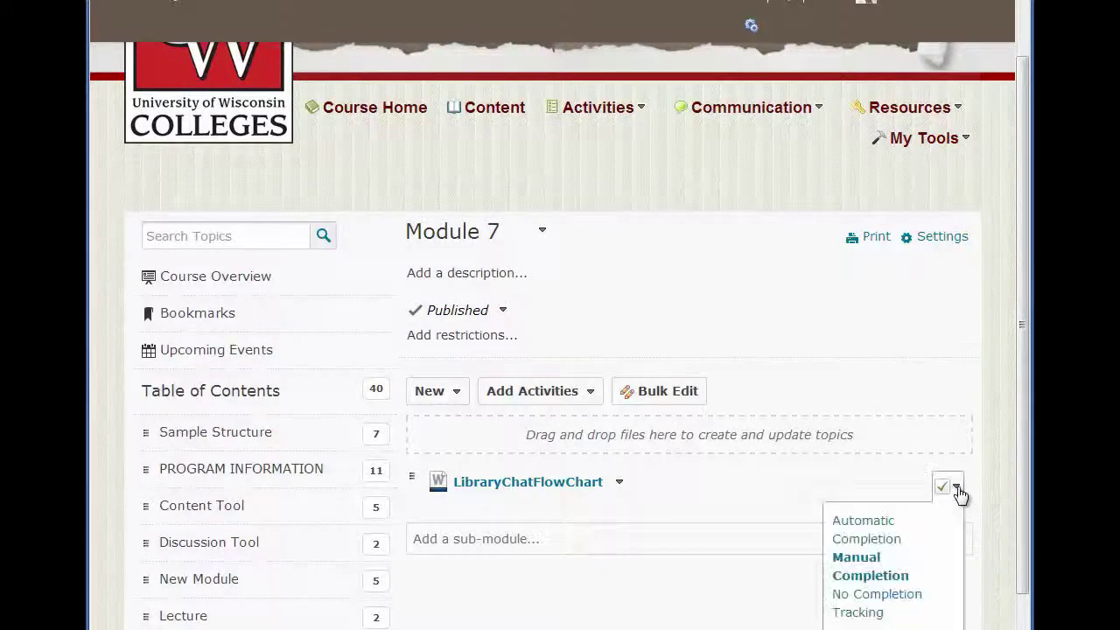
click(944, 567)
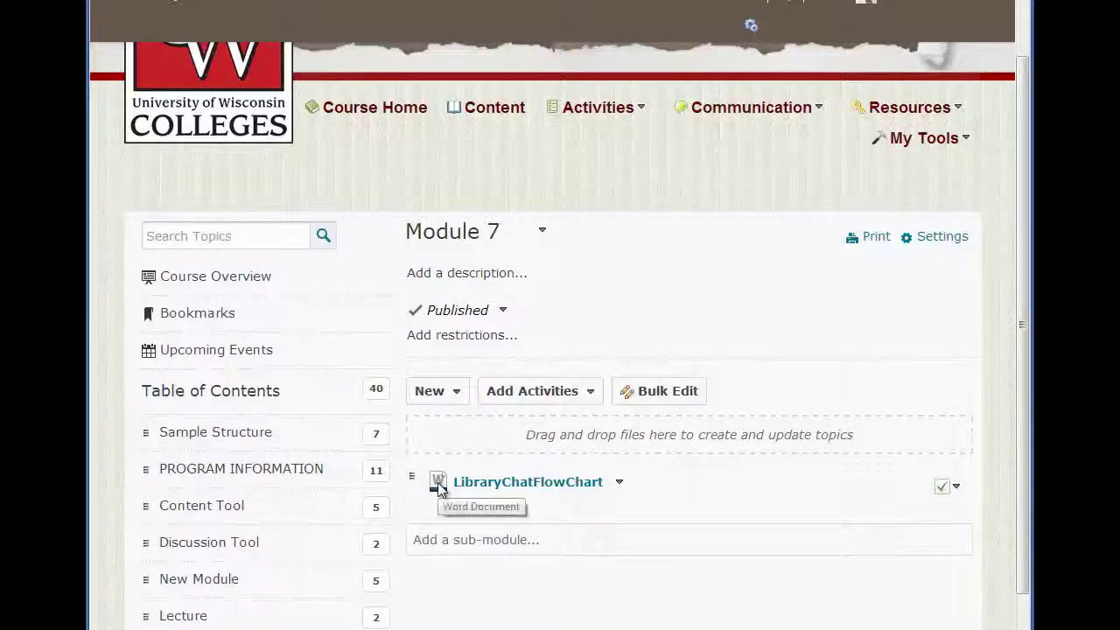
Preview the LibraryChatFlowChart document and its topic settings, and return to Module 7
click(501, 482)
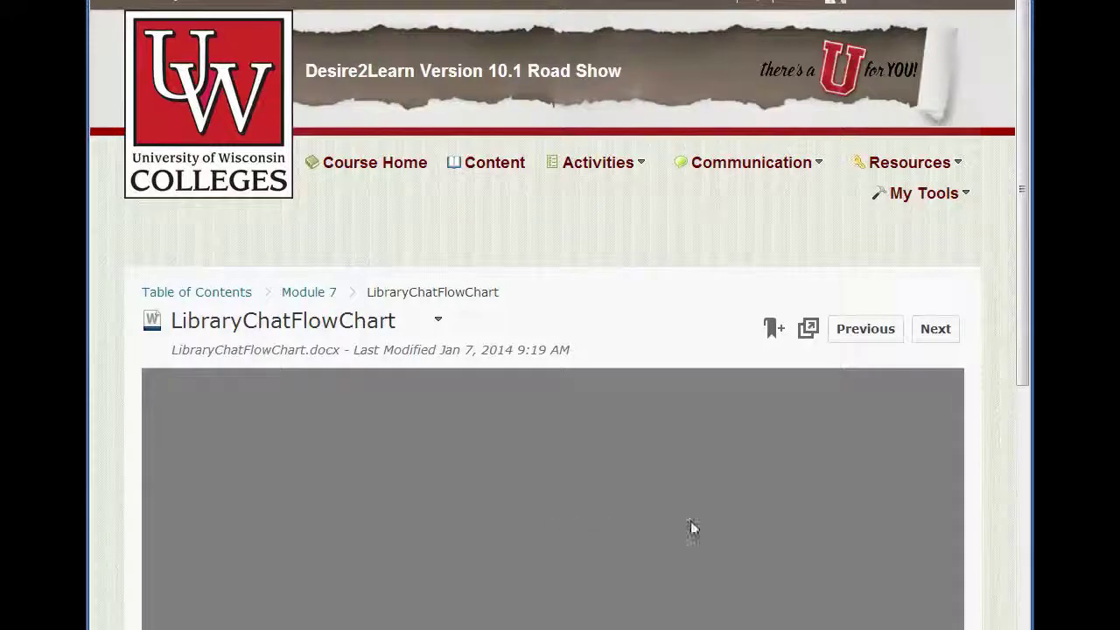
scroll(796, 551, down, 10)
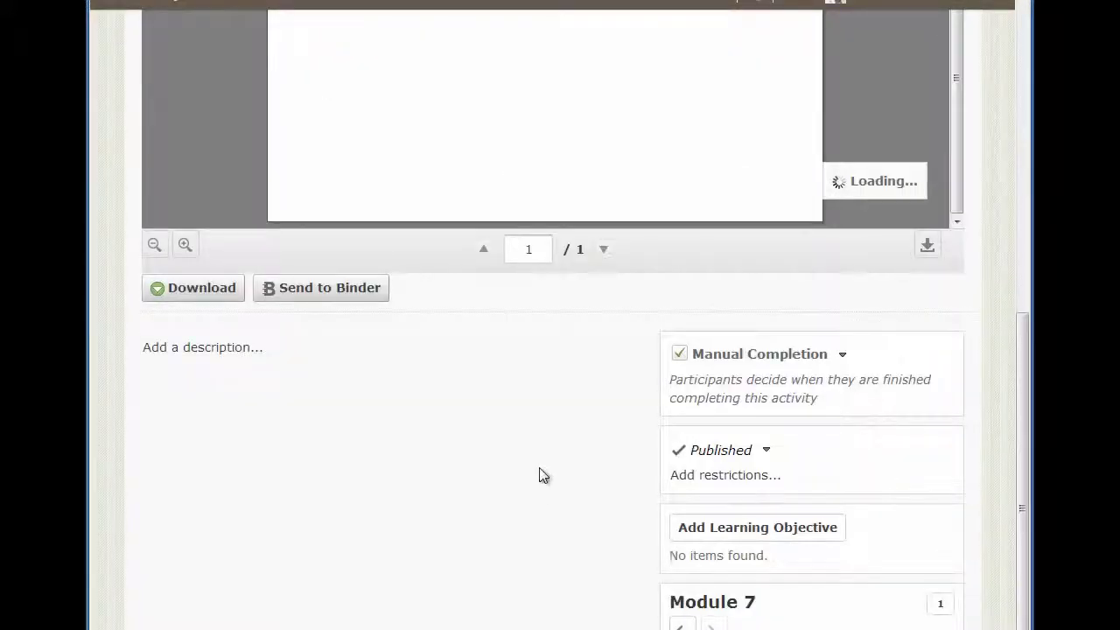
scroll(543, 477, up, 1)
scroll(587, 175, down, 10)
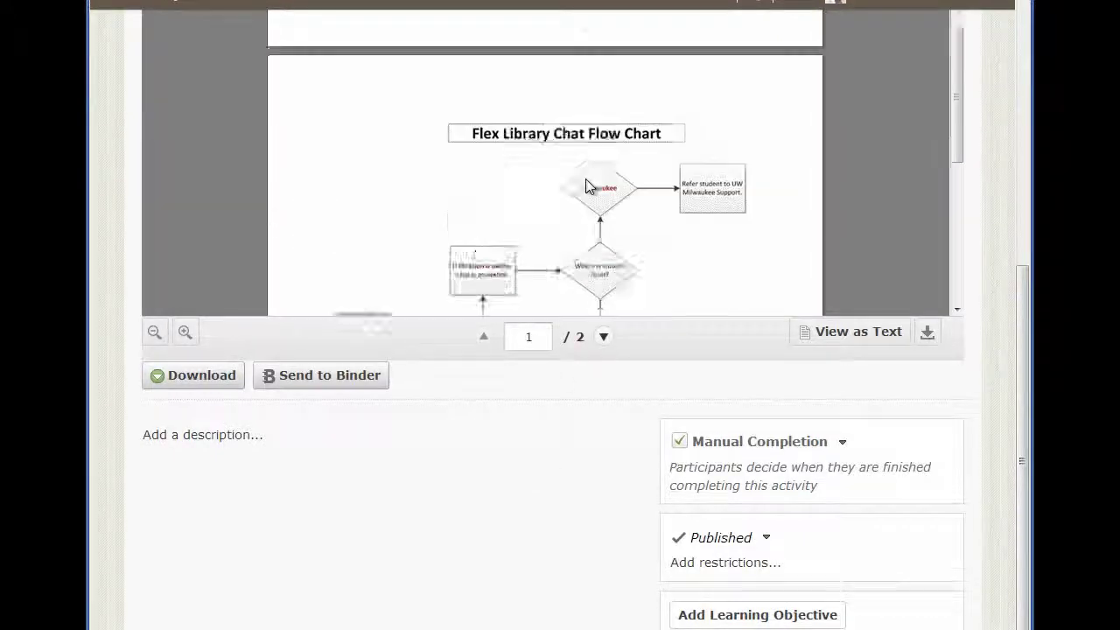
scroll(585, 180, up, 10)
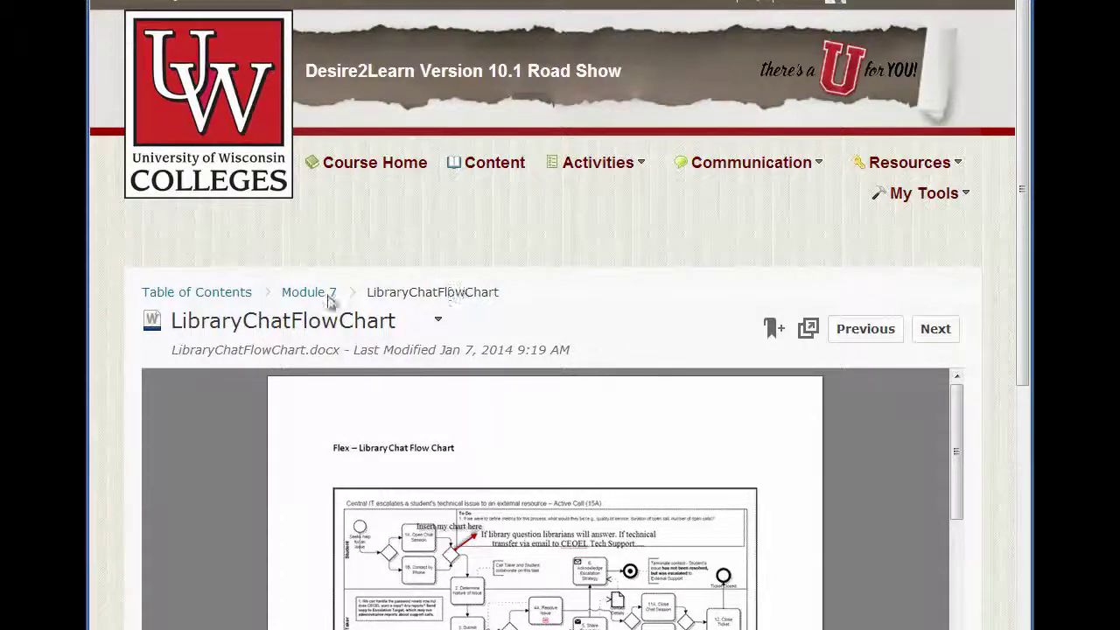
click(295, 298)
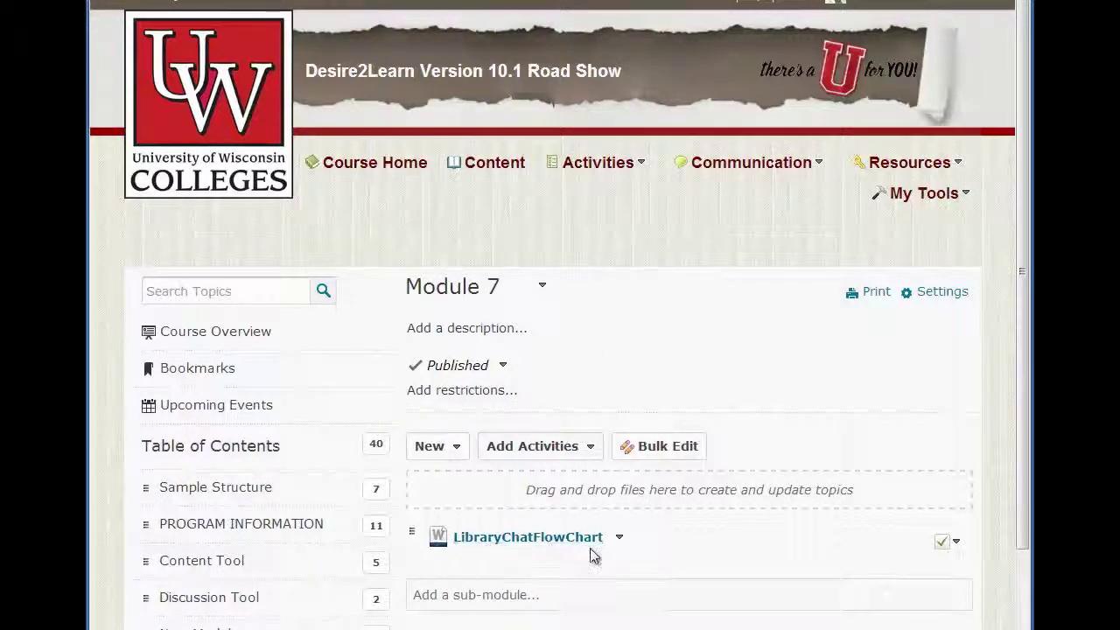
Open the Rubrics discussion topic in Sample Structure, view its discussion threads and return to the content
click(234, 493)
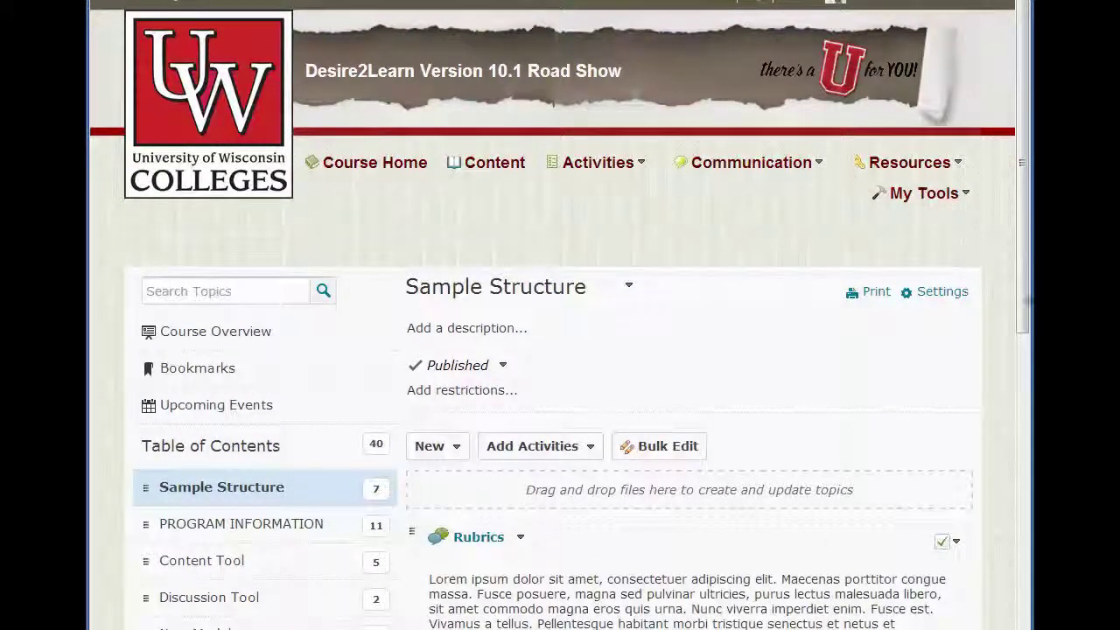
drag(1024, 320, 1025, 549)
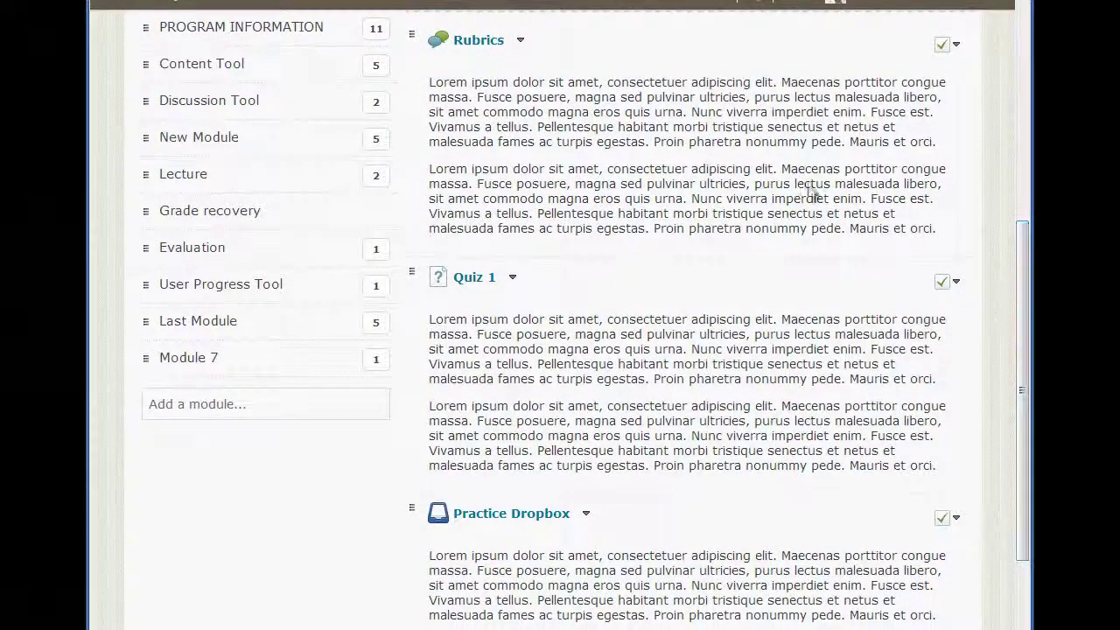
click(477, 43)
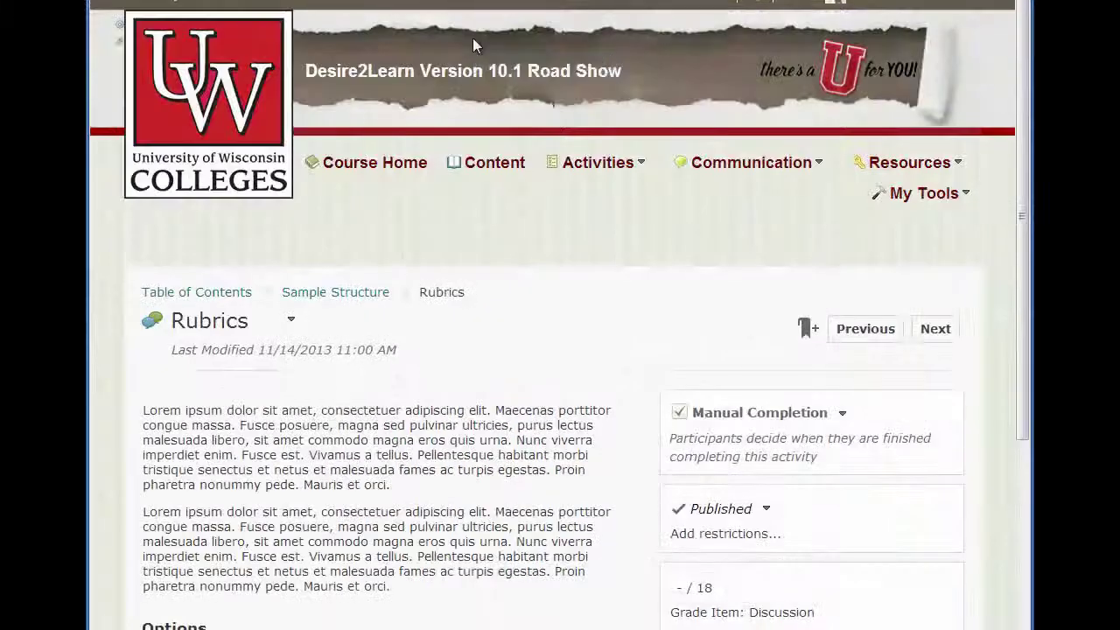
scroll(565, 368, down, 1)
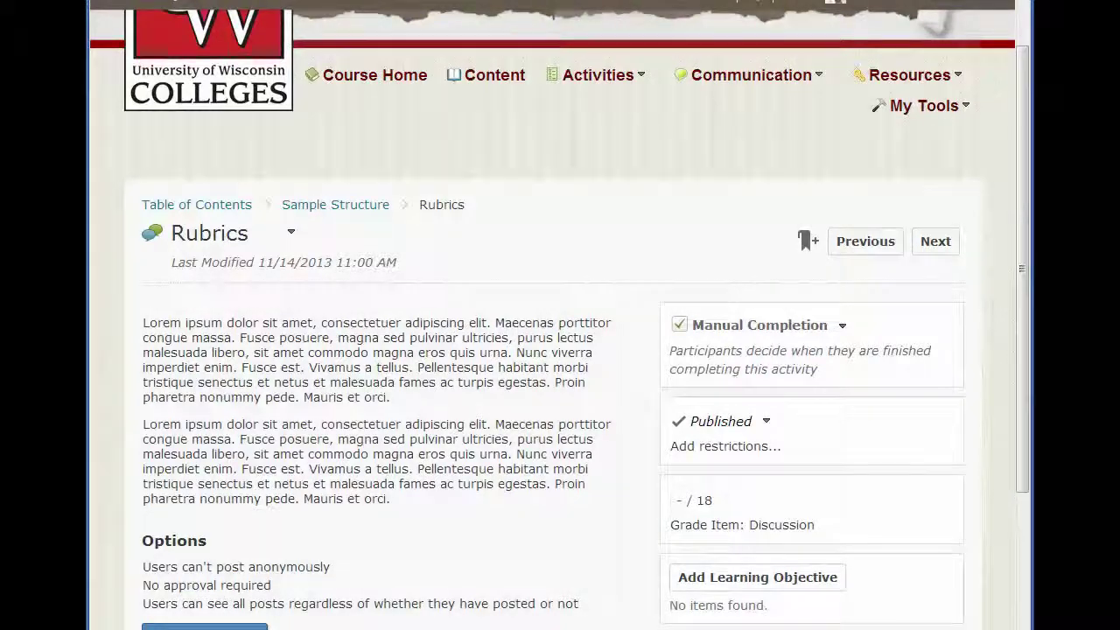
click(206, 626)
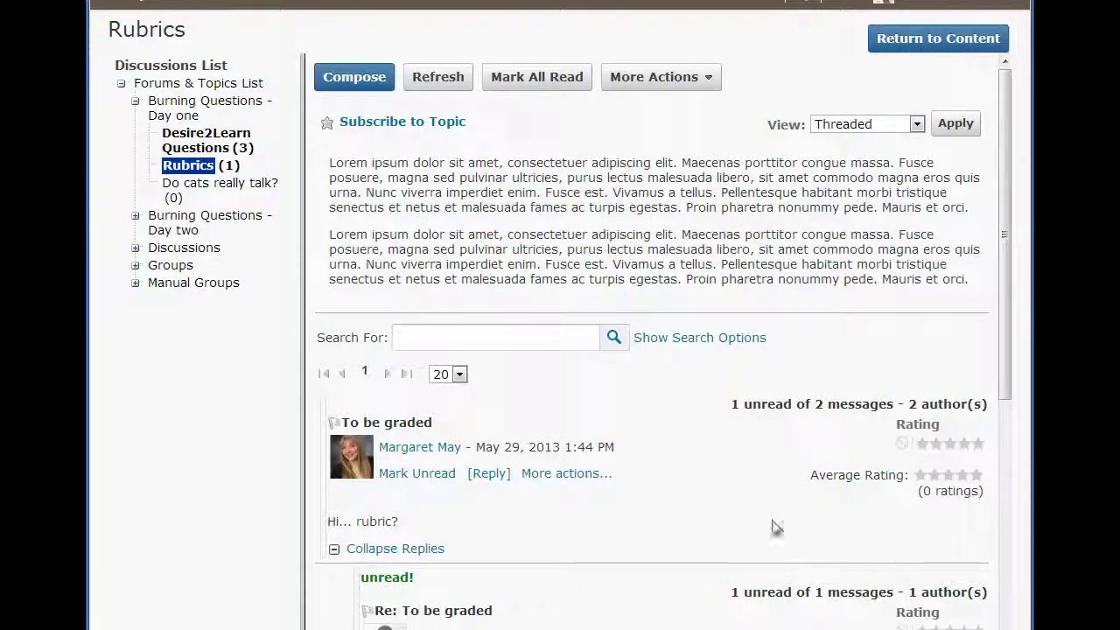
click(904, 42)
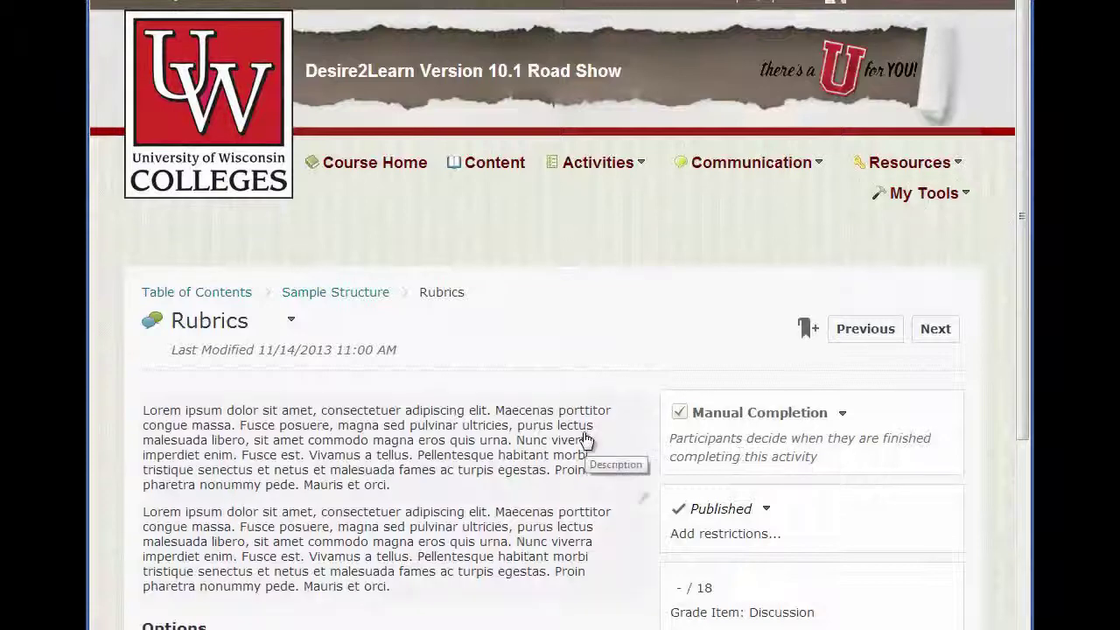
Review the Rubrics topic's completion tracking options, editable description, grade item and the list of sibling topics in Sample Structure
scroll(585, 438, down, 2)
click(831, 252)
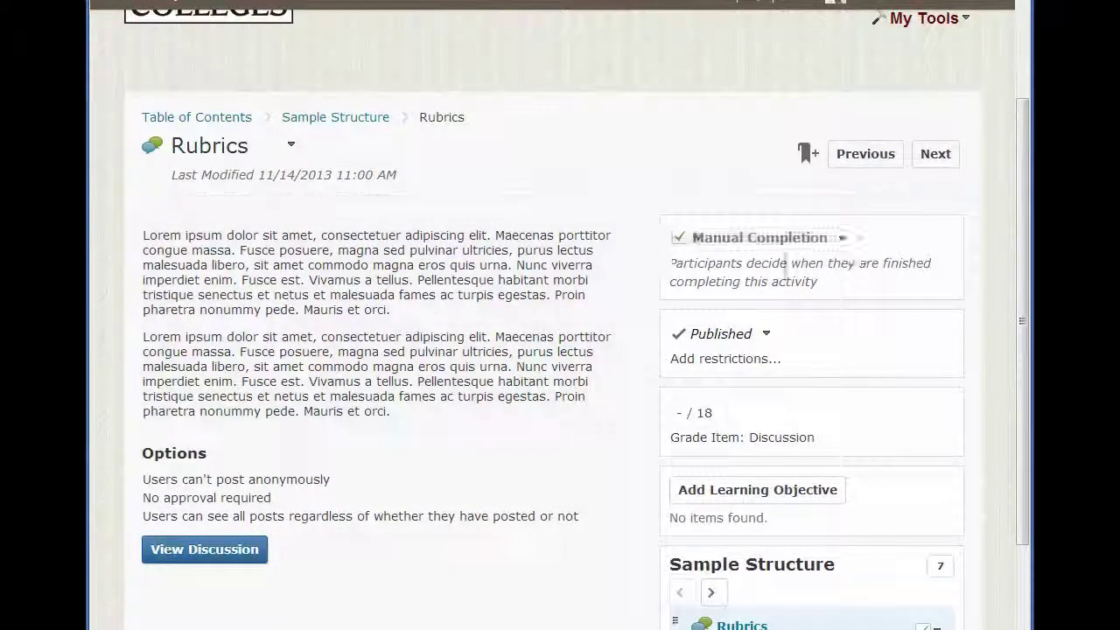
click(681, 242)
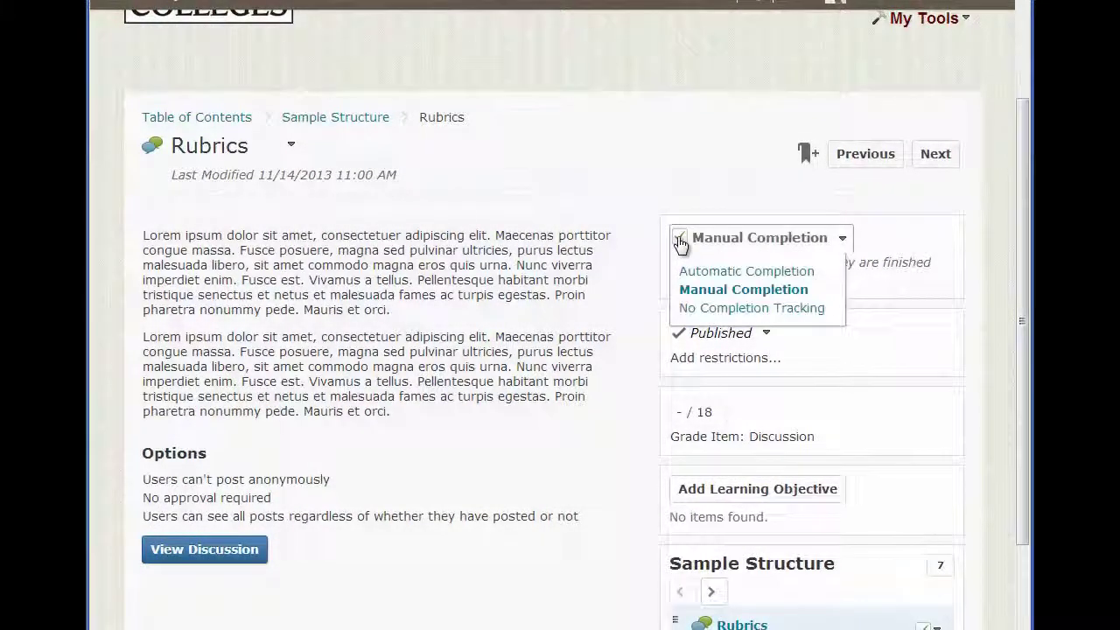
click(581, 269)
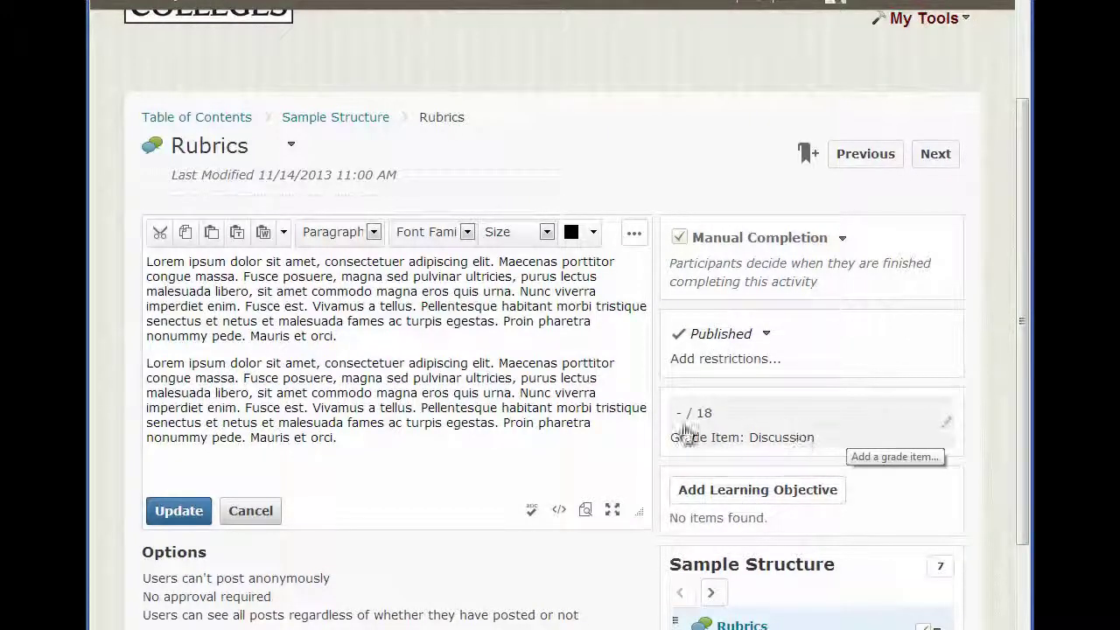
scroll(885, 494, down, 2)
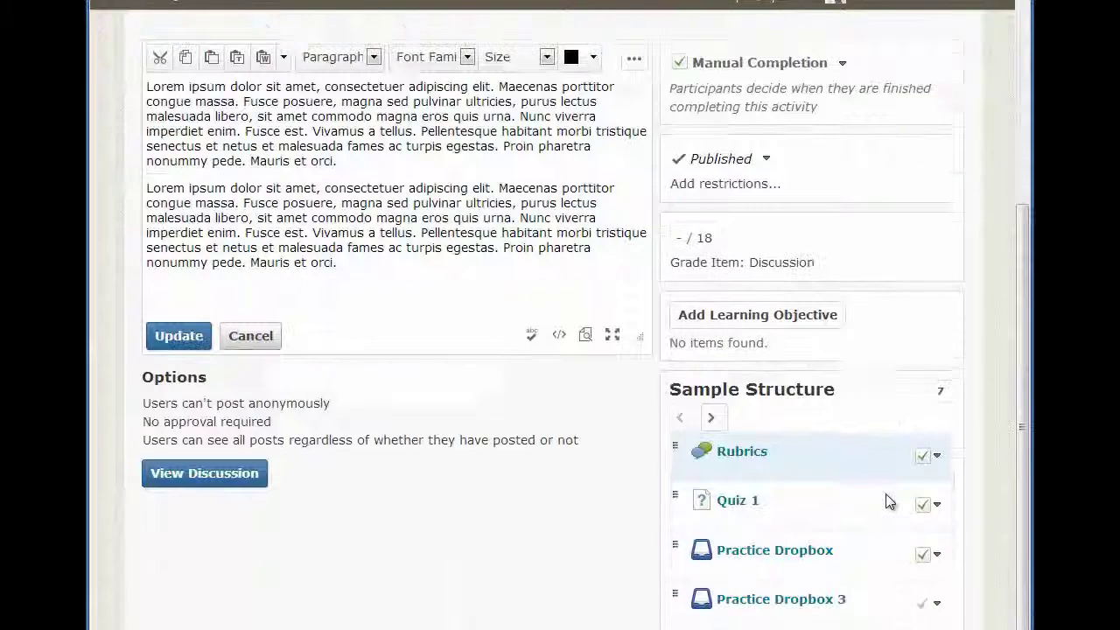
scroll(889, 500, down, 1)
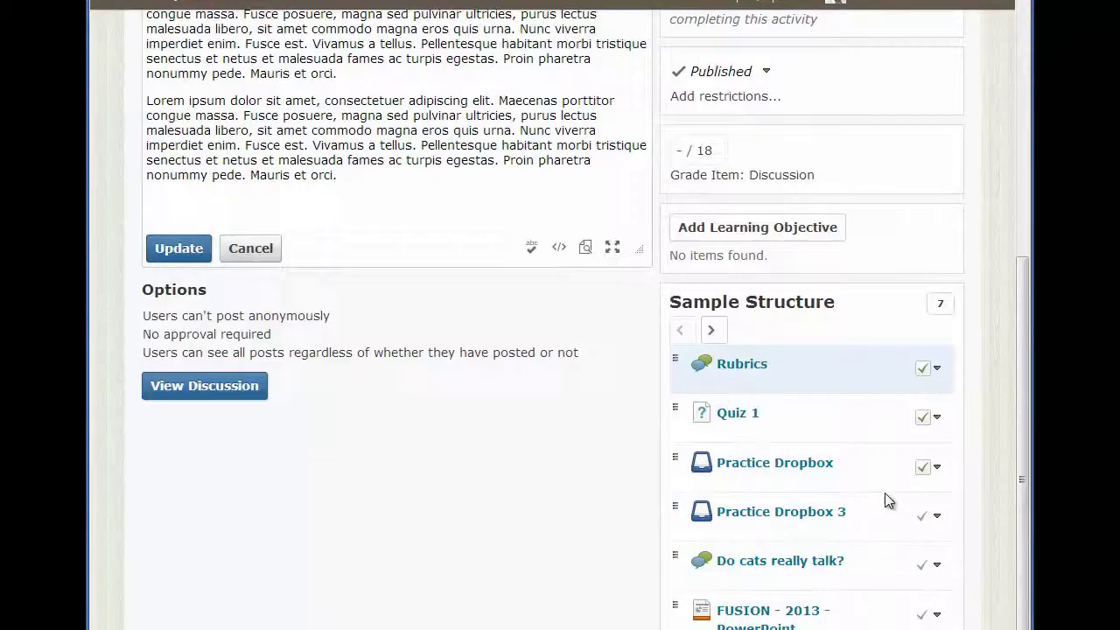
Open Quiz 1 from Sample Structure and review its description, options, grade item and results sections
click(738, 417)
scroll(507, 446, down, 3)
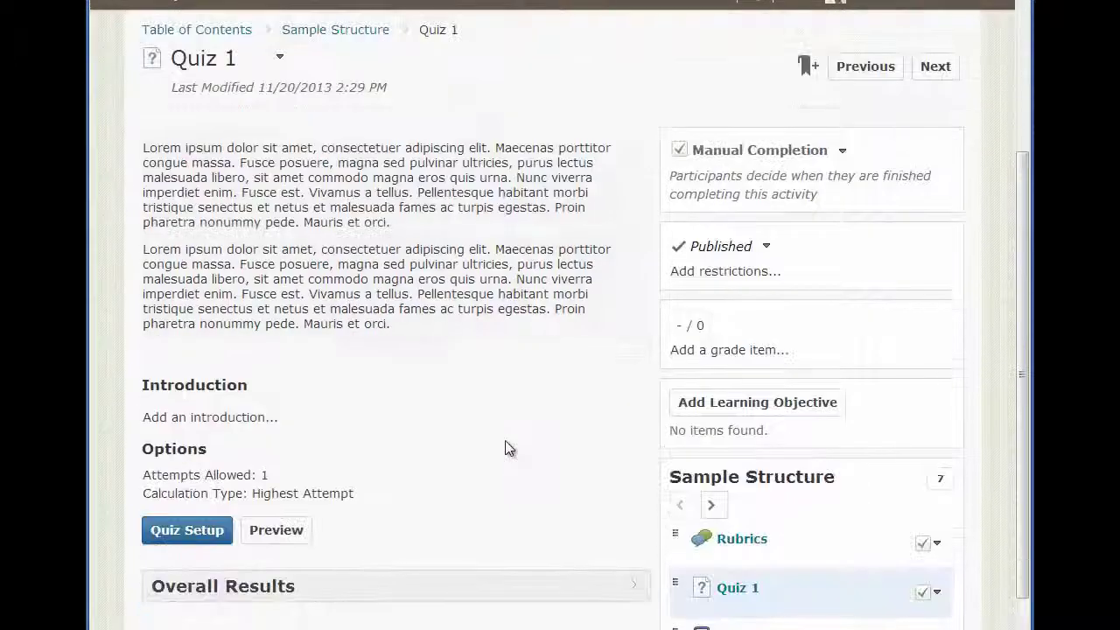
scroll(508, 446, down, 1)
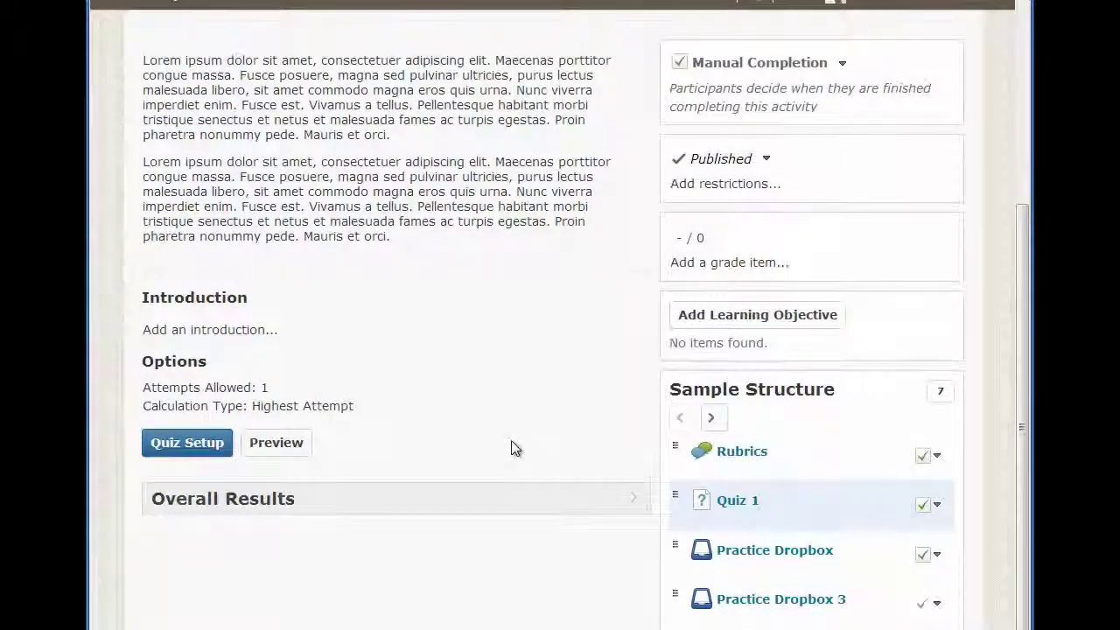
scroll(515, 445, down, 1)
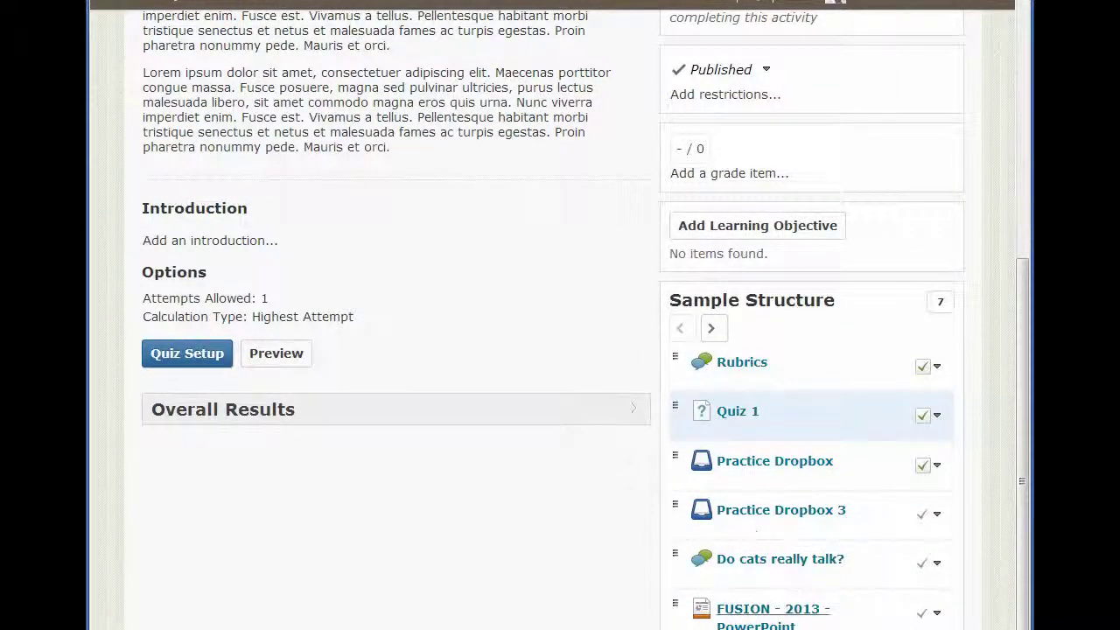
scroll(596, 363, up, 5)
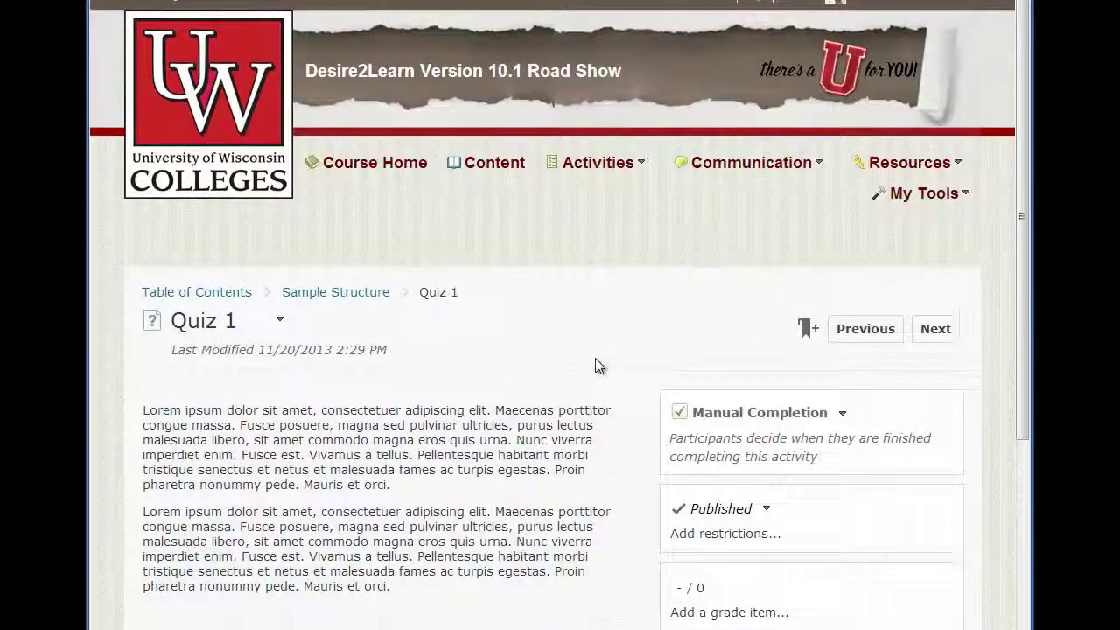
Impersonate the first participant in the Classlist and confirm suspending the current session
click(925, 193)
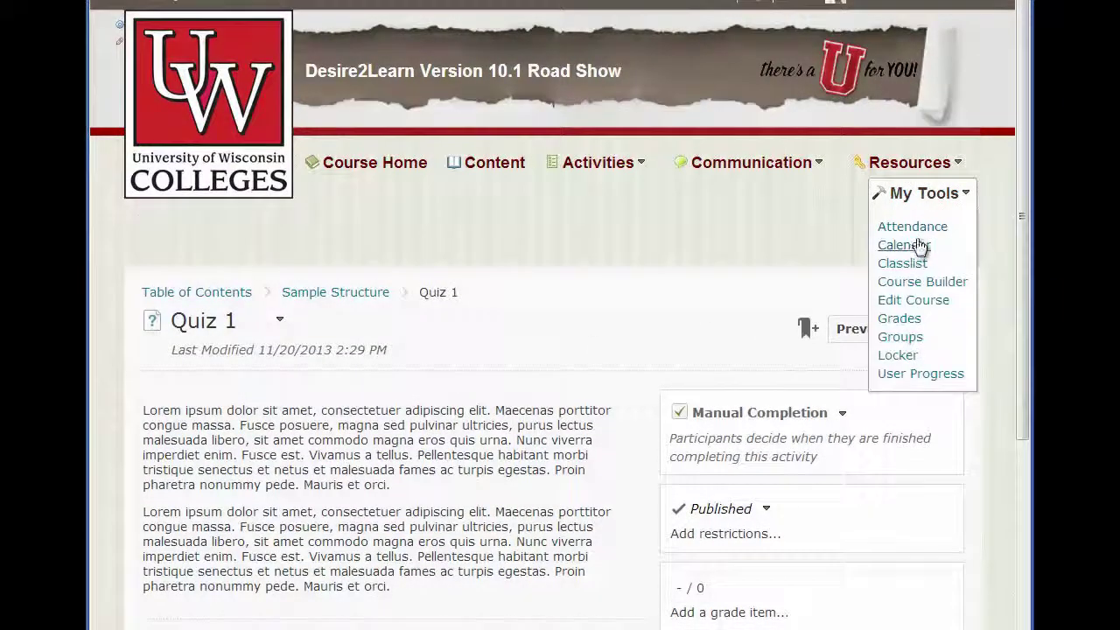
click(903, 263)
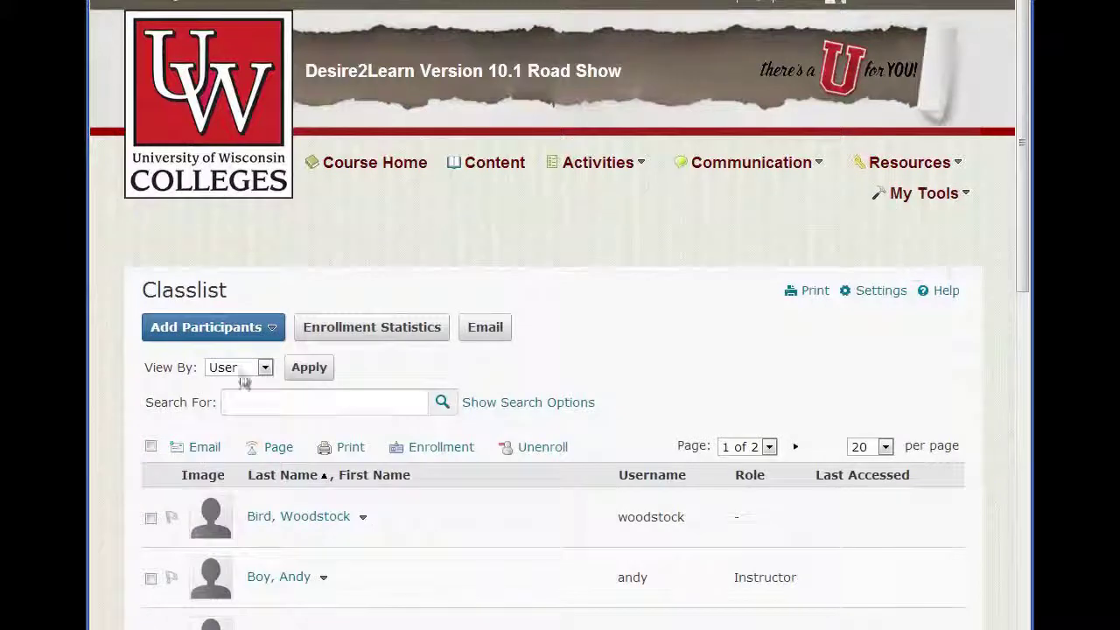
click(363, 516)
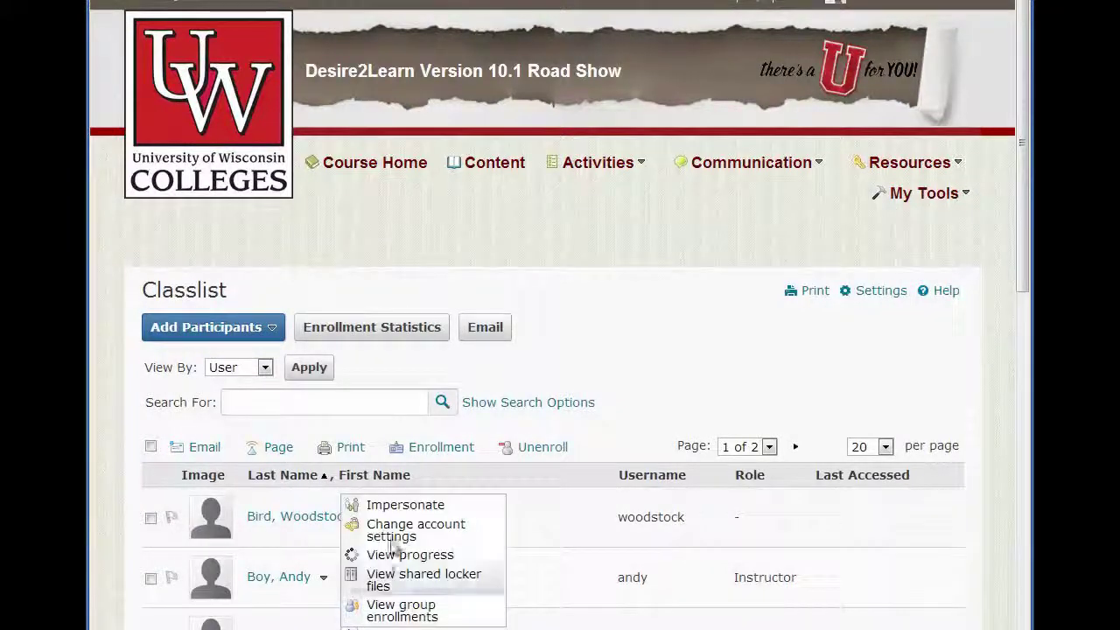
click(398, 505)
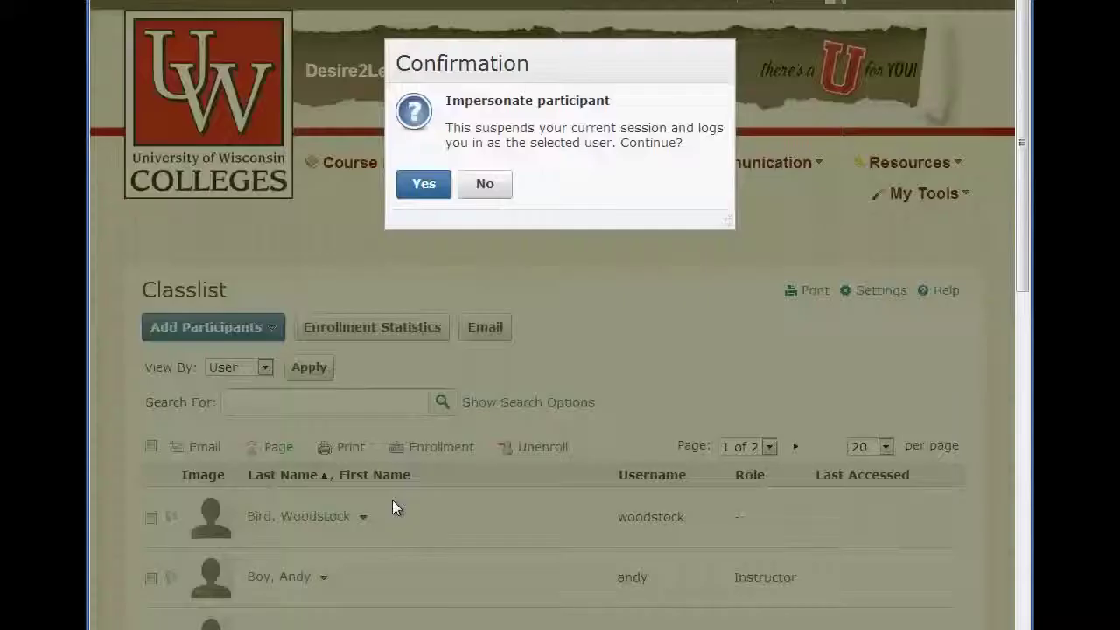
click(421, 183)
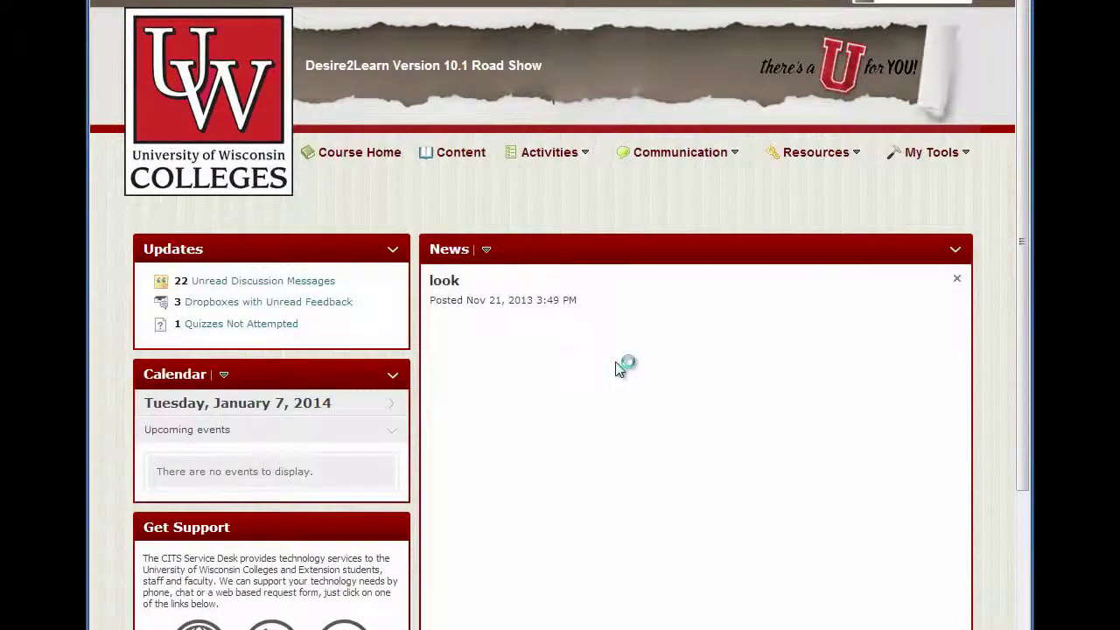
Open the Sample Structure module in Content as the impersonated participant and review its progress bar and topics
click(470, 156)
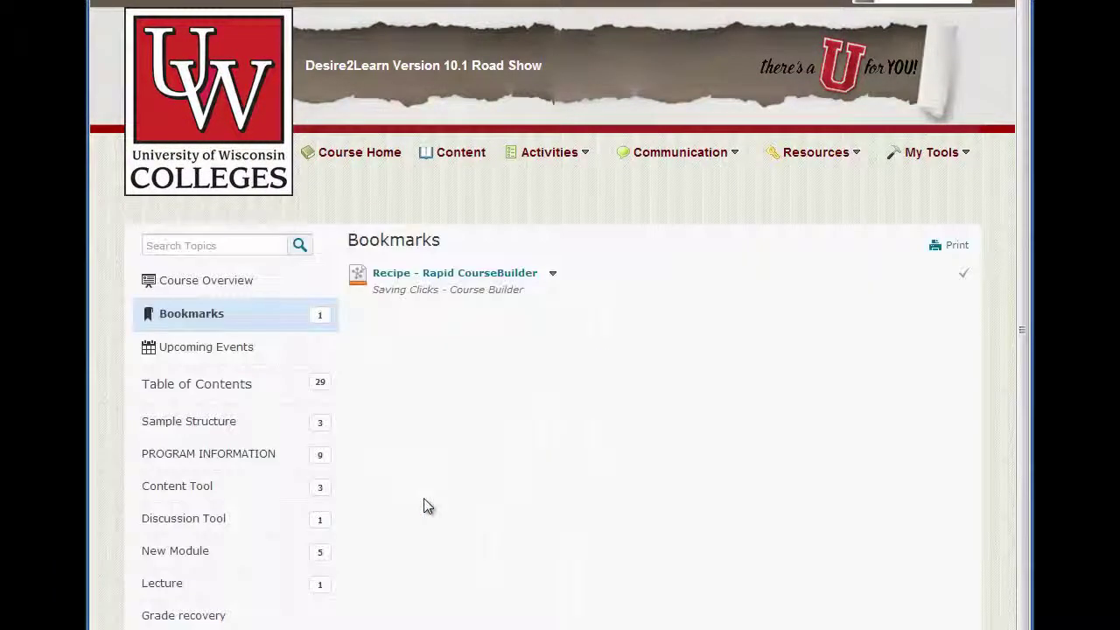
click(204, 425)
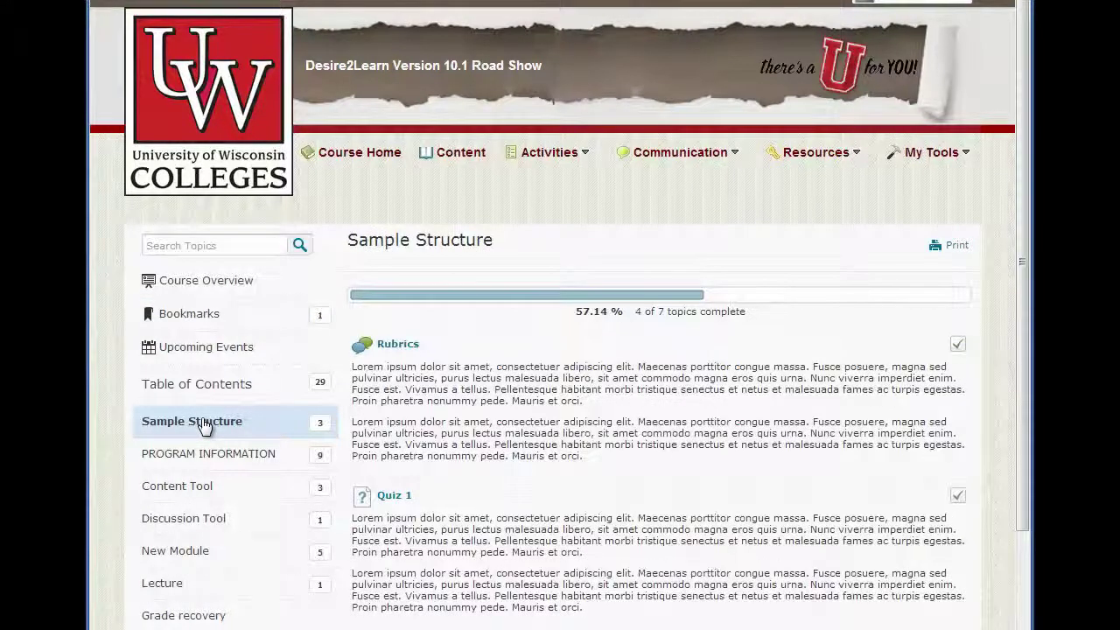
scroll(597, 433, down, 1)
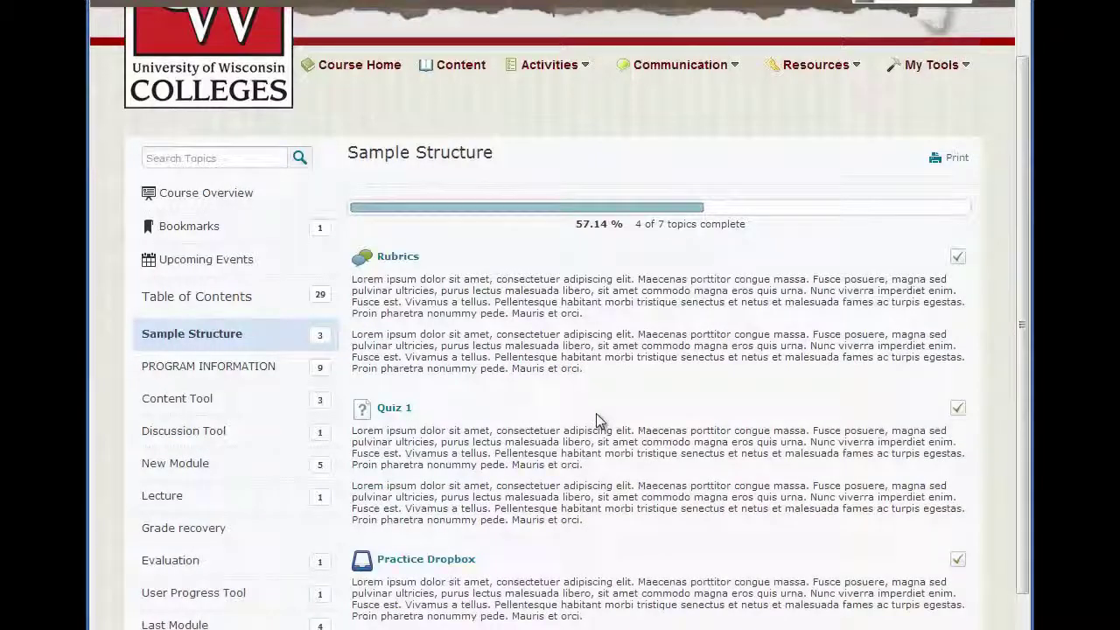
scroll(597, 413, down, 1)
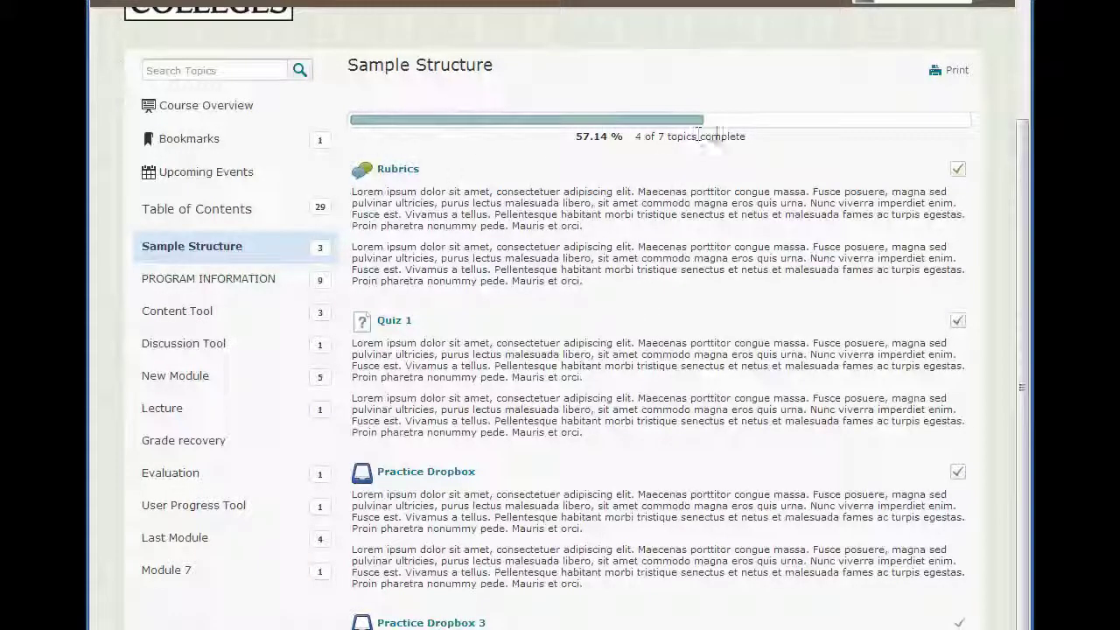
View the Rubrics discussion and its message list as the impersonated participant, and return to Sample Structure
click(399, 171)
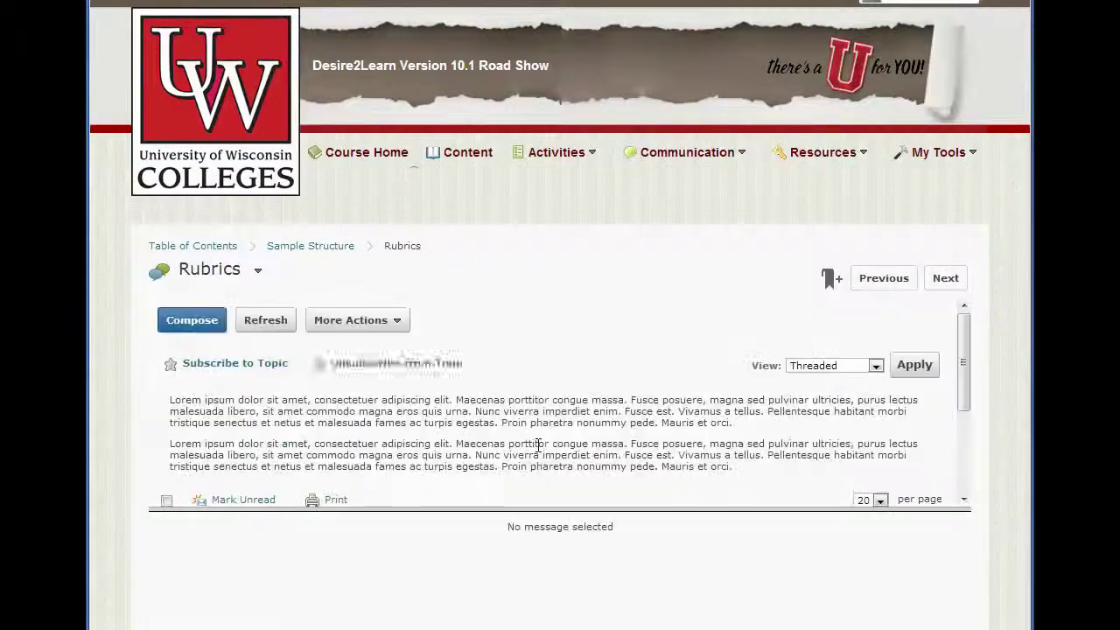
scroll(537, 444, down, 2)
scroll(538, 444, down, 2)
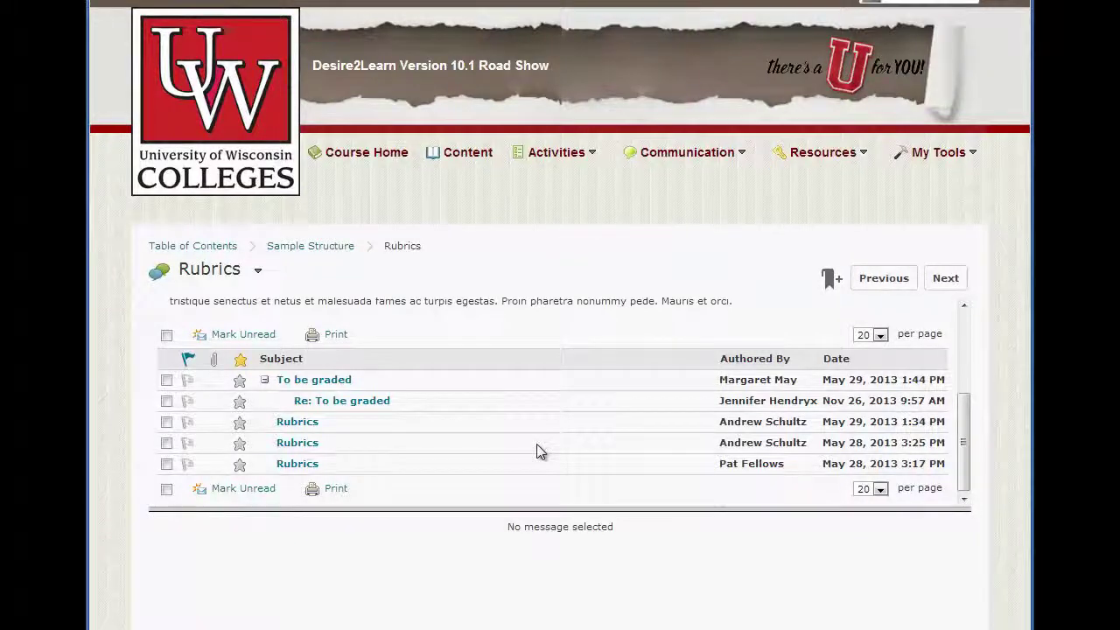
scroll(537, 447, up, 2)
scroll(537, 444, down, 2)
click(341, 248)
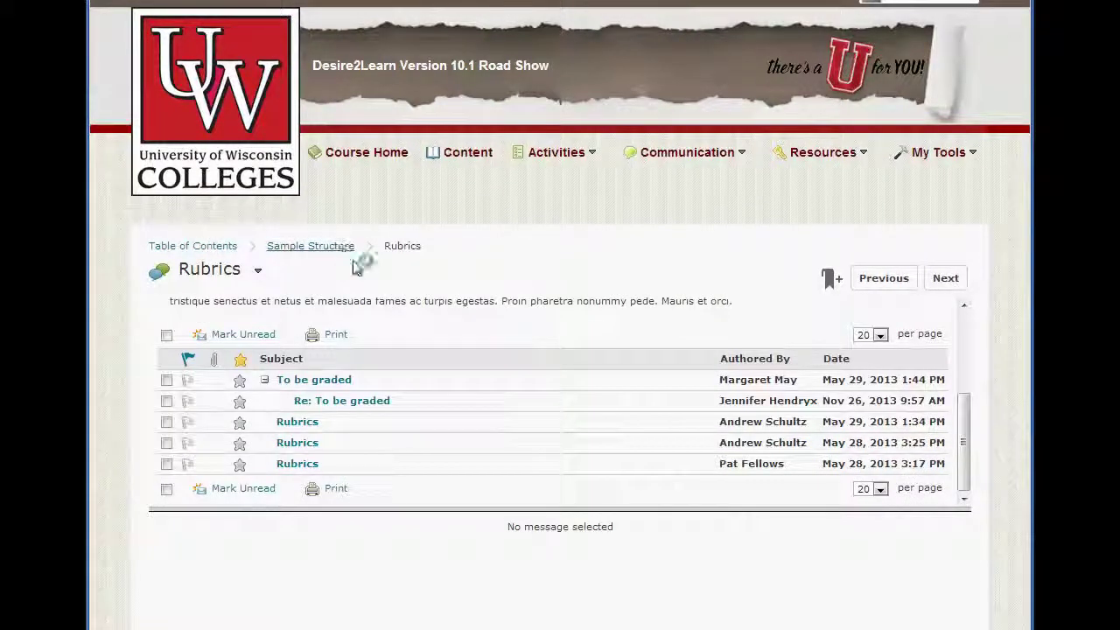
Open Practice Dropbox from Sample Structure as the impersonated participant and review its completion status, options, submissions and upload area
scroll(542, 453, down, 4)
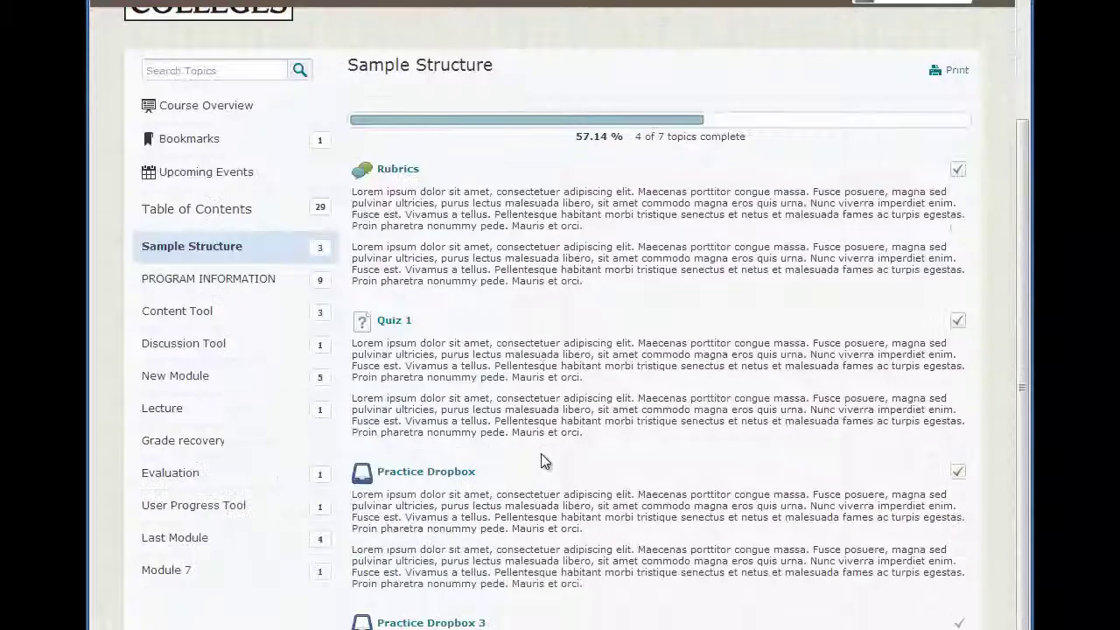
click(427, 473)
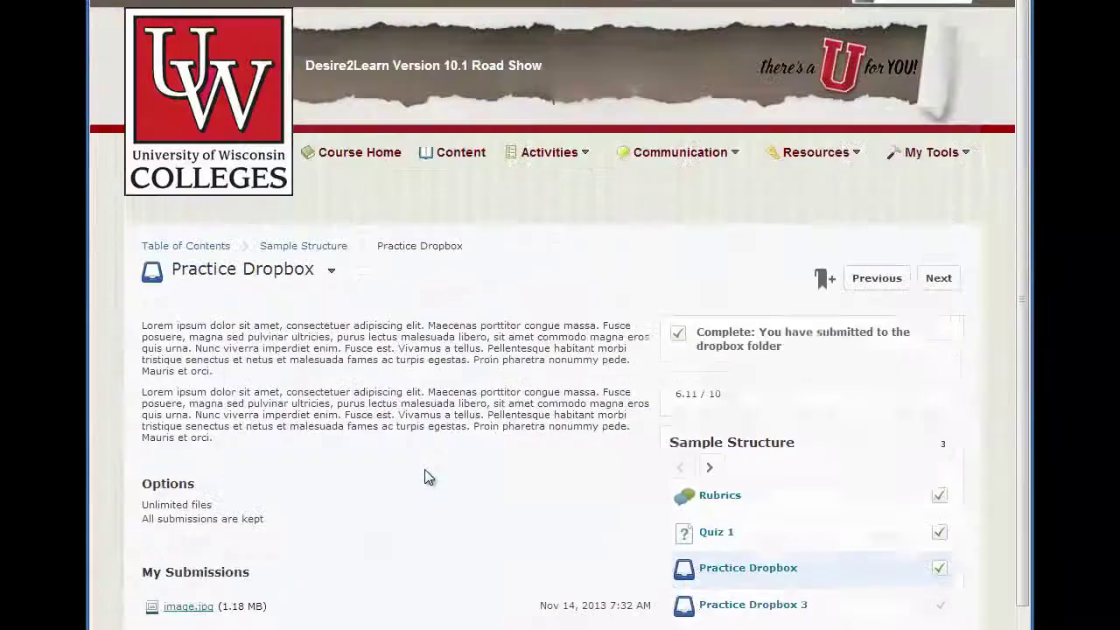
scroll(443, 472, down, 3)
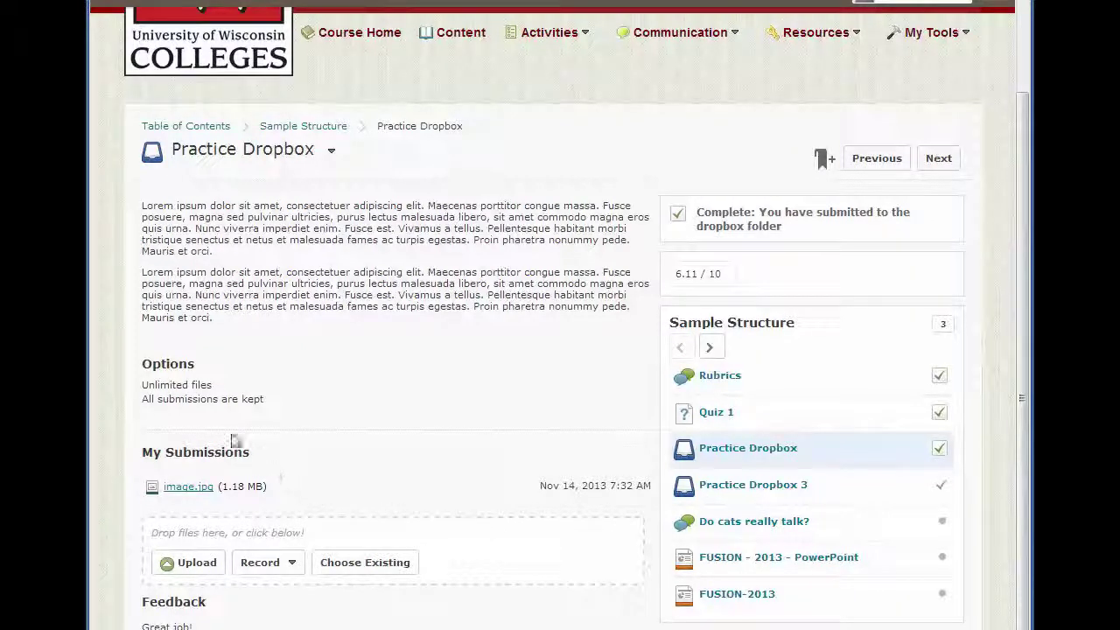
drag(212, 489, 429, 544)
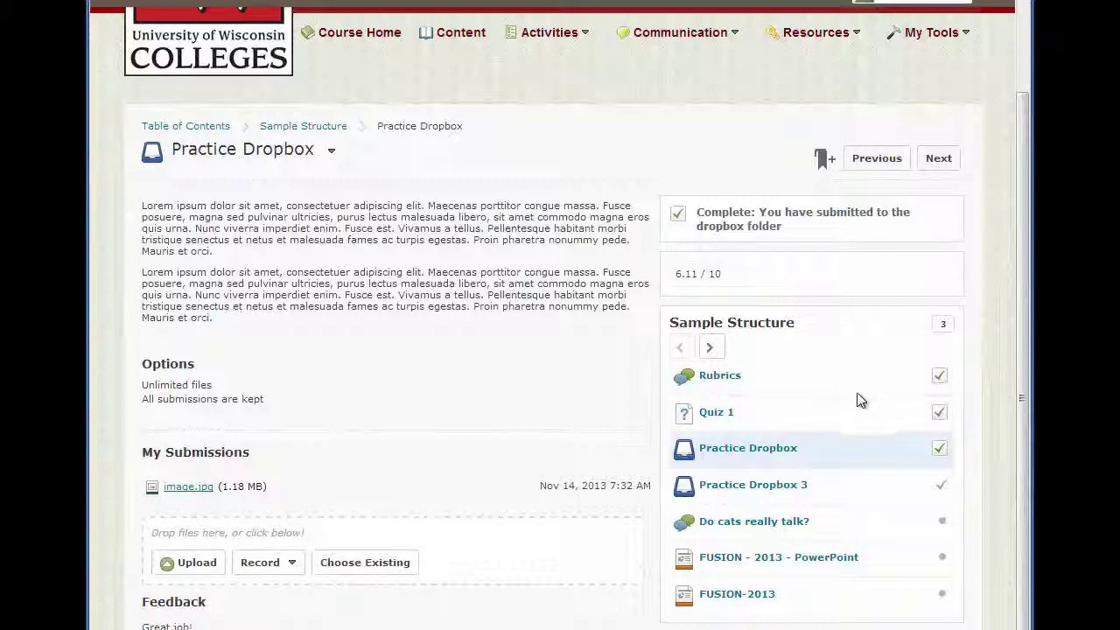
View the Quiz 1 details and instructions as the participant, and return to Practice Dropbox to review the Sample Structure topic list
click(716, 412)
scroll(724, 419, down, 2)
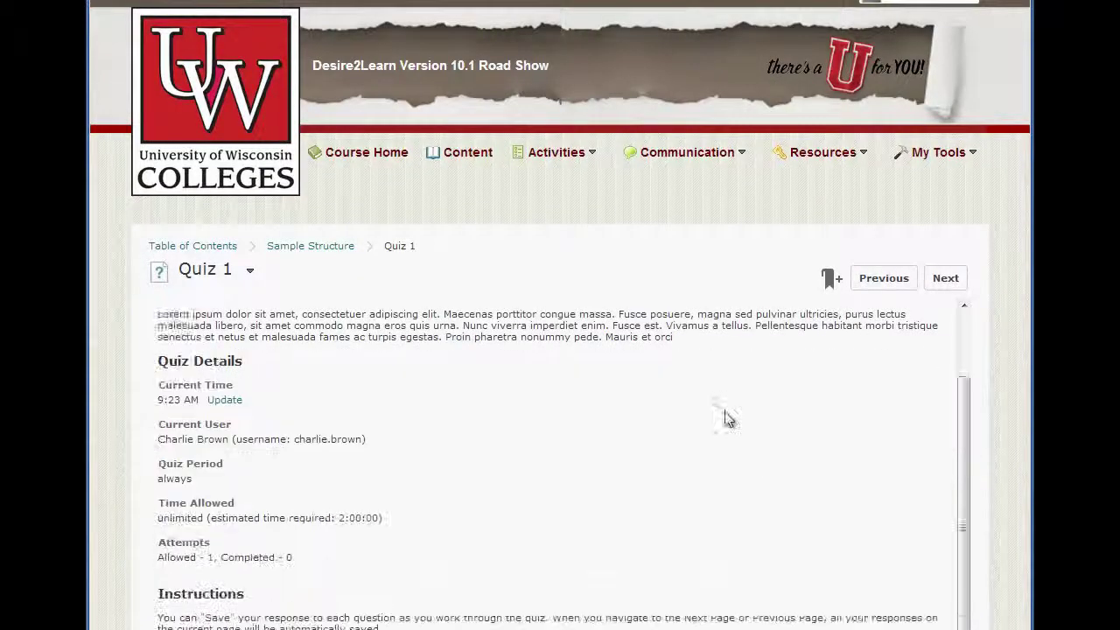
scroll(725, 418, down, 1)
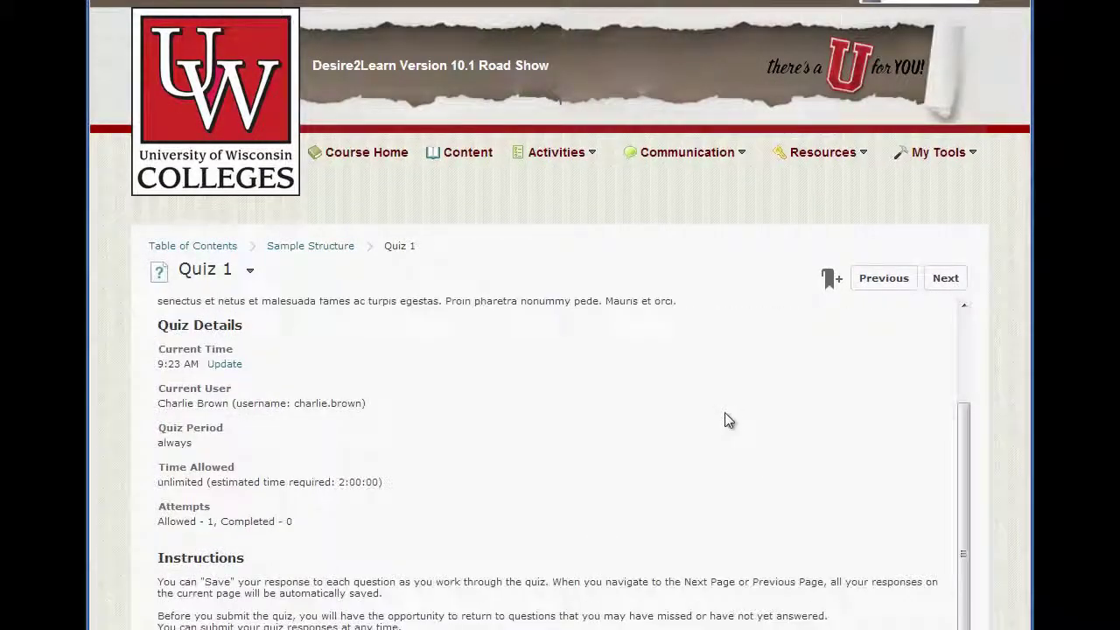
click(947, 284)
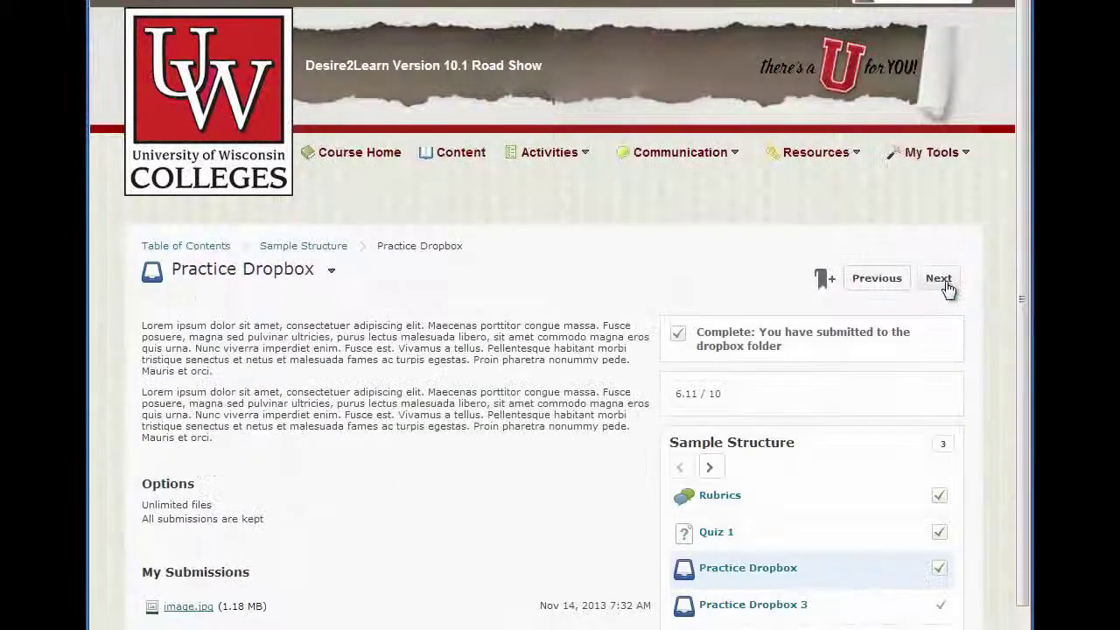
scroll(814, 627, down, 3)
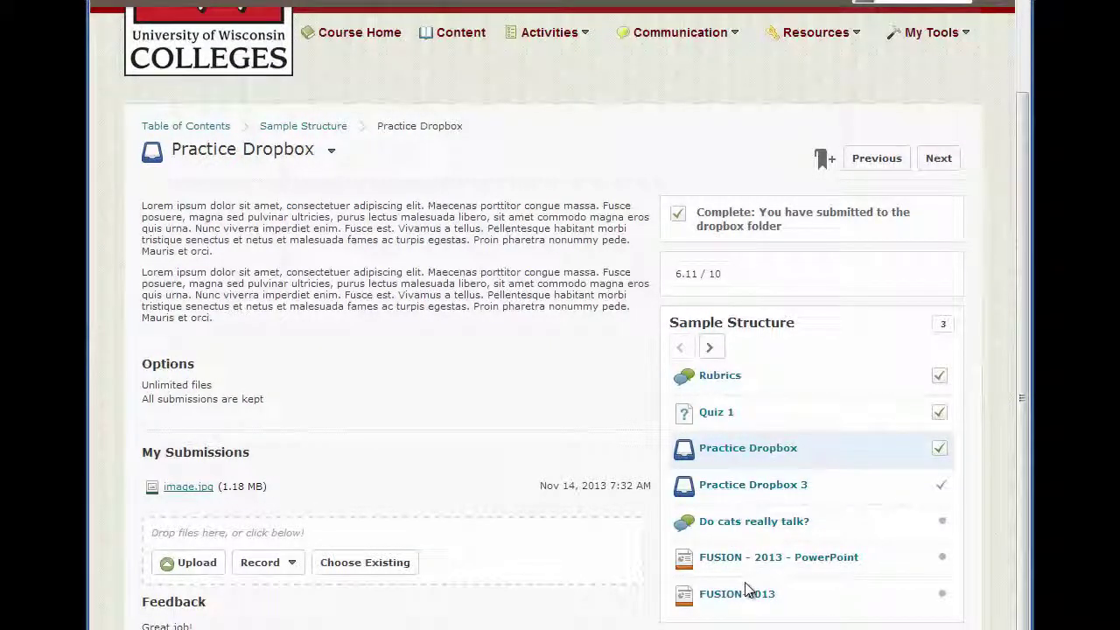
Page forward through Practice Dropbox 3, Do cats really talk? and the FUSION presentations to desire2learn_help_10 in PROGRAM INFORMATION
click(944, 160)
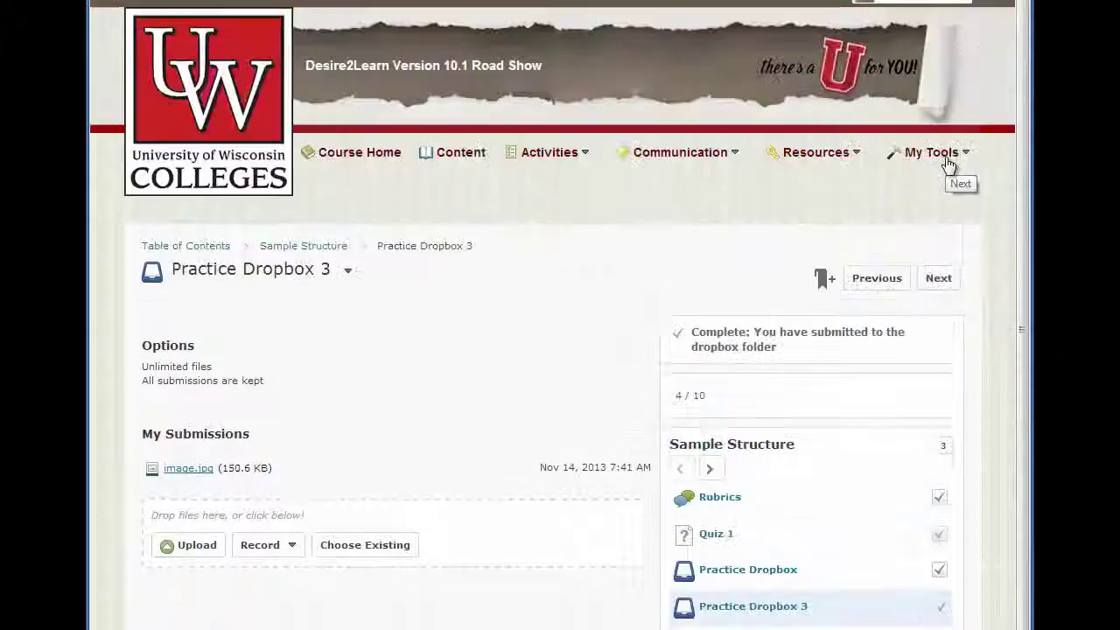
click(943, 280)
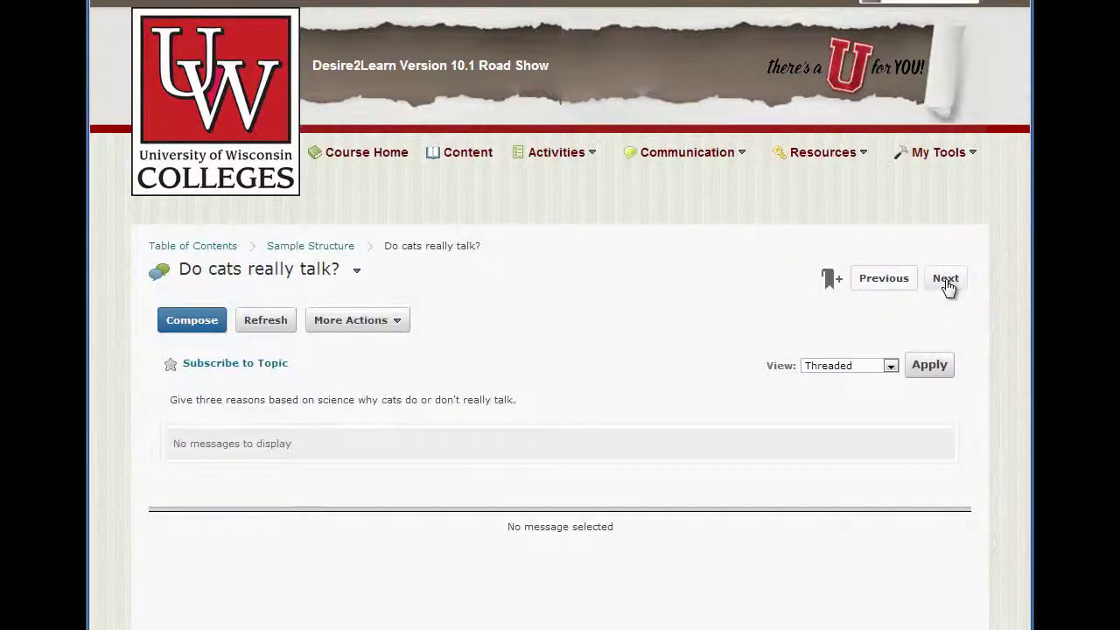
click(946, 280)
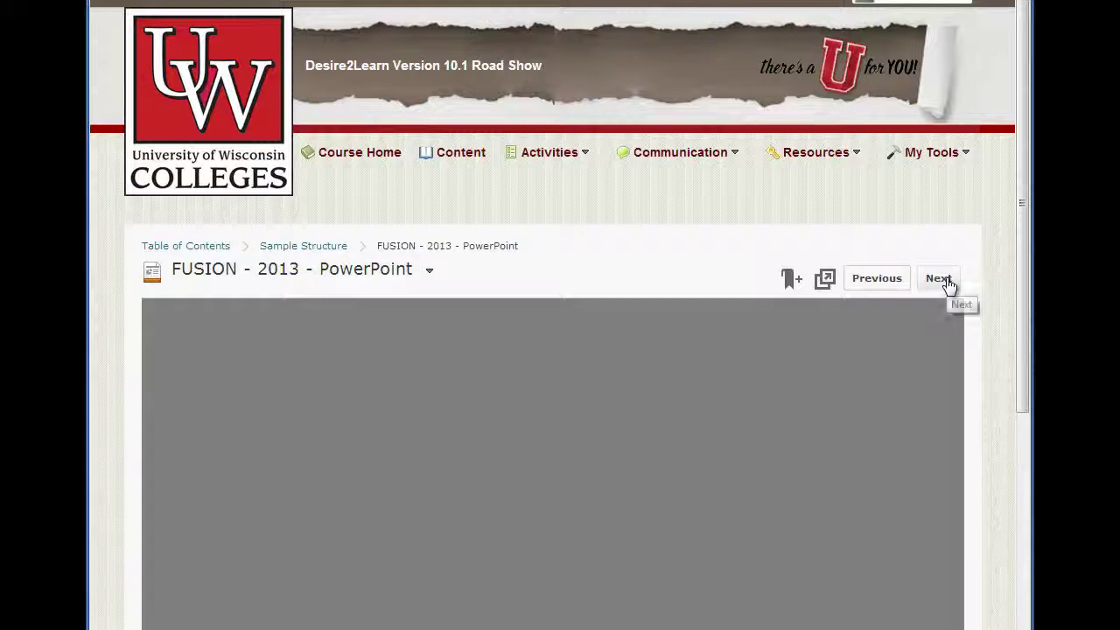
click(942, 280)
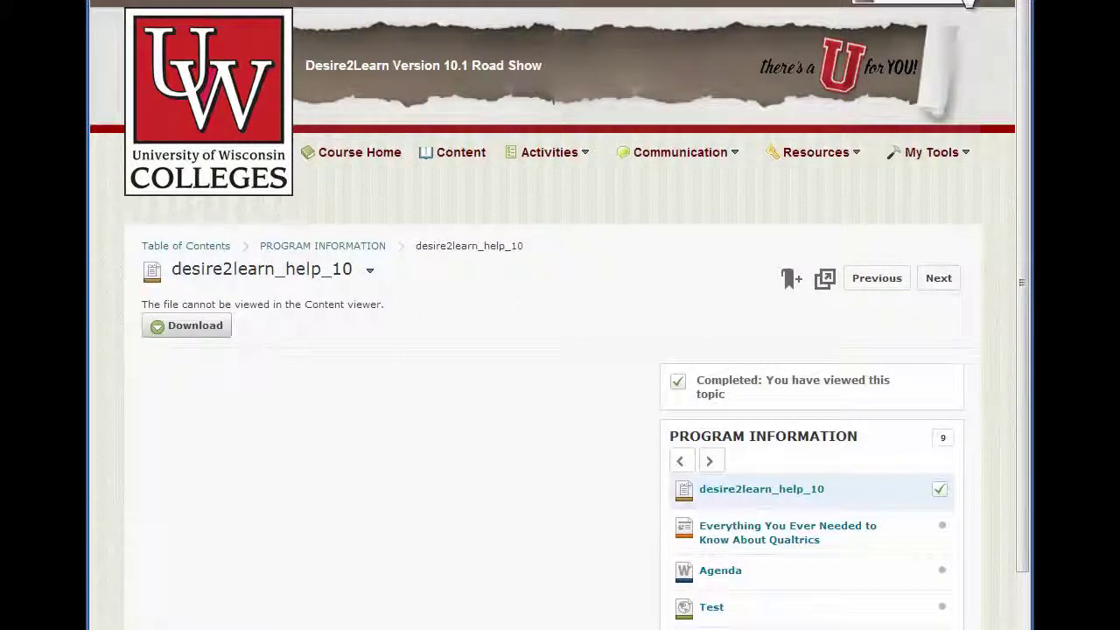
End the impersonation by restoring the instructor session, and view the Sample Structure module in Content
click(967, 3)
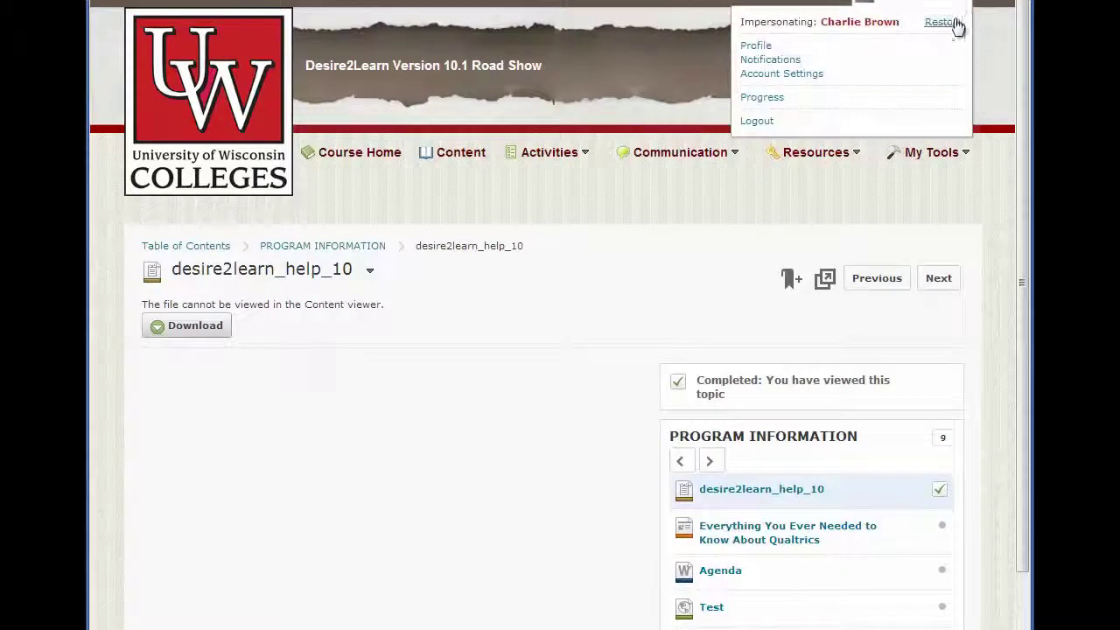
click(945, 23)
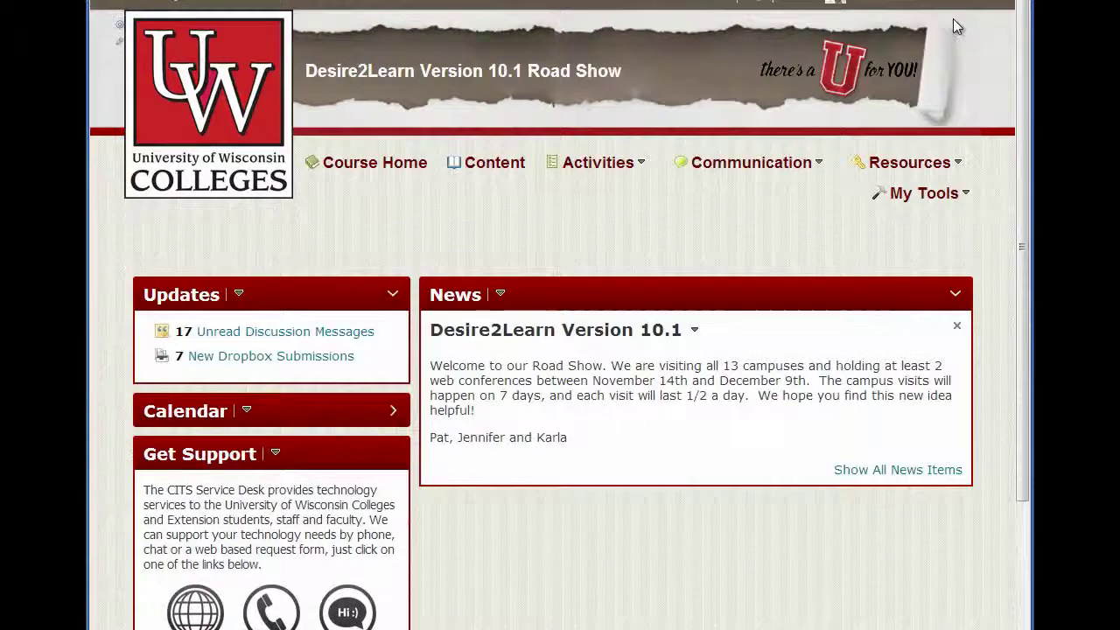
click(516, 166)
scroll(773, 560, down, 5)
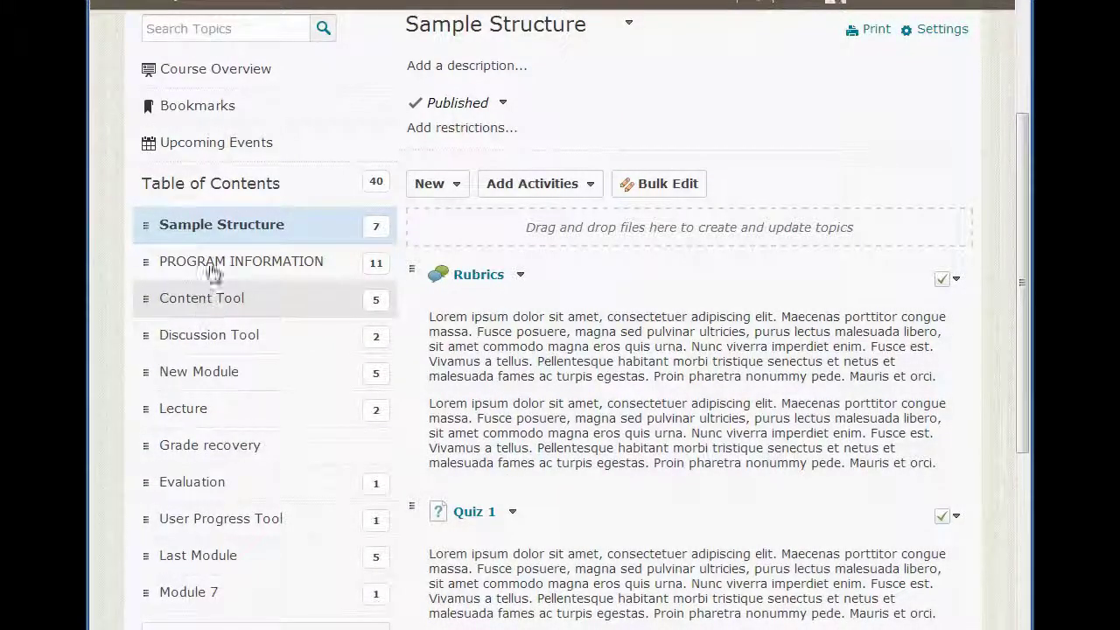
scroll(623, 396, down, 2)
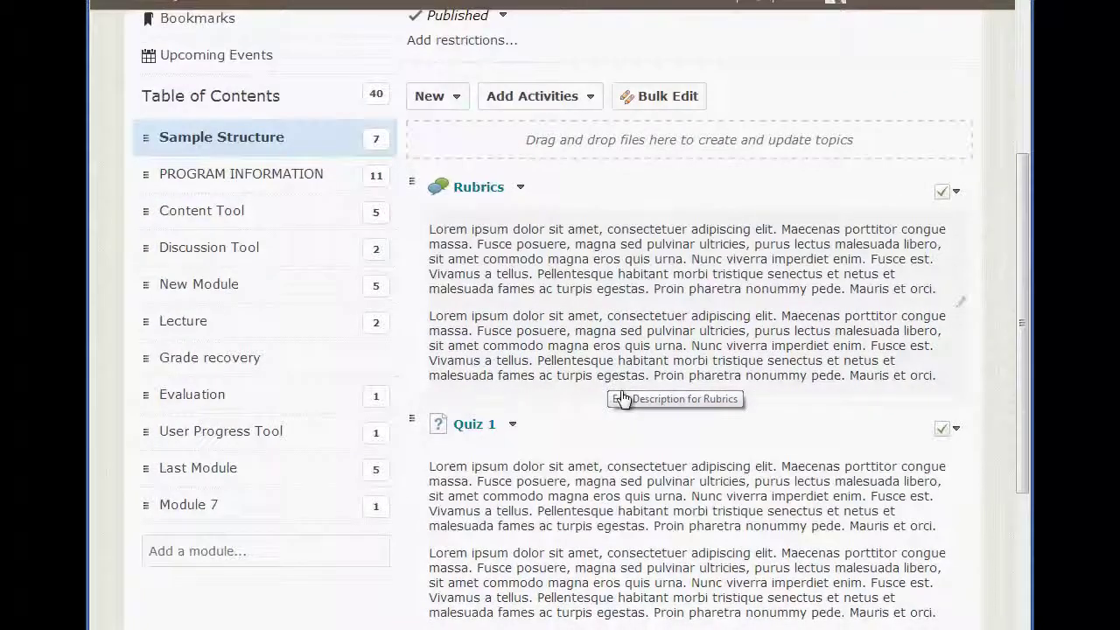
scroll(623, 399, down, 4)
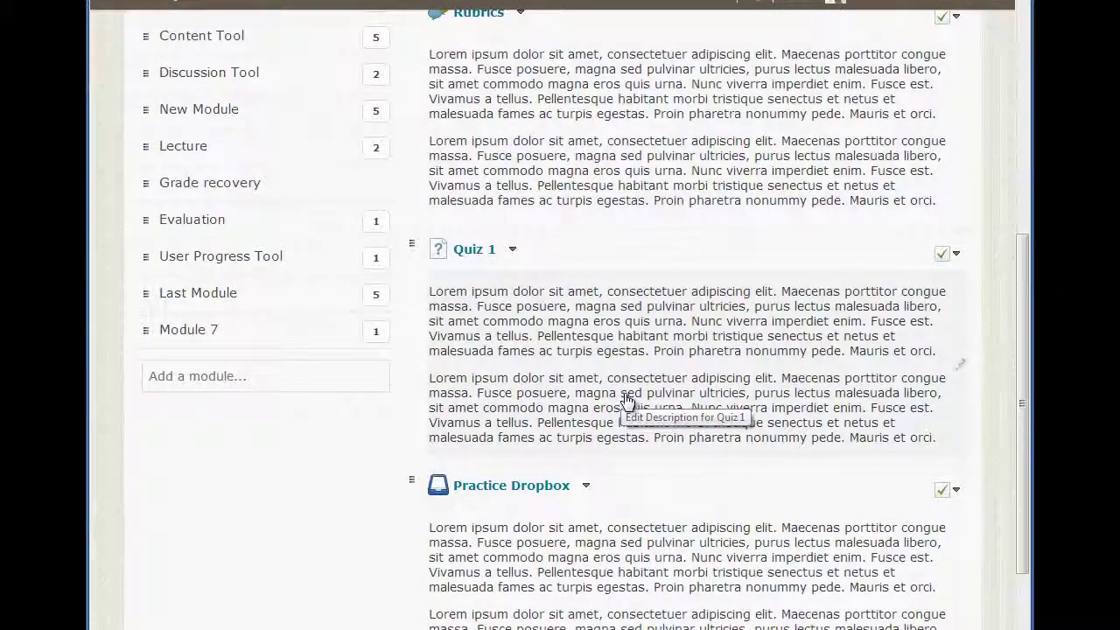
Move the Evaluation module between Last Module and Module 7 in the table of contents, and keep it there after hovering it over Last Module
scroll(626, 399, up, 2)
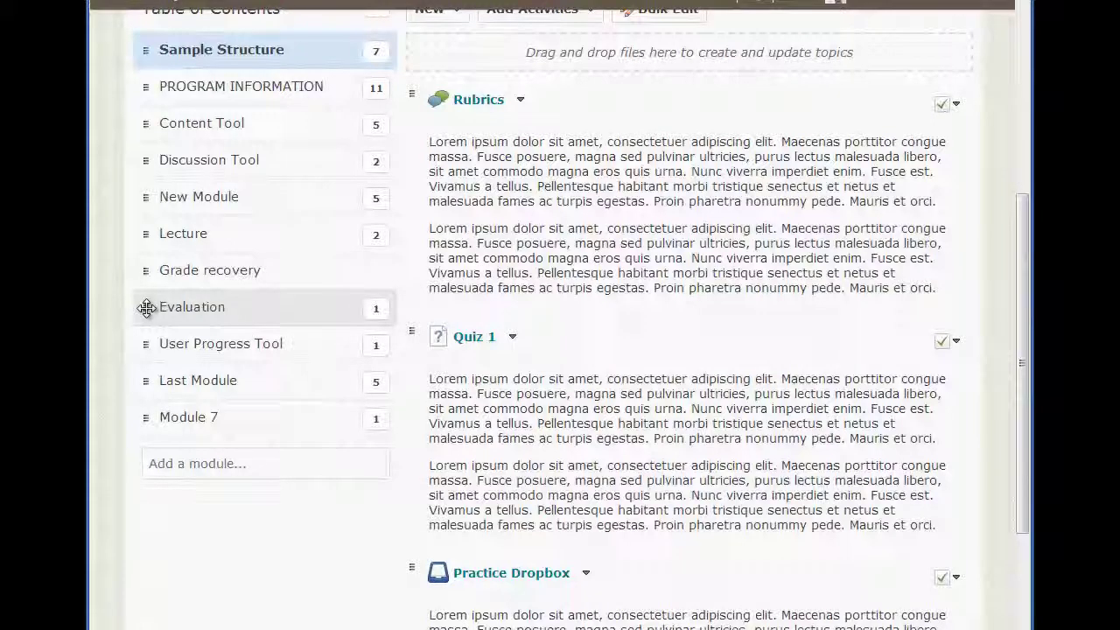
drag(146, 308, 145, 401)
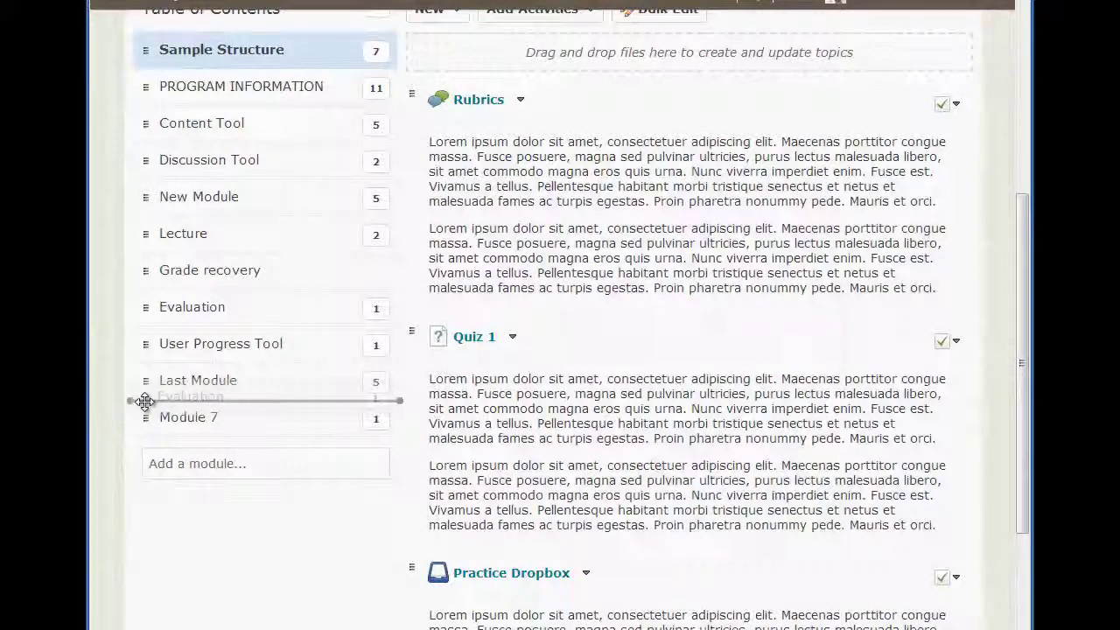
drag(145, 401, 146, 401)
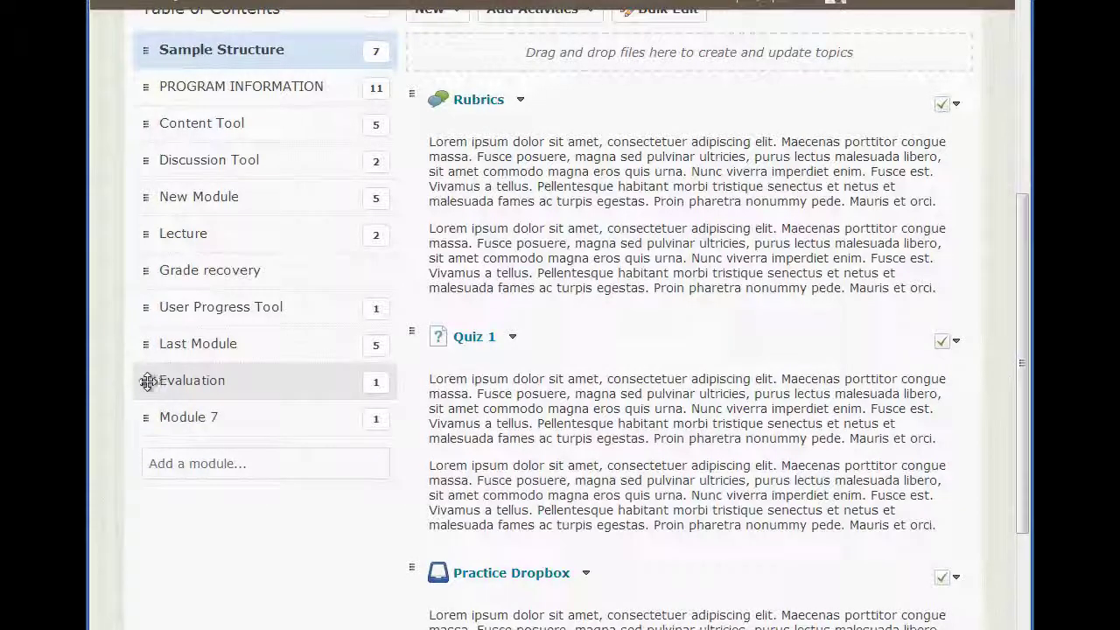
drag(146, 379, 146, 347)
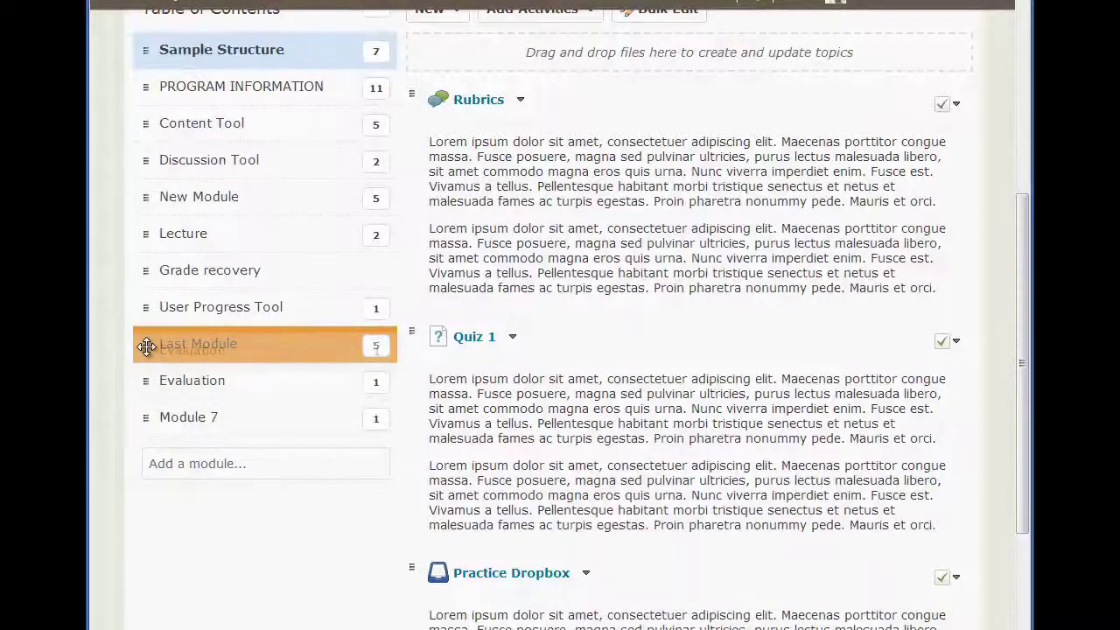
drag(146, 346, 149, 369)
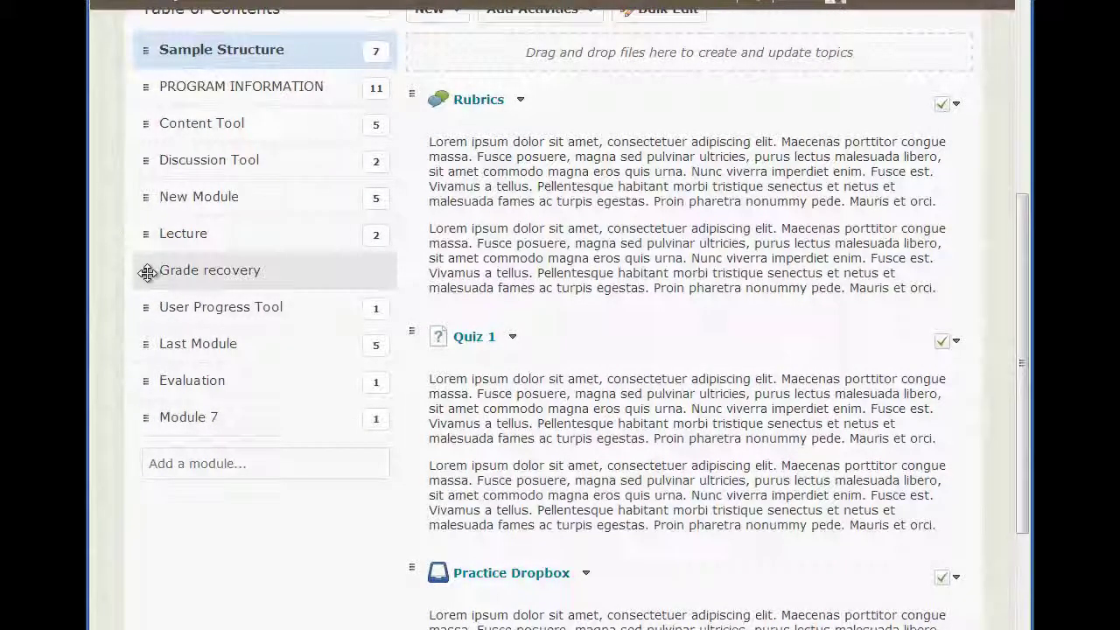
Nest the Grade recovery module inside New Module as a sub-module and review the resulting module page
drag(147, 274, 149, 199)
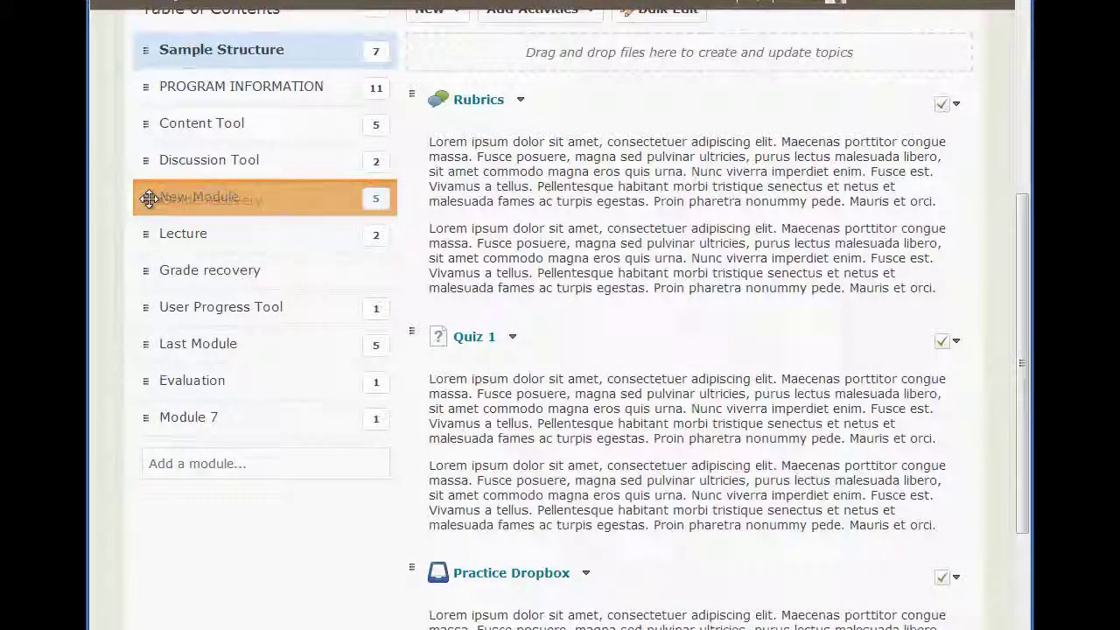
drag(149, 199, 149, 202)
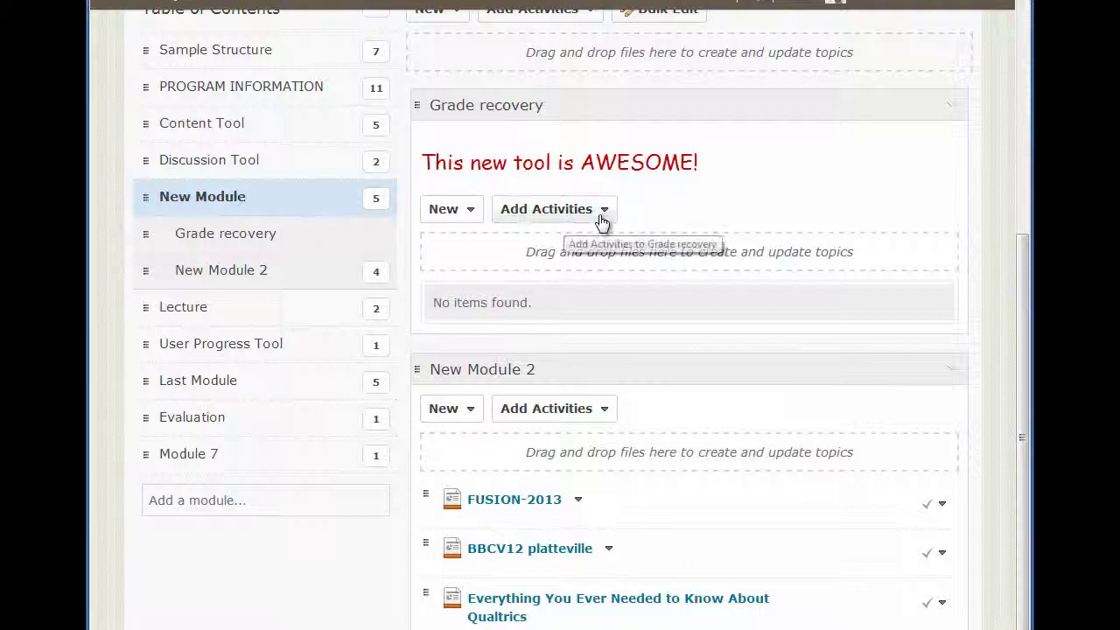
scroll(600, 214, up, 4)
scroll(595, 227, up, 1)
scroll(551, 319, down, 2)
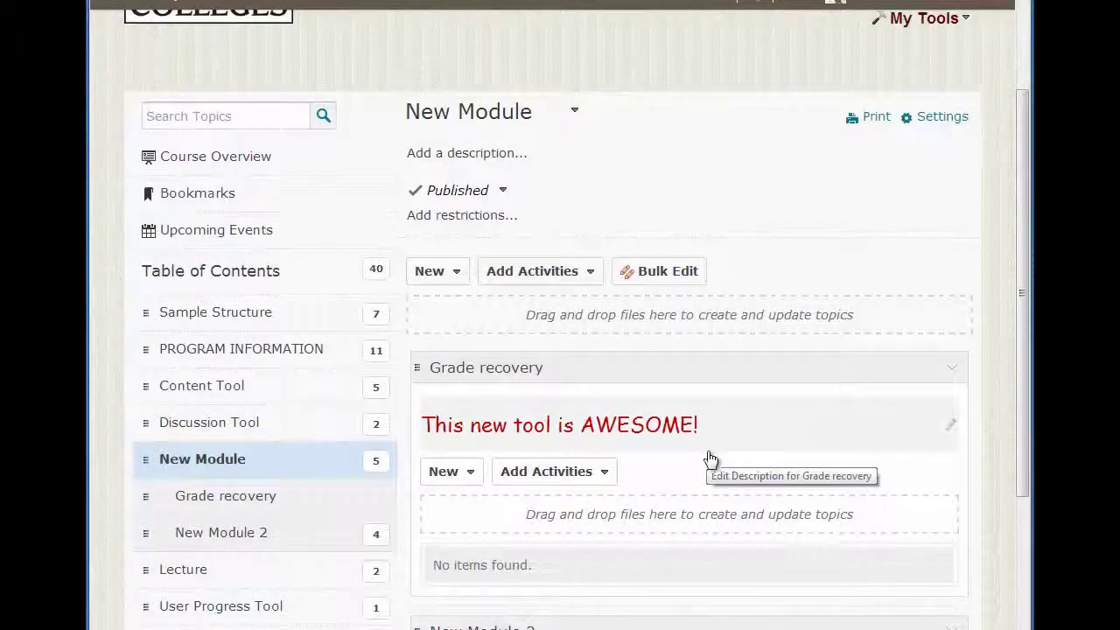
Move Grade recovery and New Module 2 out of New Module to the top level, between User Progress Tool and Last Module
click(254, 455)
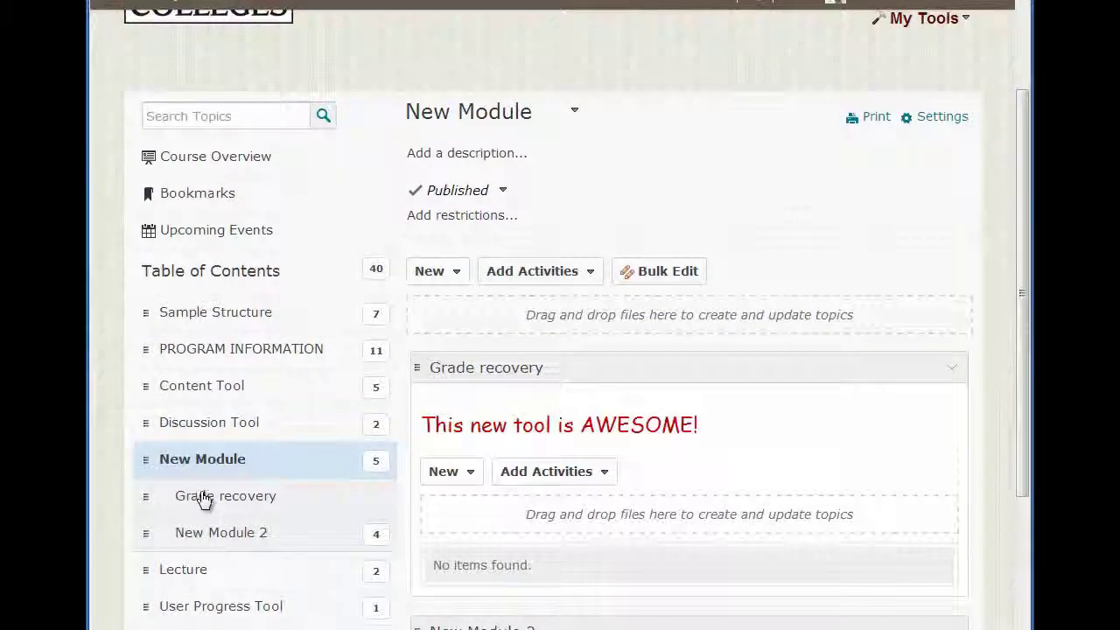
scroll(203, 495, down, 1)
scroll(196, 473, down, 3)
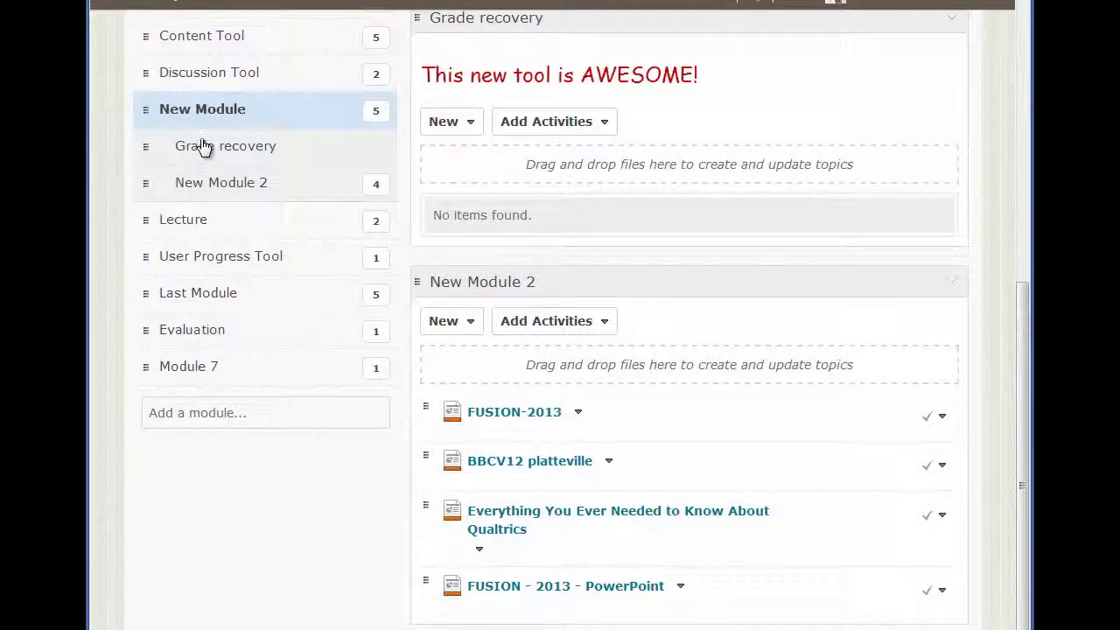
drag(143, 150, 146, 268)
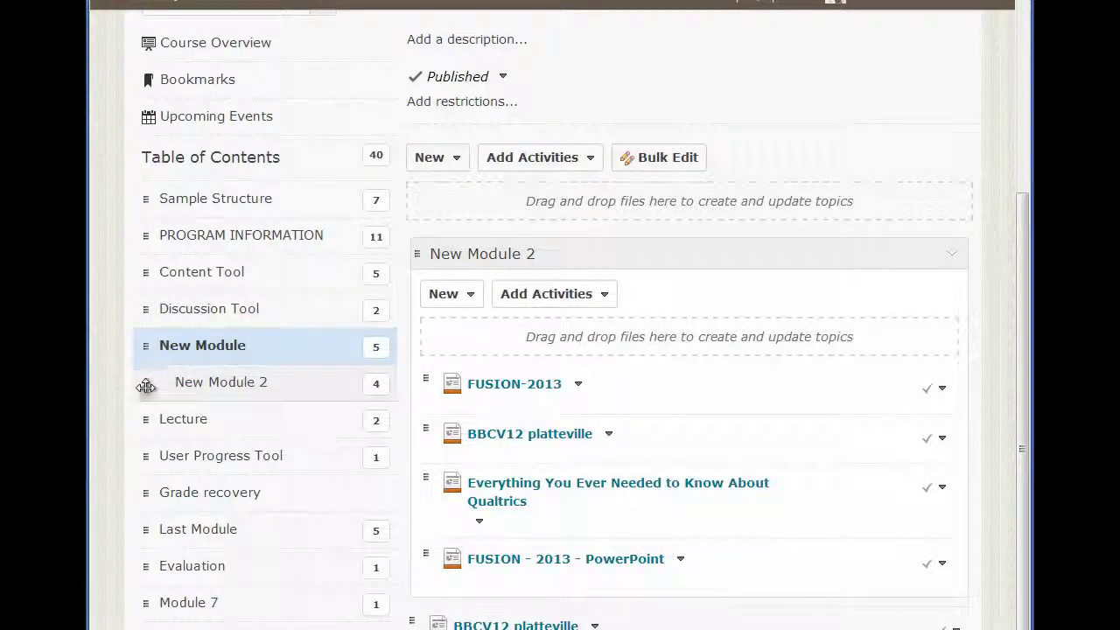
drag(146, 385, 145, 481)
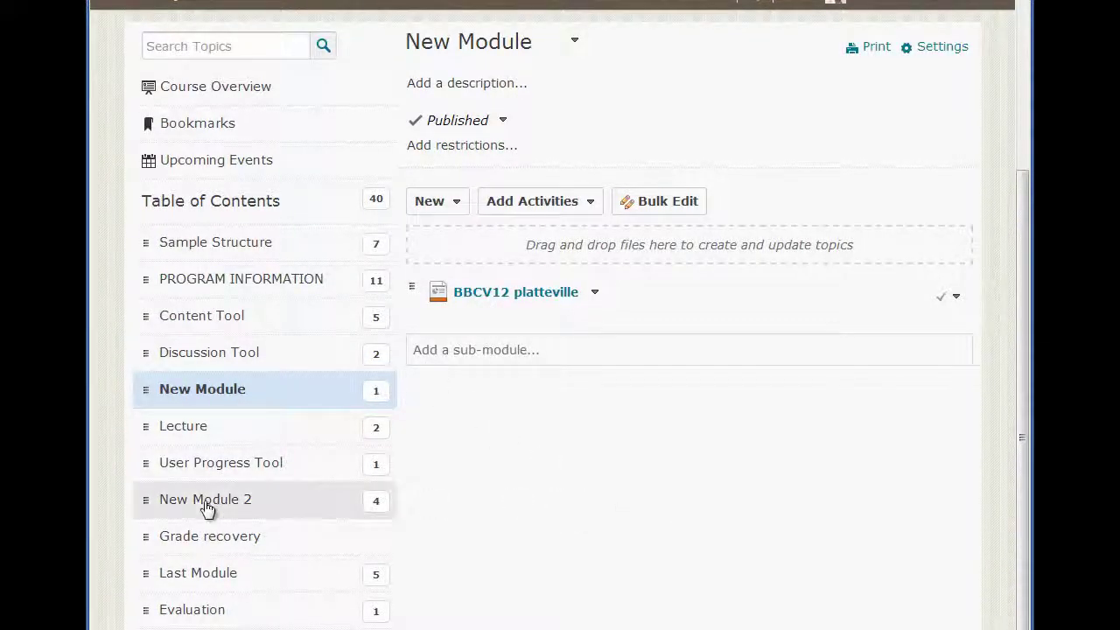
Open the Sample Structure module and move the FUSION-2013 topic directly above Practice Dropbox 3
click(211, 249)
scroll(595, 400, down, 3)
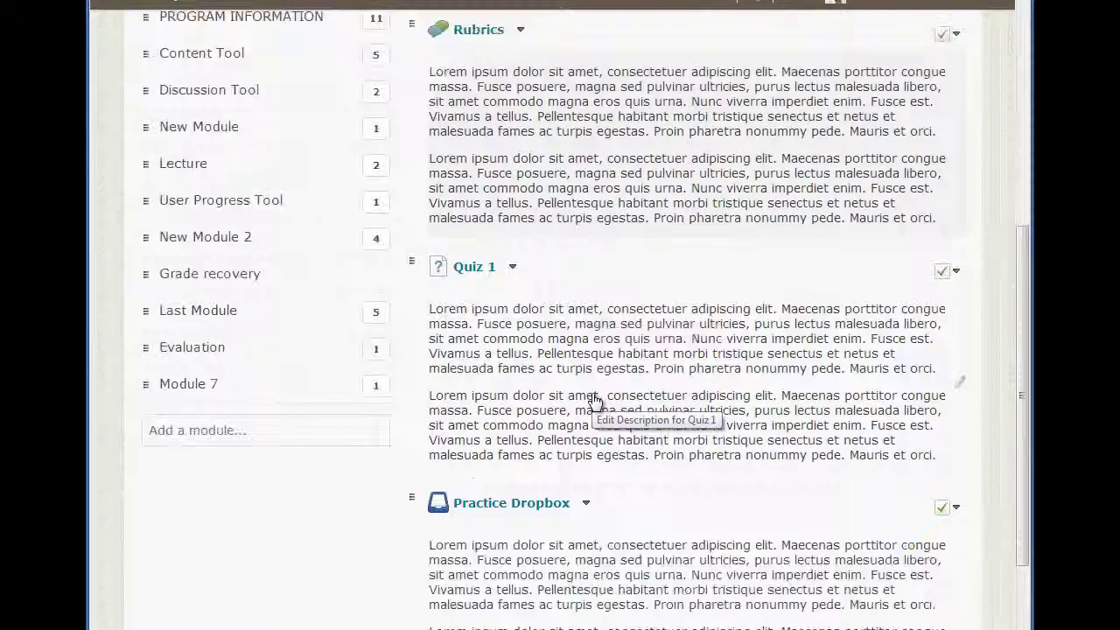
scroll(596, 400, down, 3)
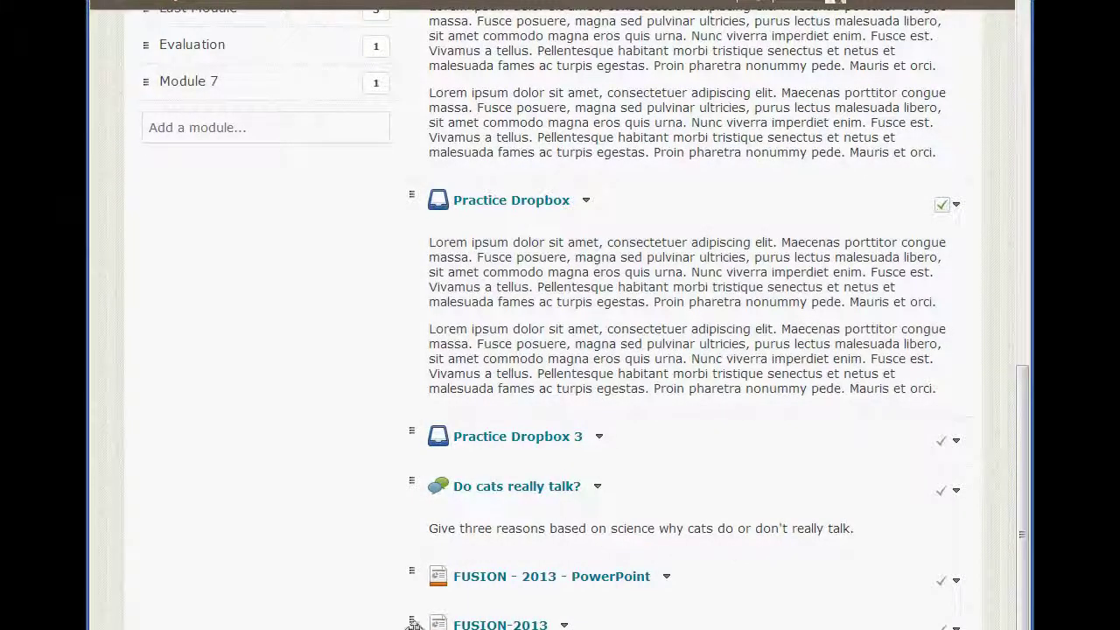
drag(412, 620, 412, 429)
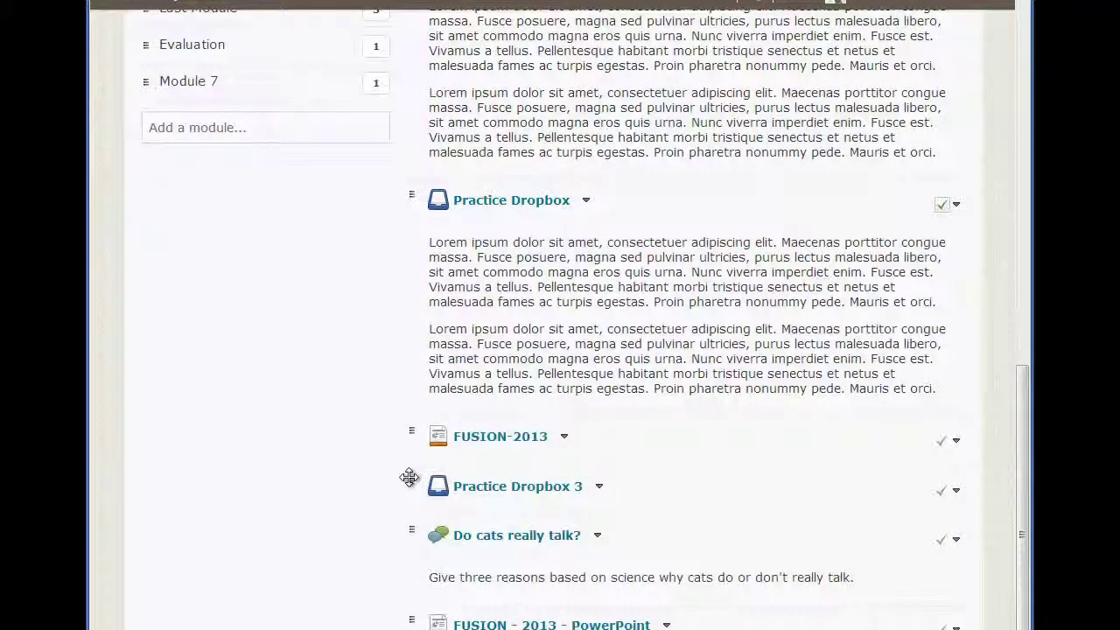
Move Practice Dropbox 3 below the Do cats really talk? discussion, and move that discussion back below Practice Dropbox 3
drag(408, 475, 409, 595)
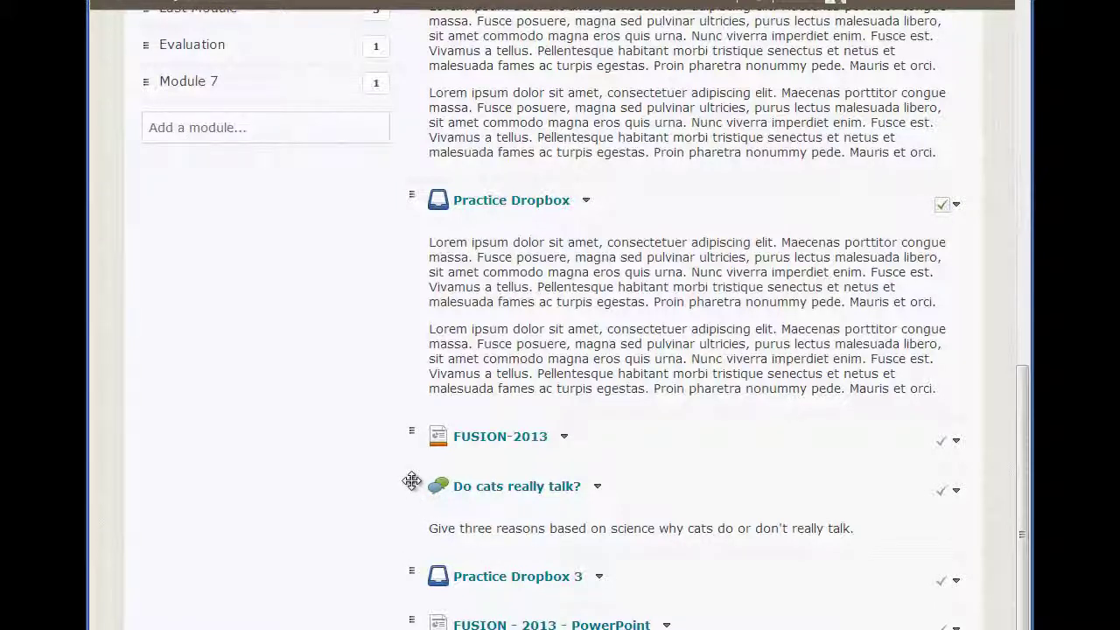
drag(411, 482, 415, 616)
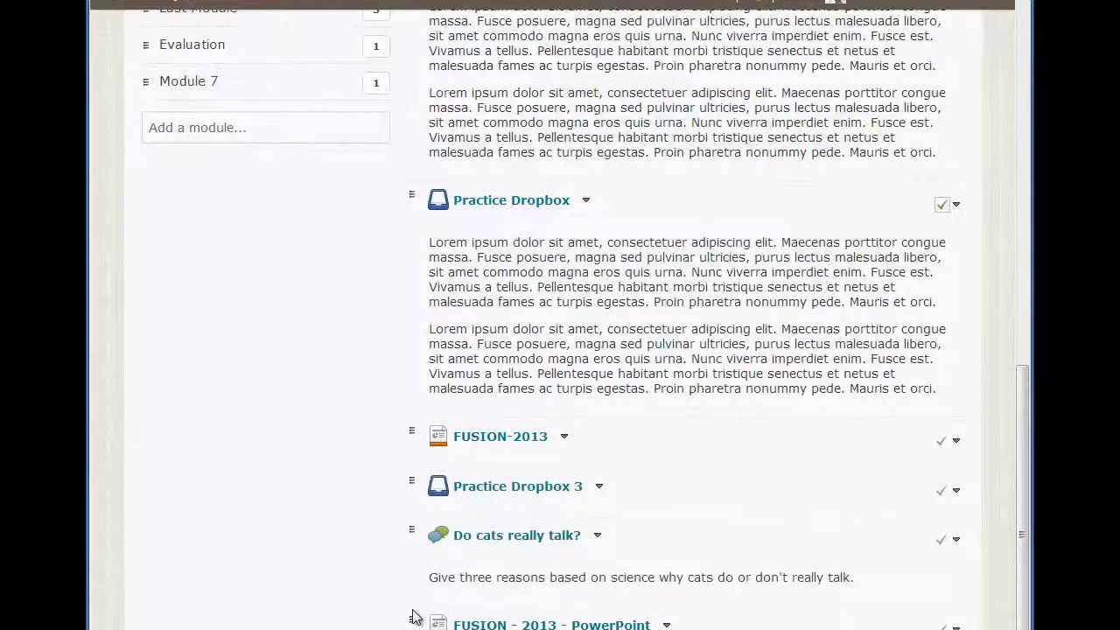
scroll(415, 617, up, 6)
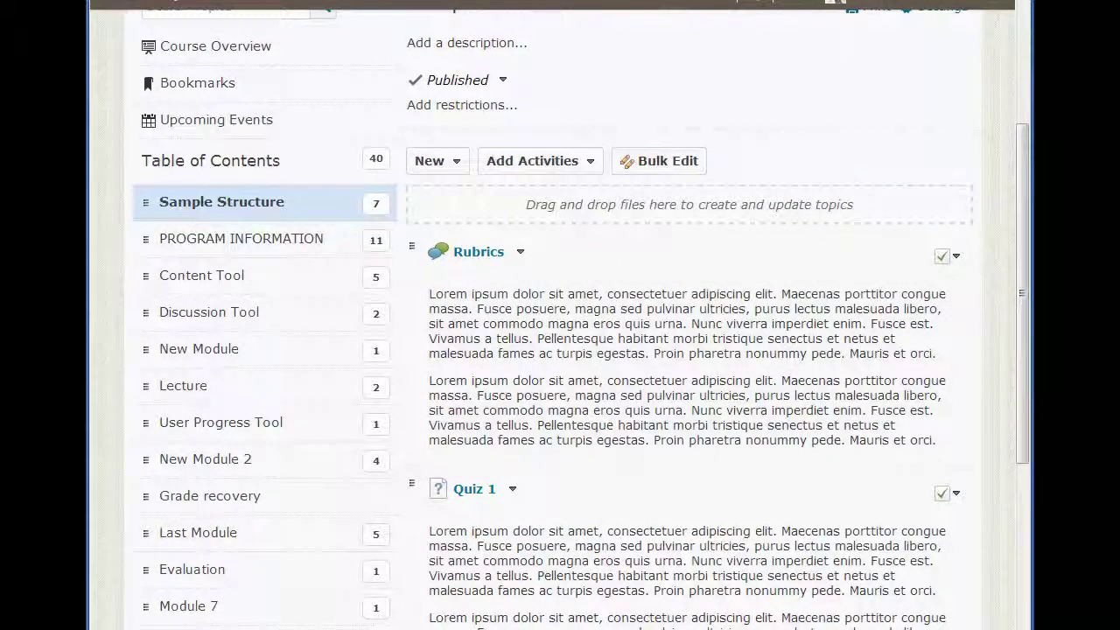
Switch to the Permissions D2L folder window, select CampusAcctAdmin.pdf through ONLCourseDesigner.pdf, and close the window without adding the files
key(alt+Tab)
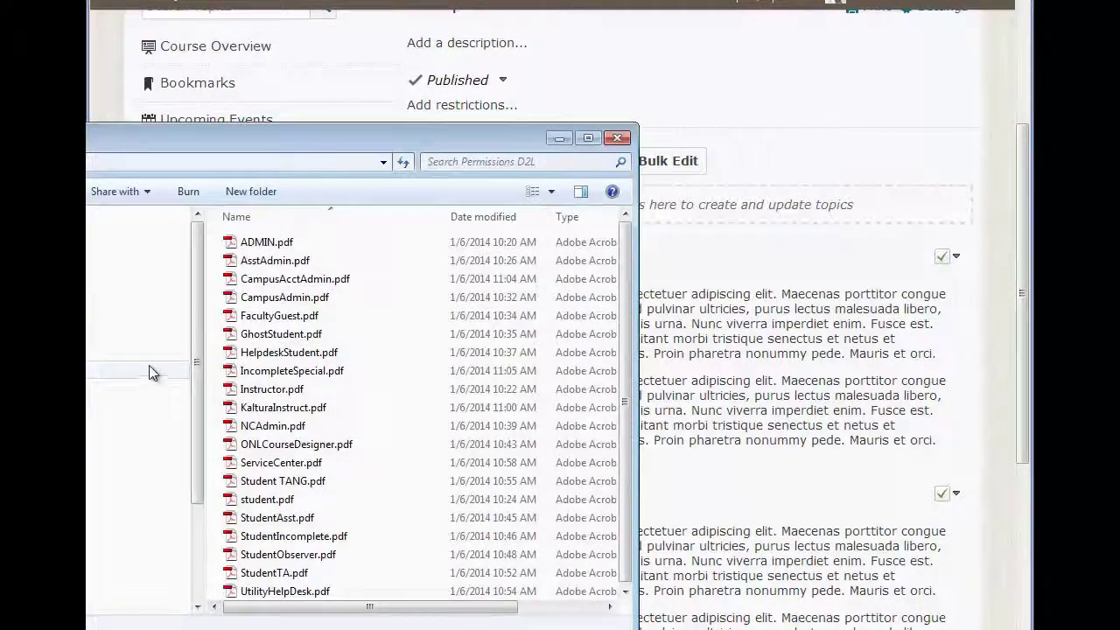
click(254, 279)
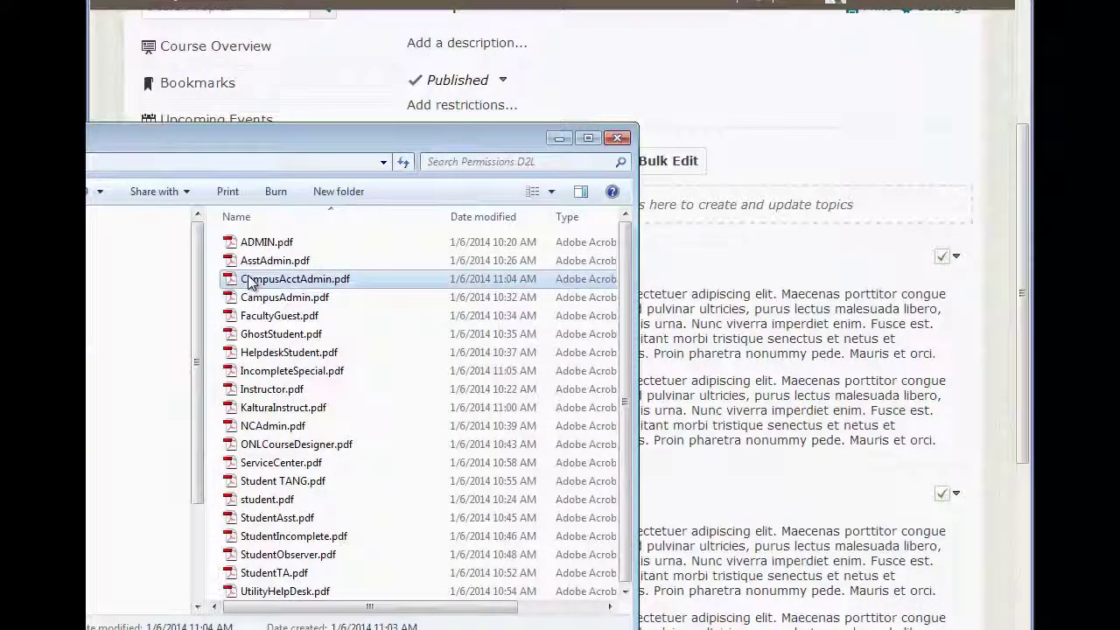
shift+click(274, 444)
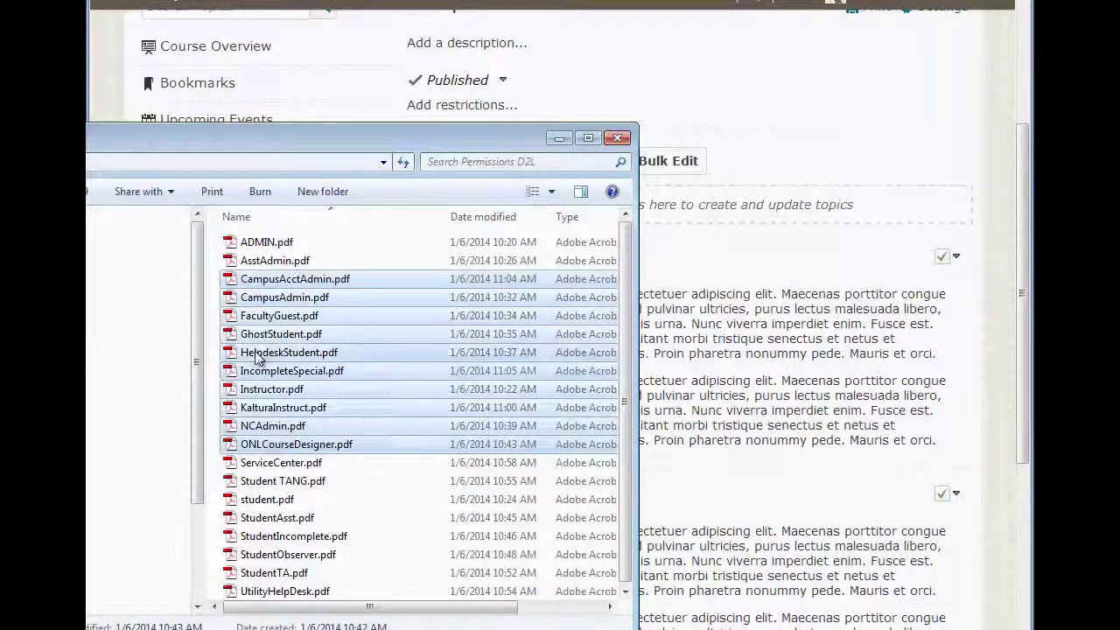
drag(258, 357, 363, 401)
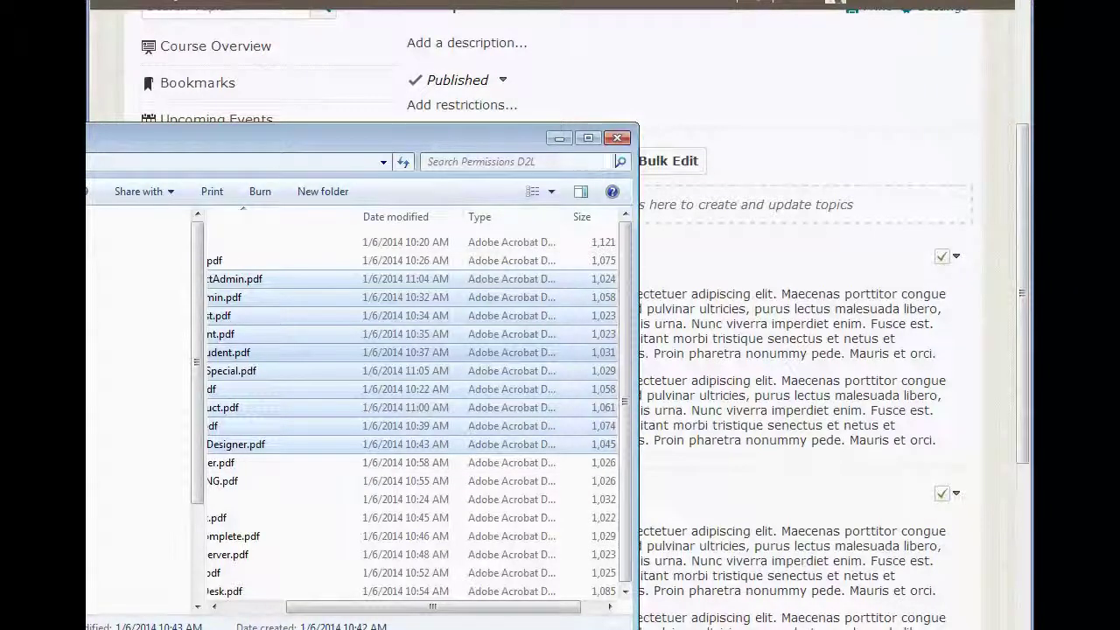
click(617, 138)
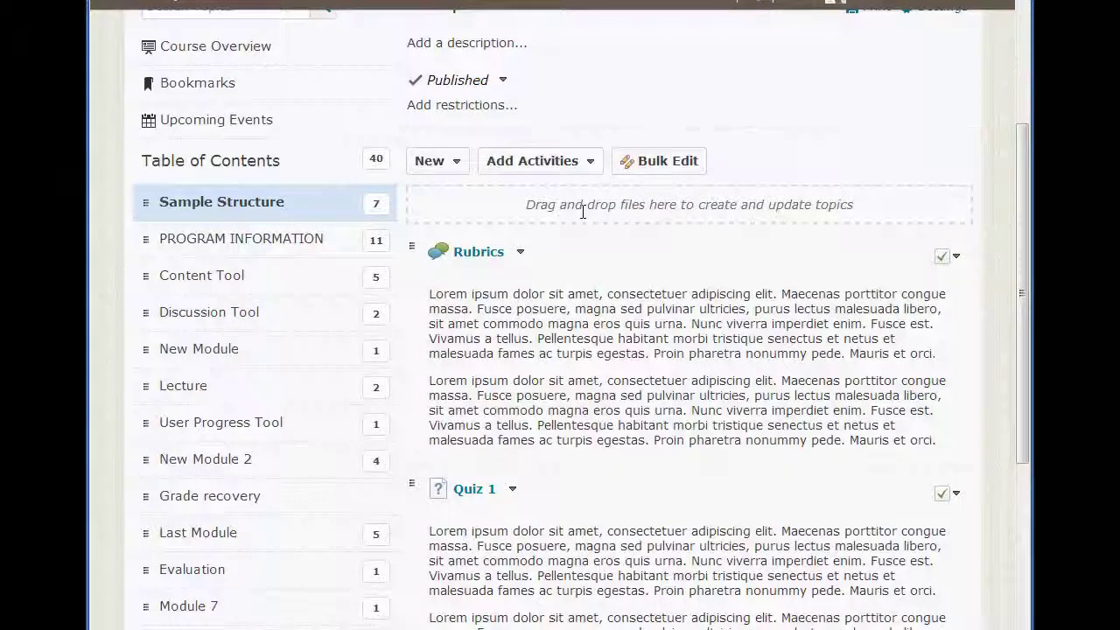
Open the Table of Contents, view the course files in its related Manage Files tool, and return to Content
scroll(582, 228, up, 3)
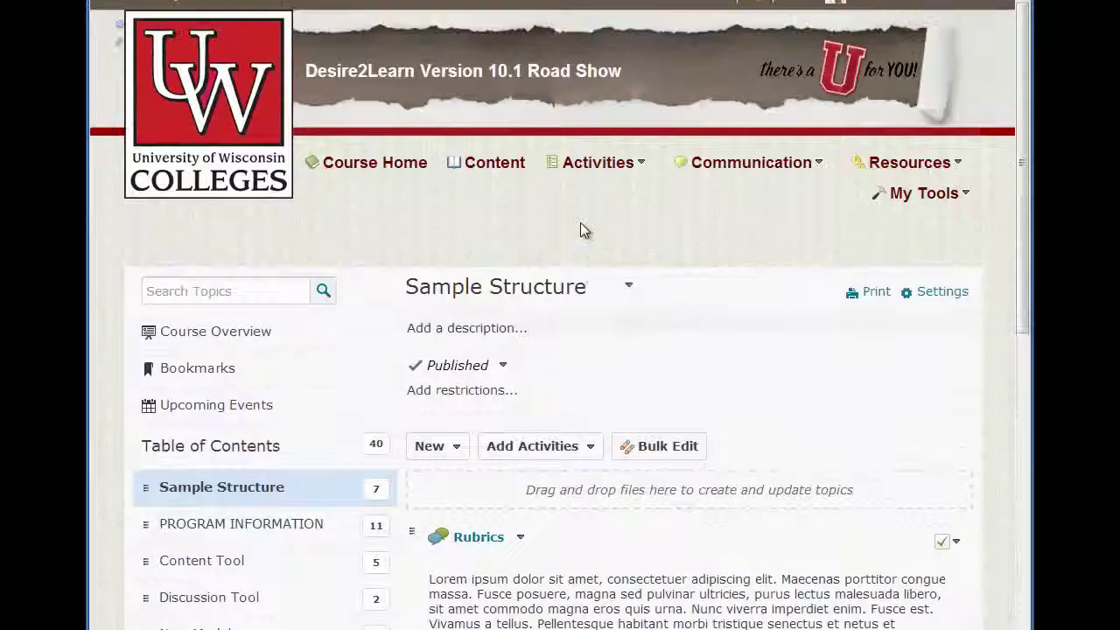
mouse_move(627, 291)
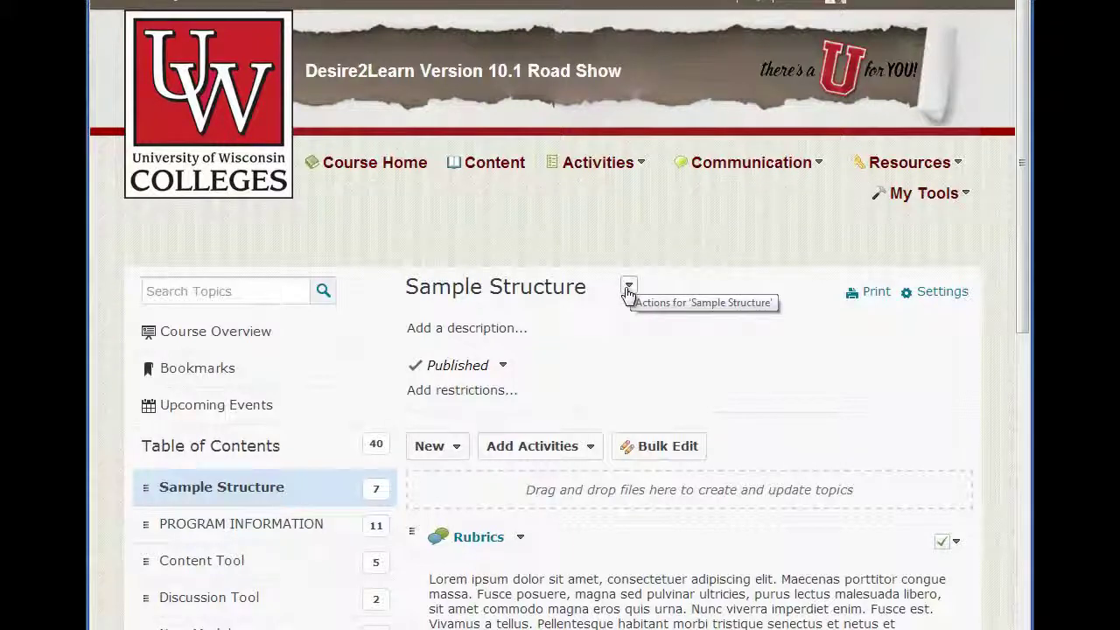
click(185, 468)
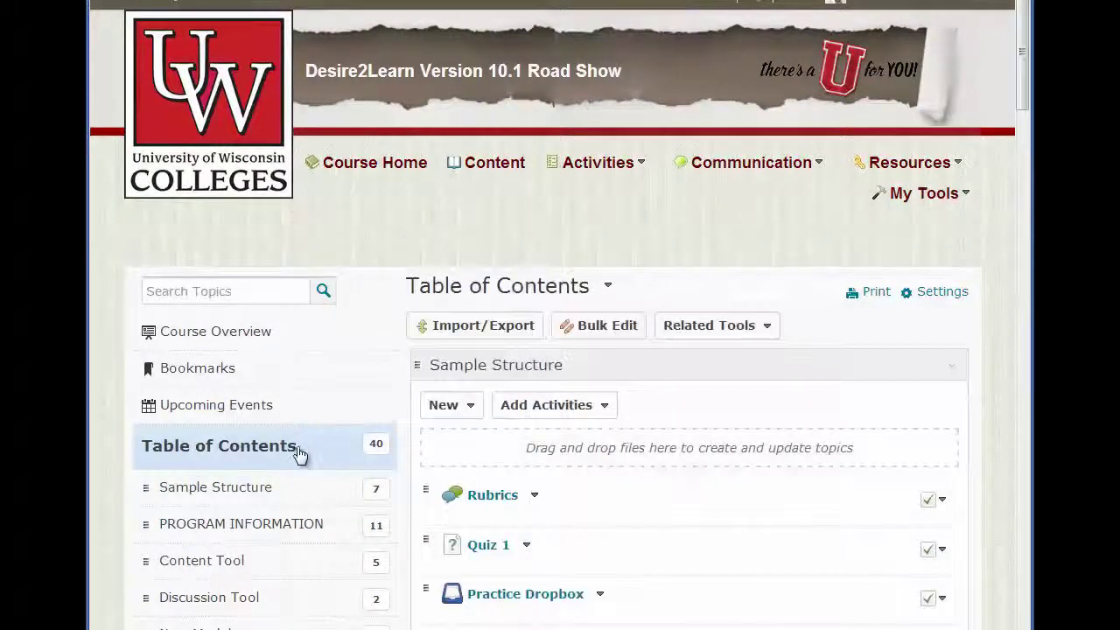
click(765, 331)
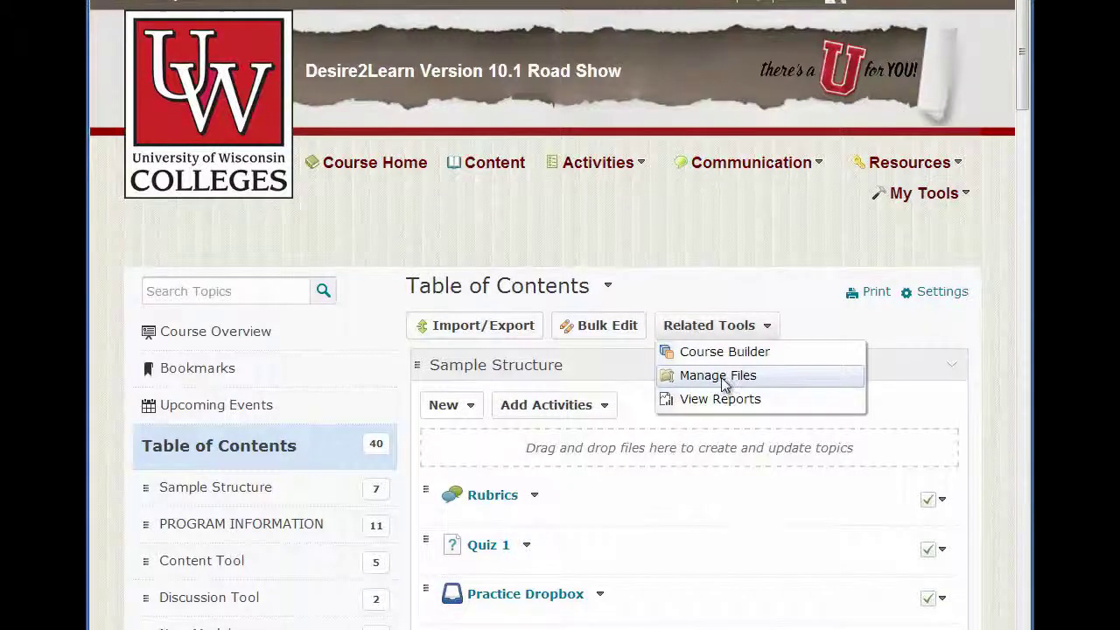
click(721, 377)
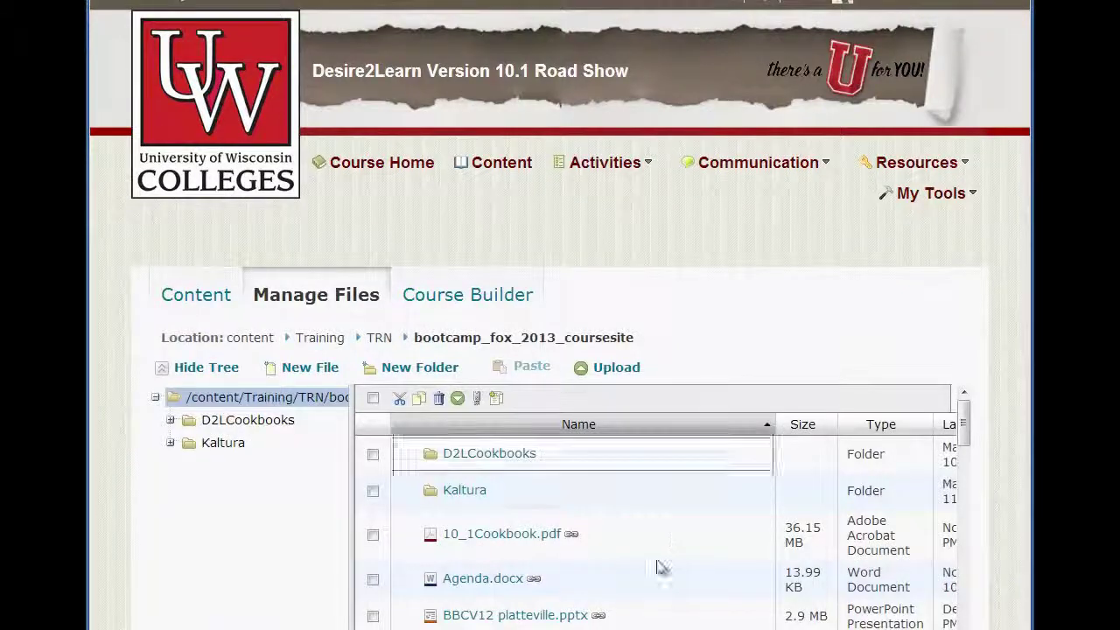
drag(966, 435, 945, 427)
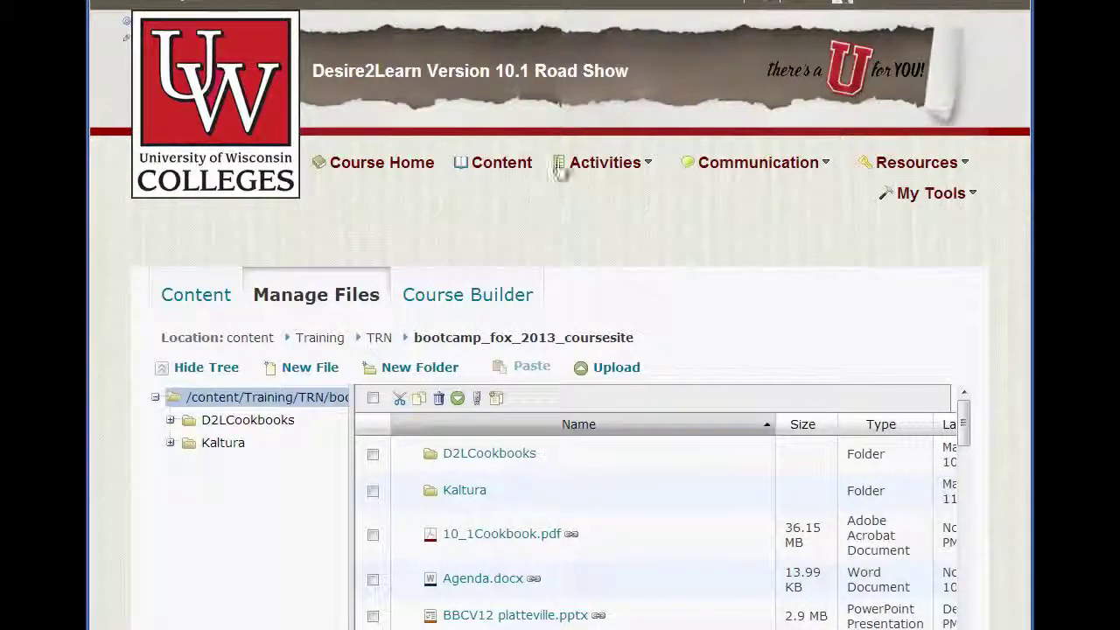
click(498, 164)
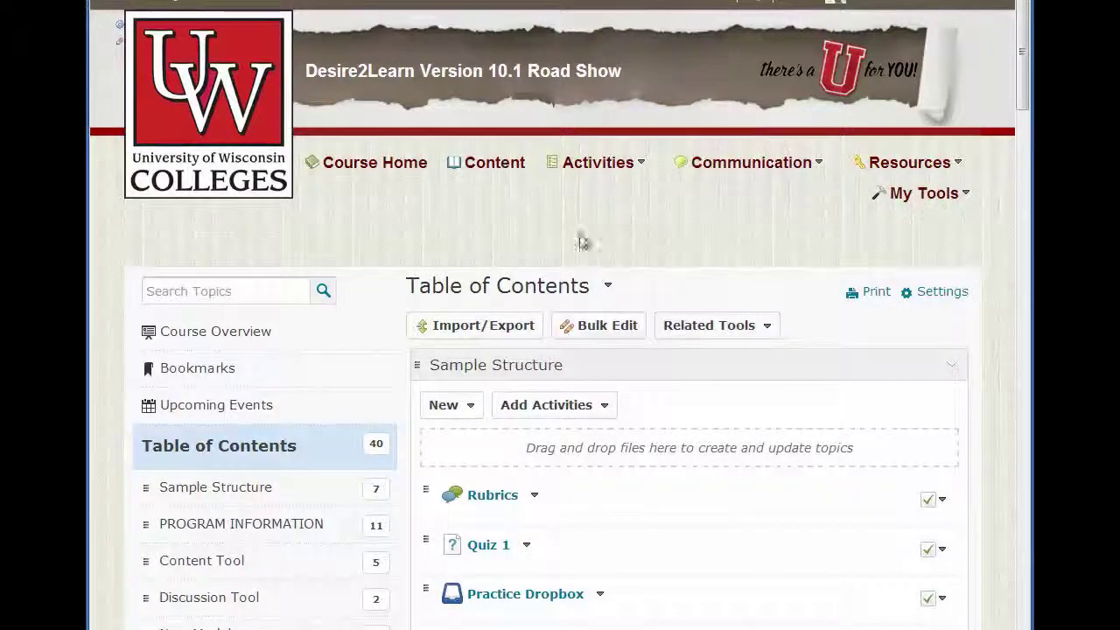
scroll(750, 517, down, 2)
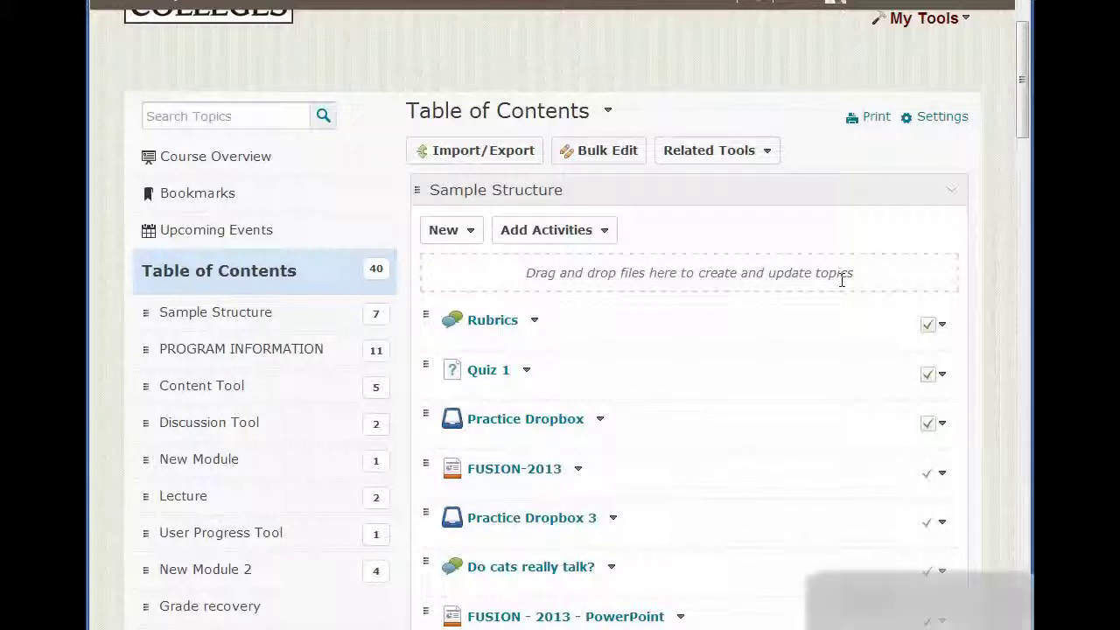
click(765, 155)
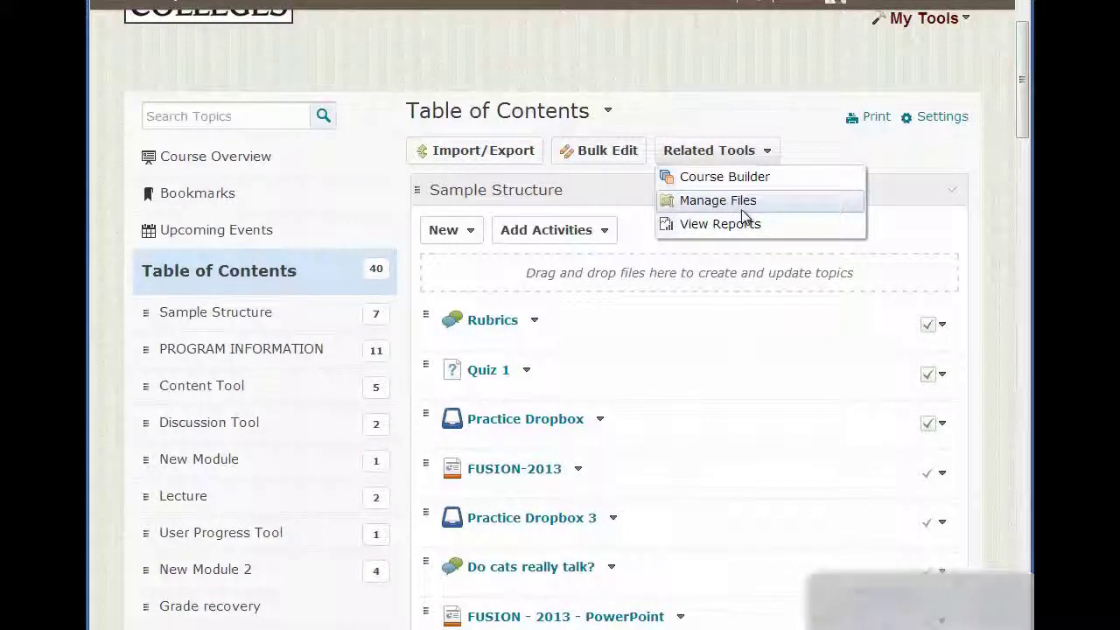
click(710, 365)
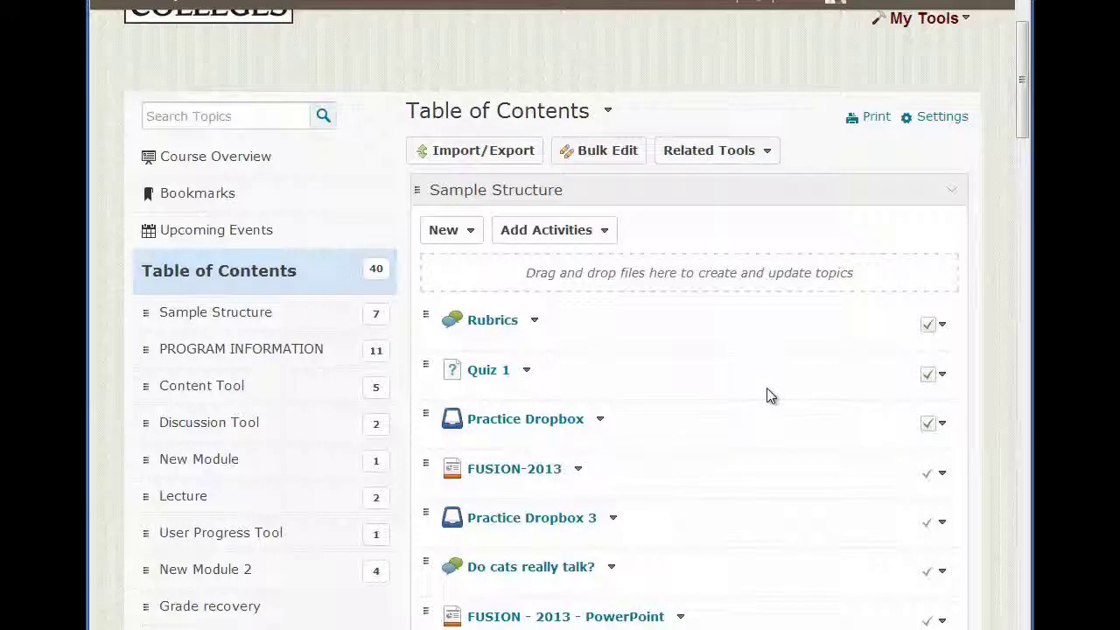
scroll(861, 306, up, 2)
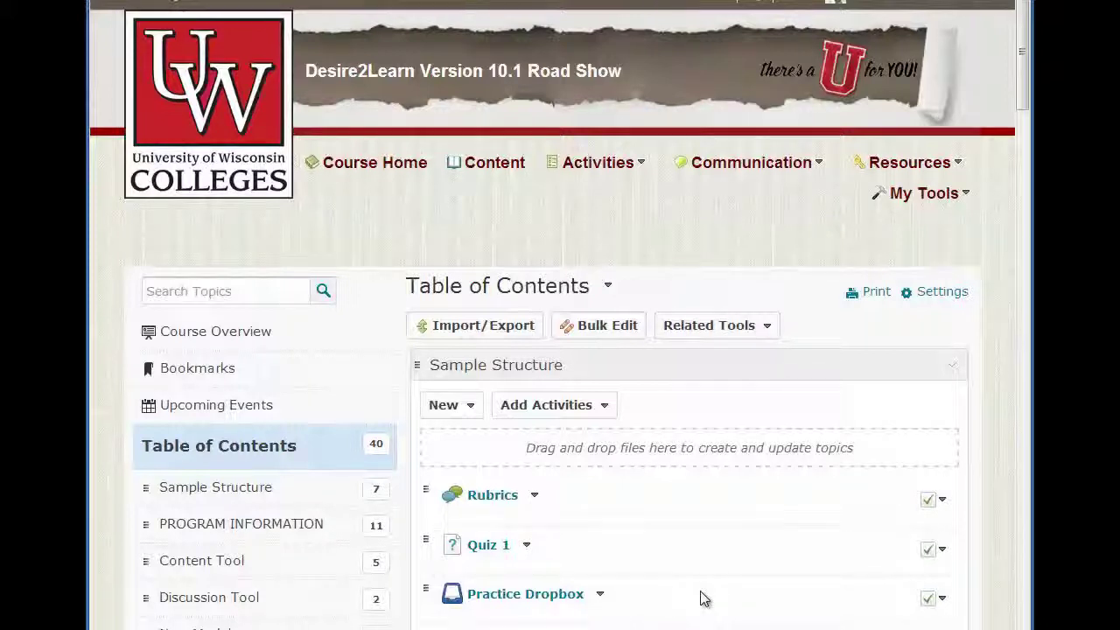
Open the Classlist and impersonate a participant, confirming the switch to that user's session
click(957, 196)
click(910, 265)
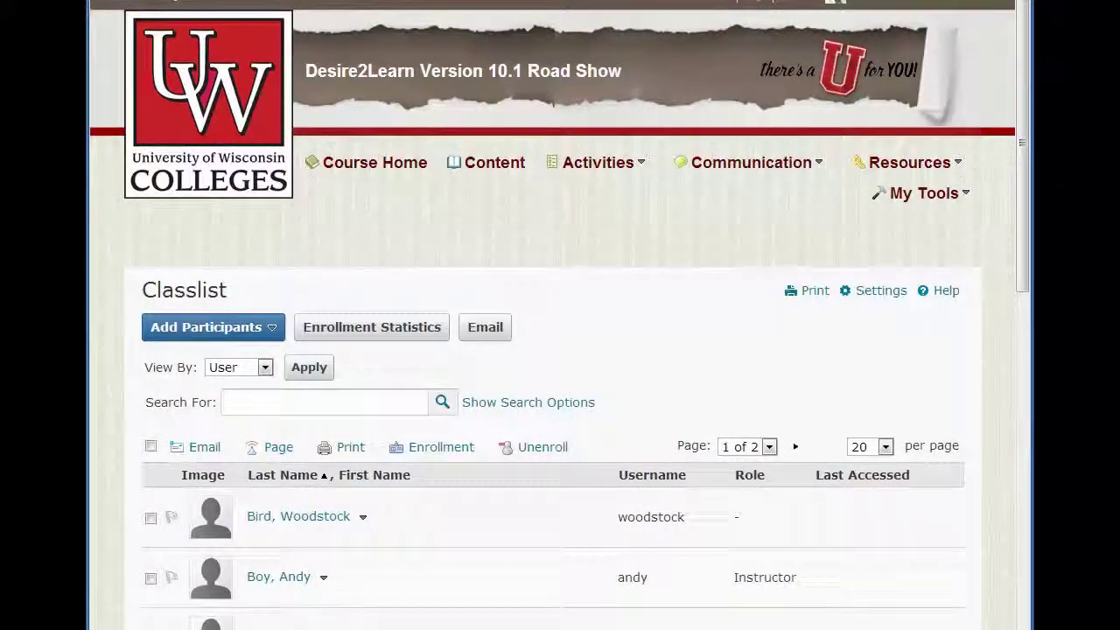
click(362, 517)
click(377, 506)
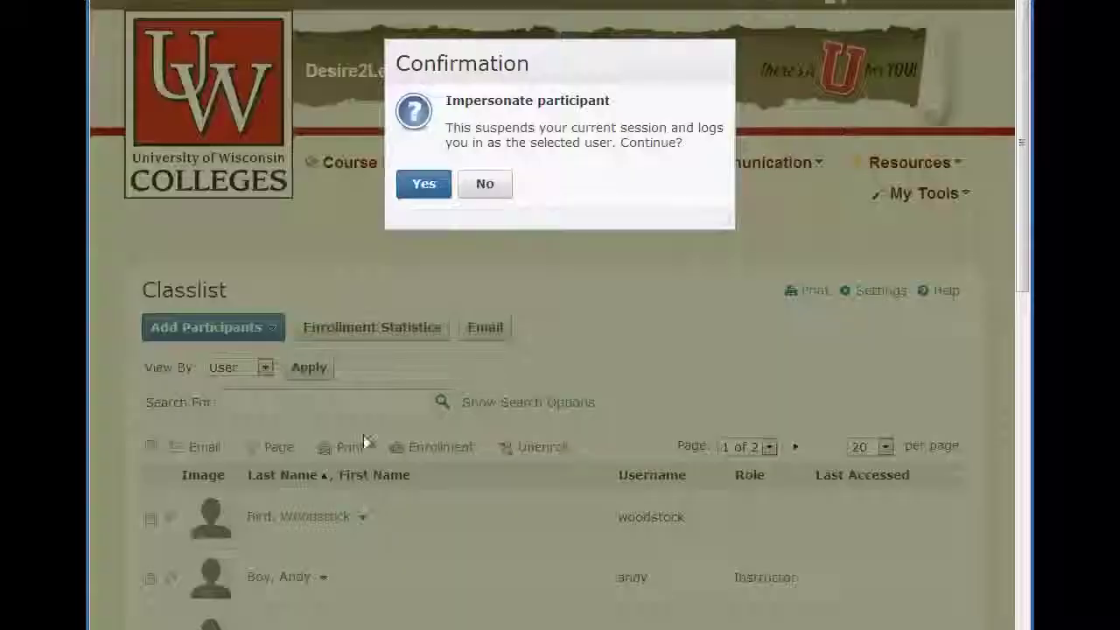
click(423, 185)
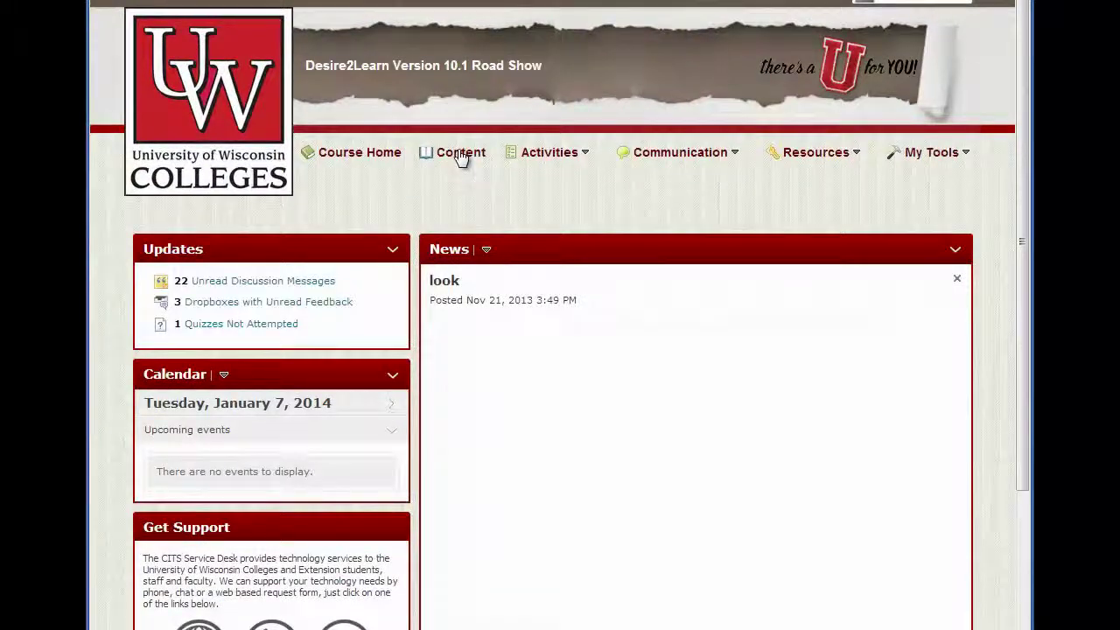
Open Content as the participant and review the Sample Structure module and the full Table of Contents with its completion tracking
click(461, 155)
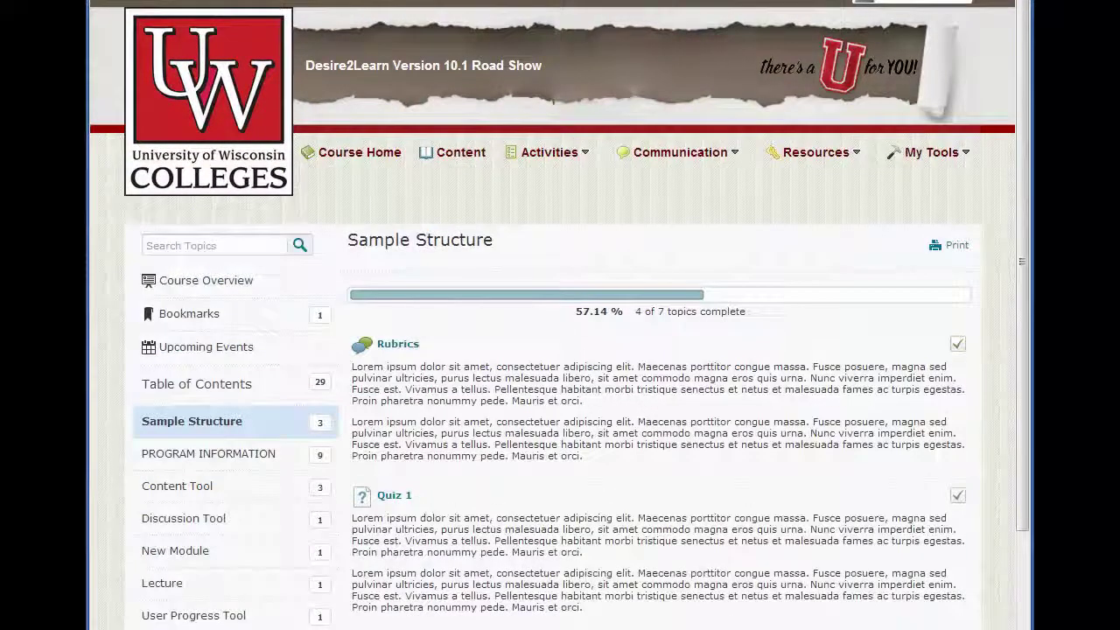
scroll(437, 516, down, 2)
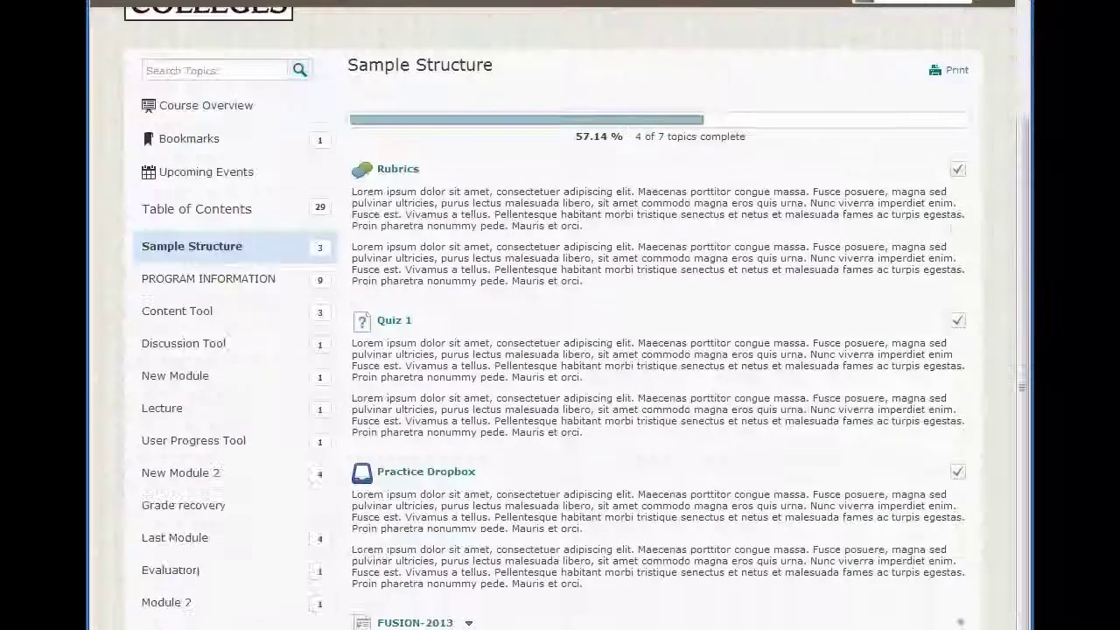
click(193, 216)
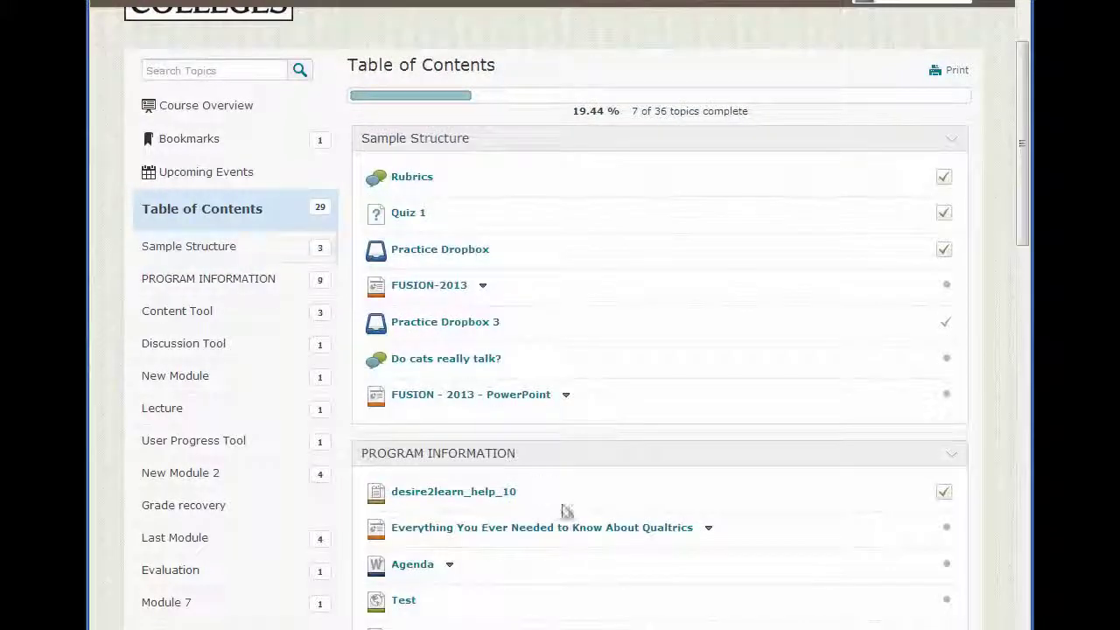
scroll(639, 560, down, 1)
scroll(640, 551, up, 3)
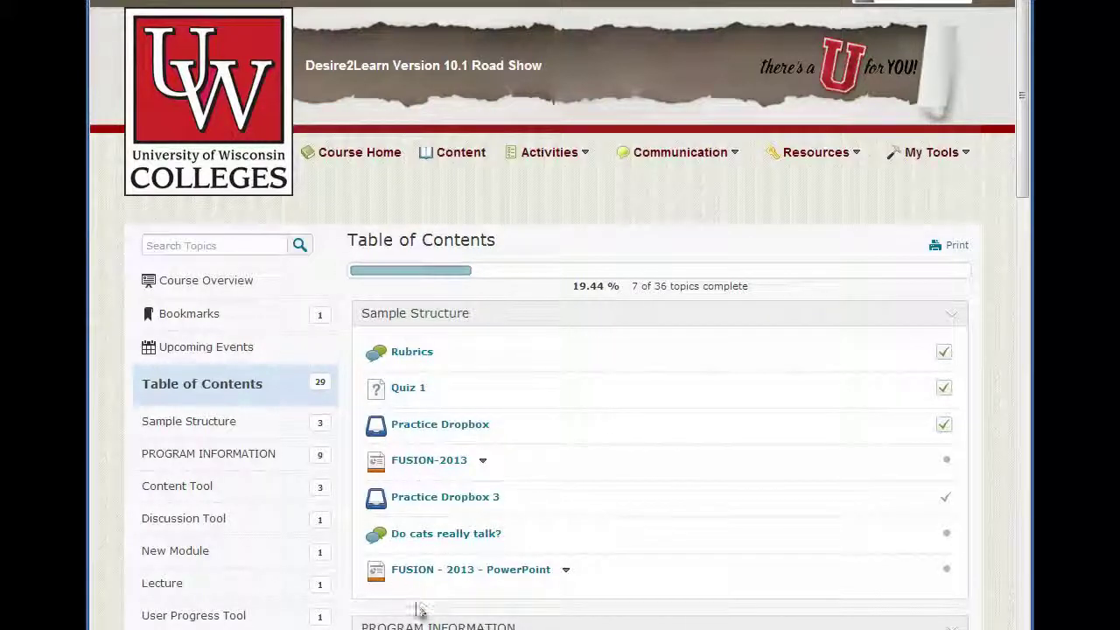
Open the FUSION - 2013 - PowerPoint topic, browse its slides, and return to the Sample Structure module
click(406, 571)
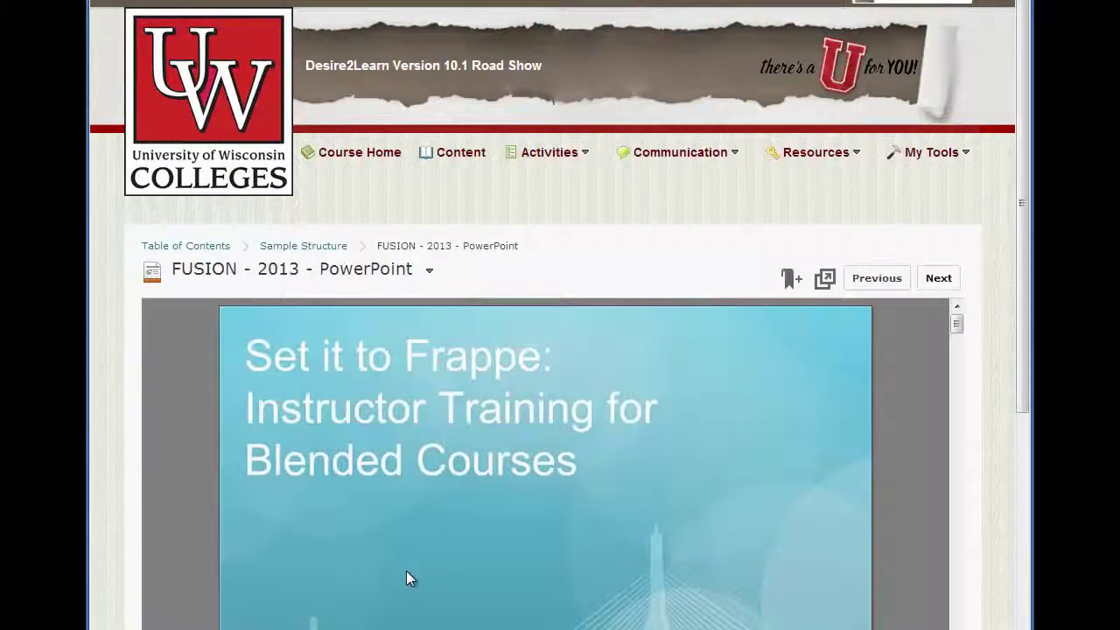
scroll(406, 571, down, 5)
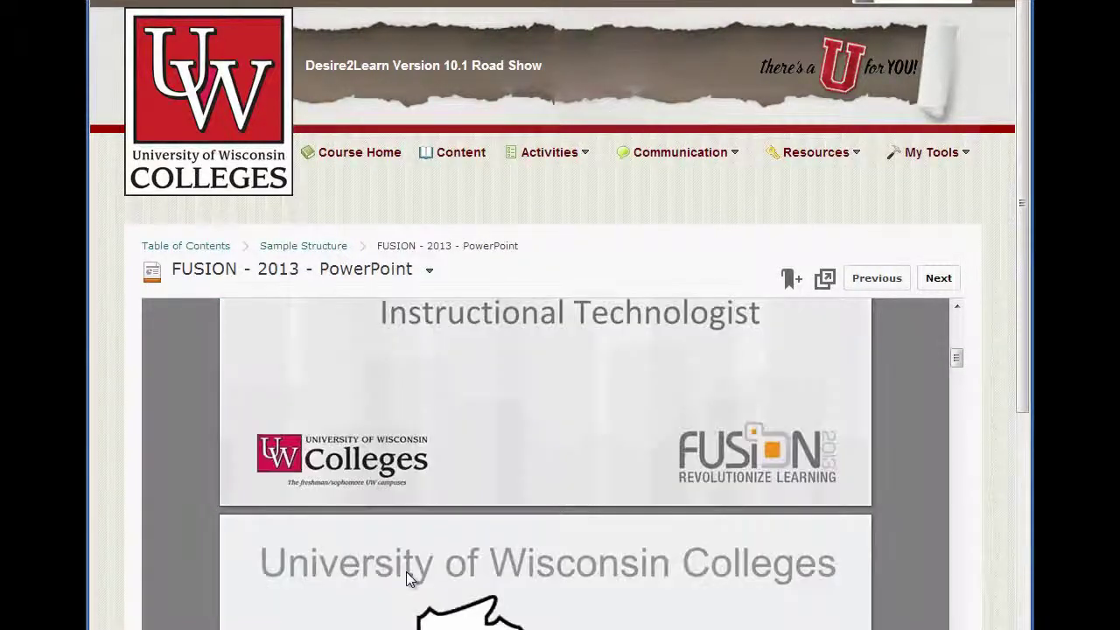
scroll(408, 570, down, 3)
scroll(408, 569, up, 8)
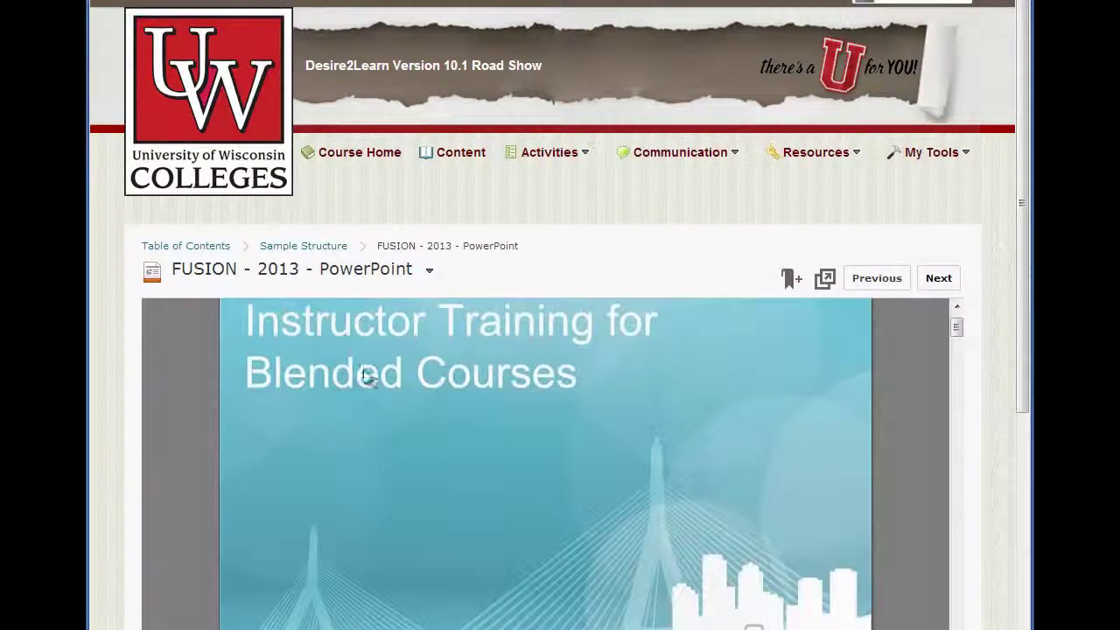
scroll(366, 375, up, 2)
click(337, 246)
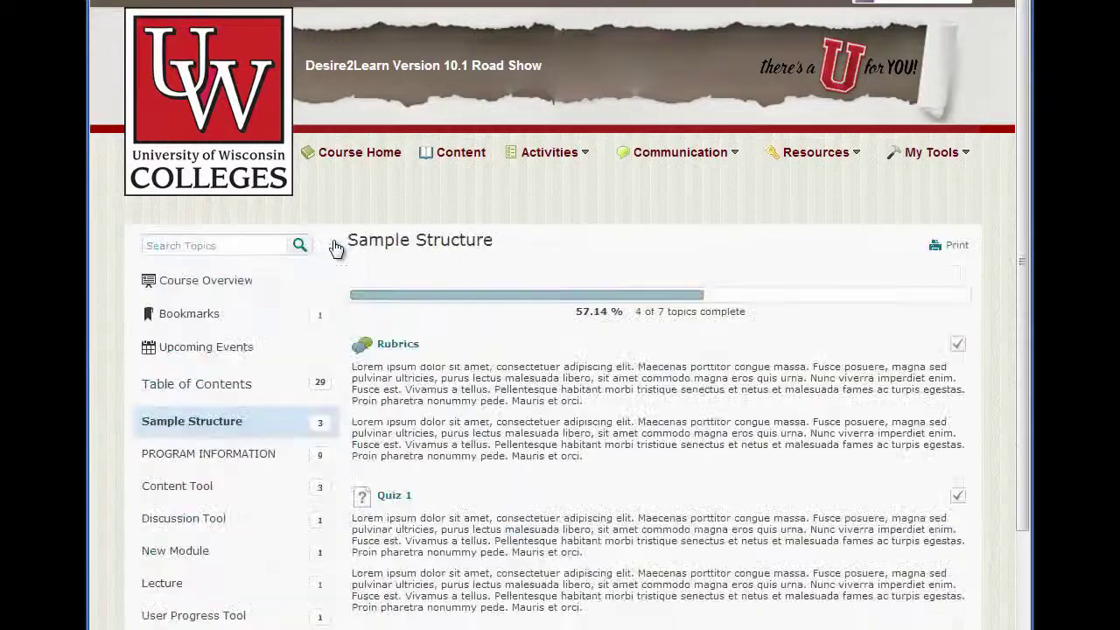